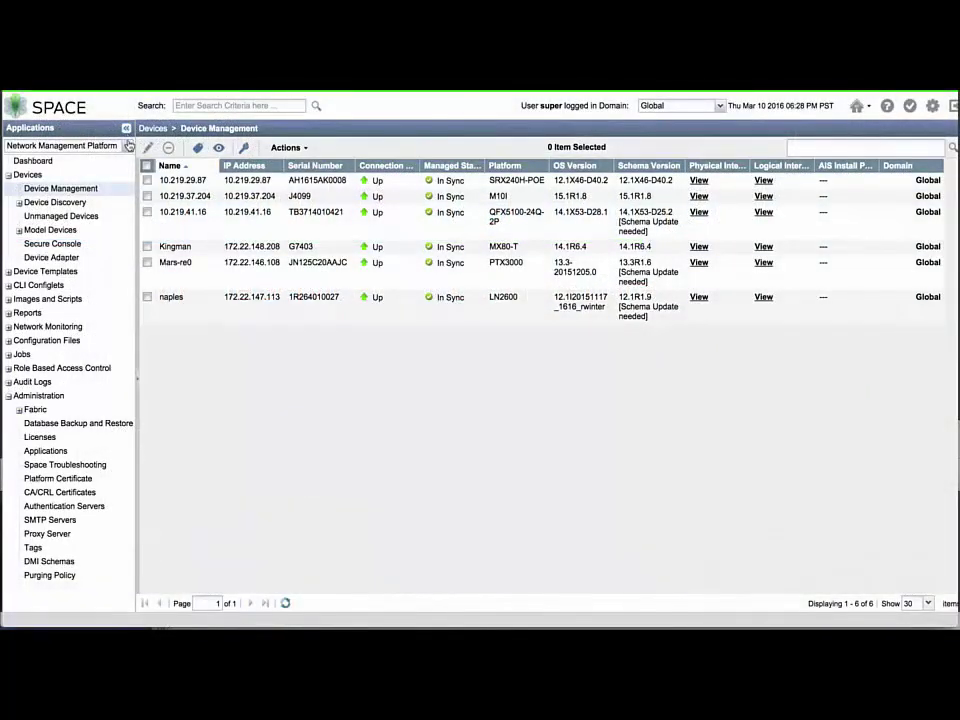
# - Open the Junos Space application selector from the Device Management inventory
pyautogui.click(128, 146)
# - Switch to Service Now and show the Service Now Devices list under Administration
pyautogui.click(94, 194)
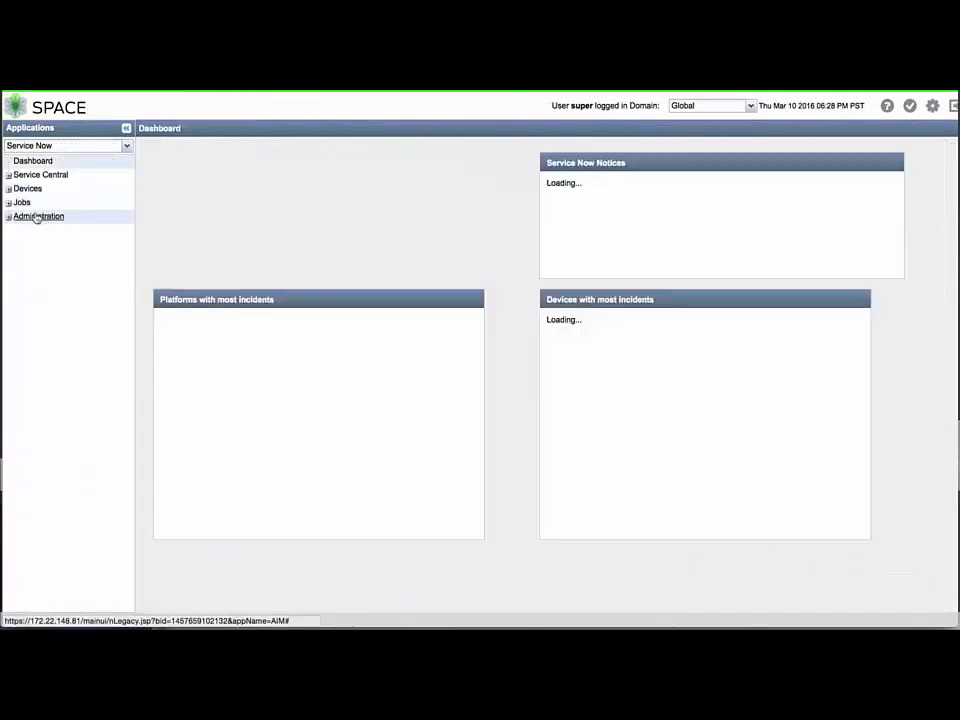
pyautogui.click(9, 217)
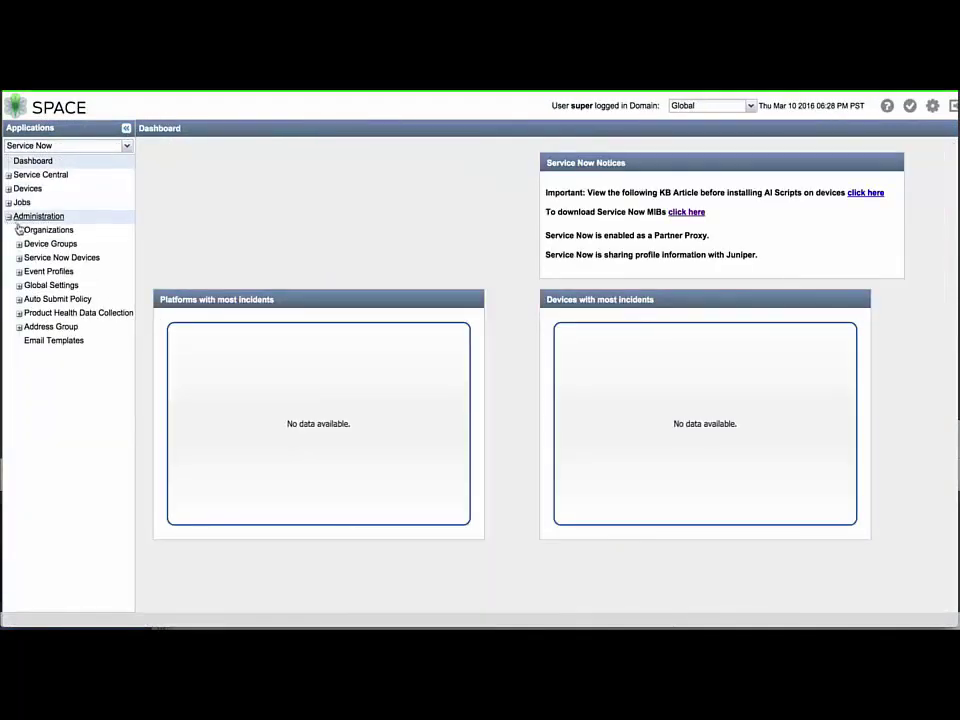
pyautogui.click(31, 259)
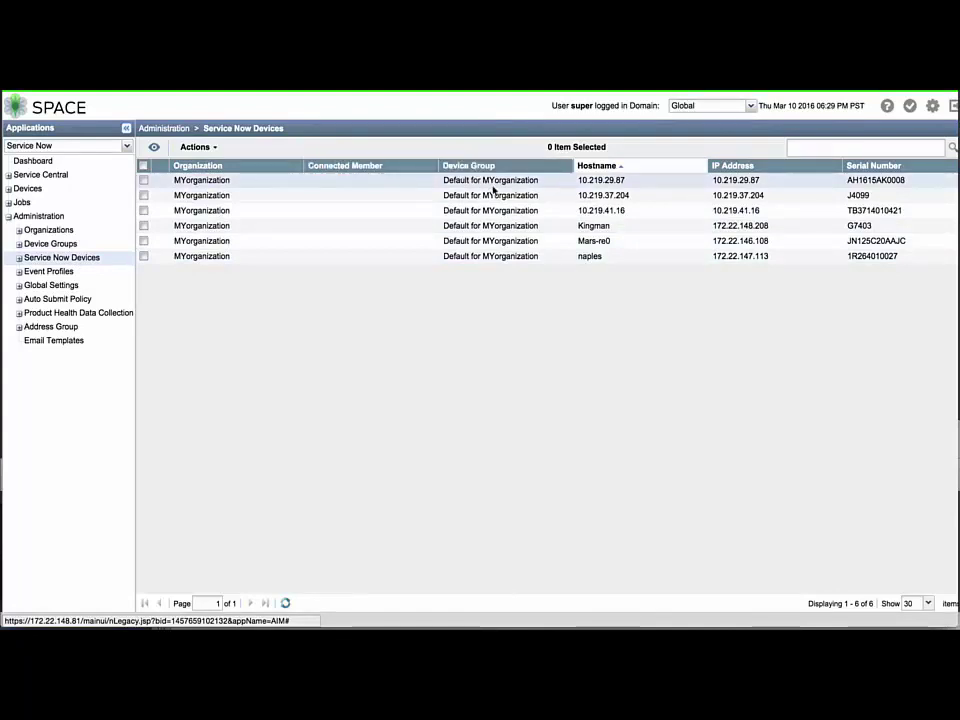
# - Review all columns of the six-device grid, then show the Event Profiles list
pyautogui.hscroll(3, 492, 189)
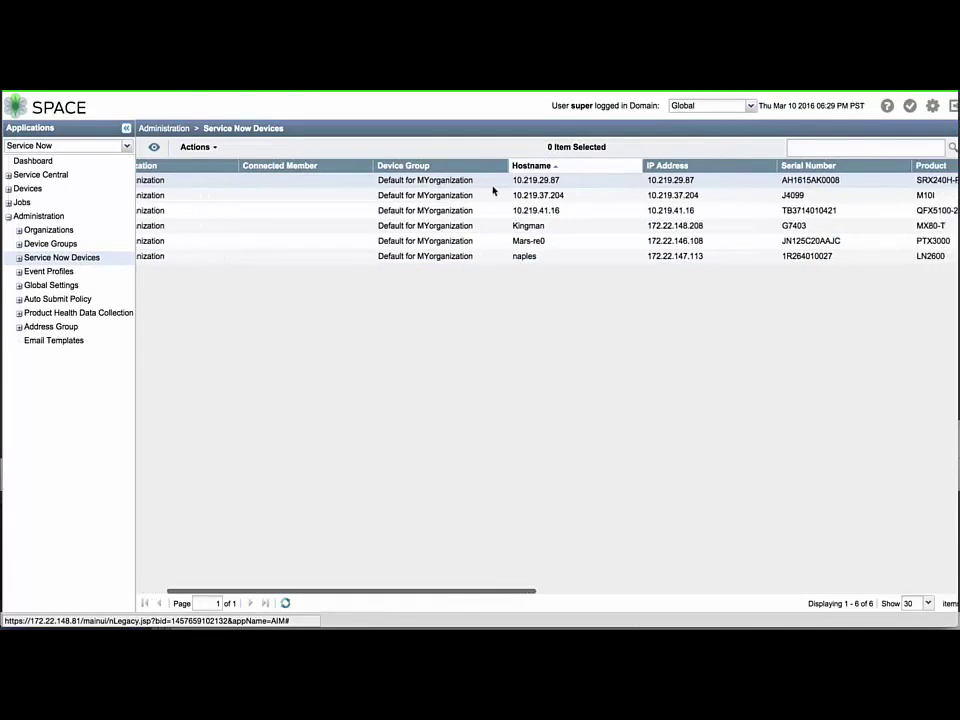
pyautogui.hscroll(3, 493, 190)
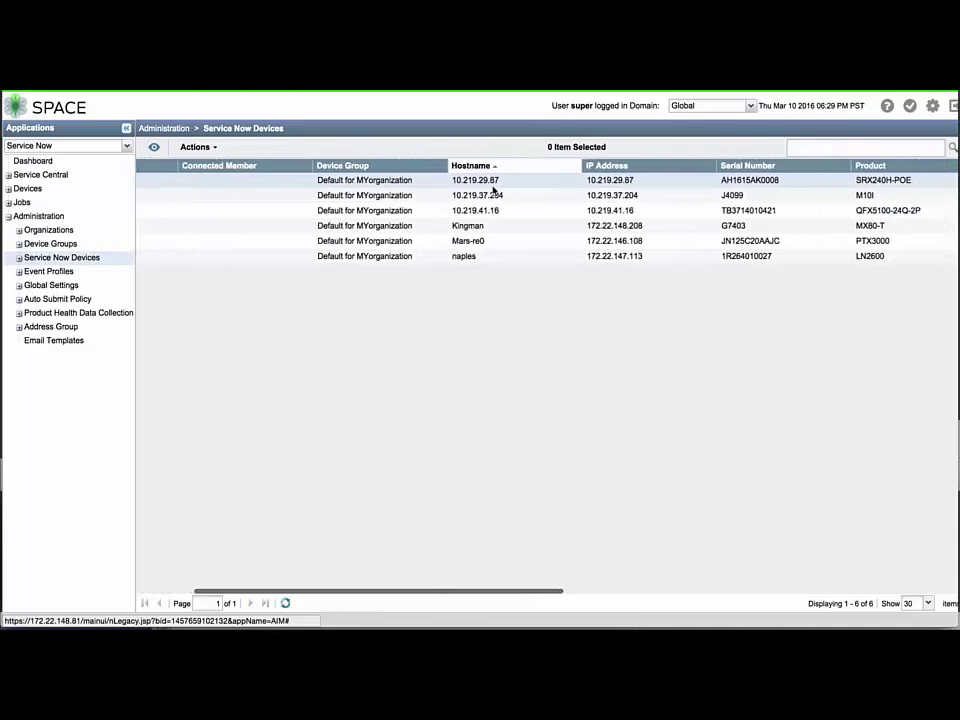
pyautogui.hscroll(3, 492, 189)
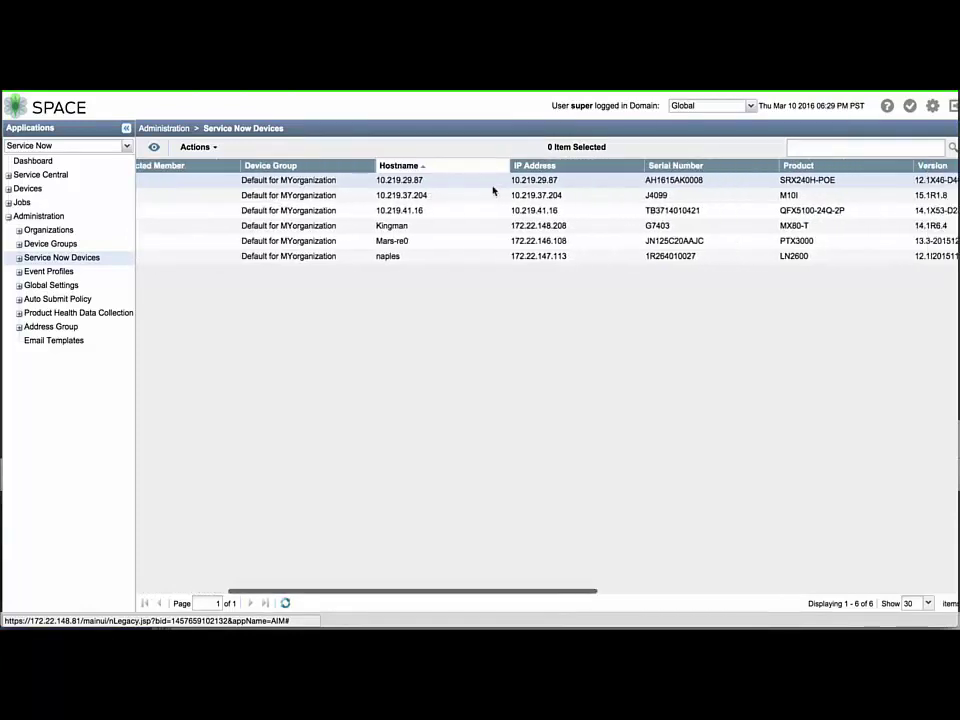
pyautogui.hscroll(9, 492, 189)
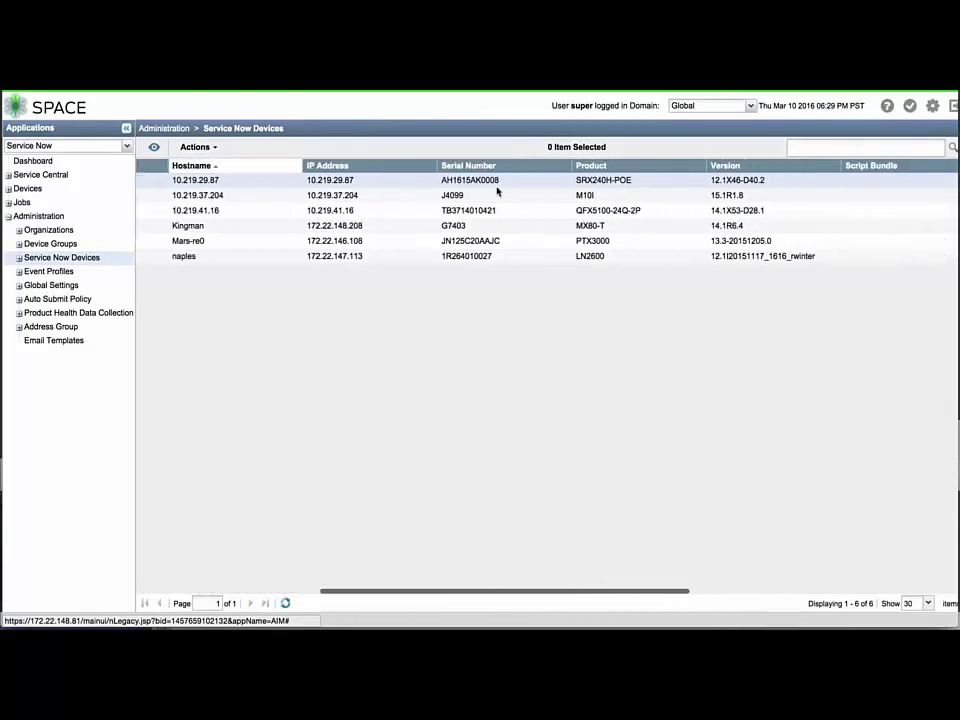
pyautogui.hscroll(10, 497, 190)
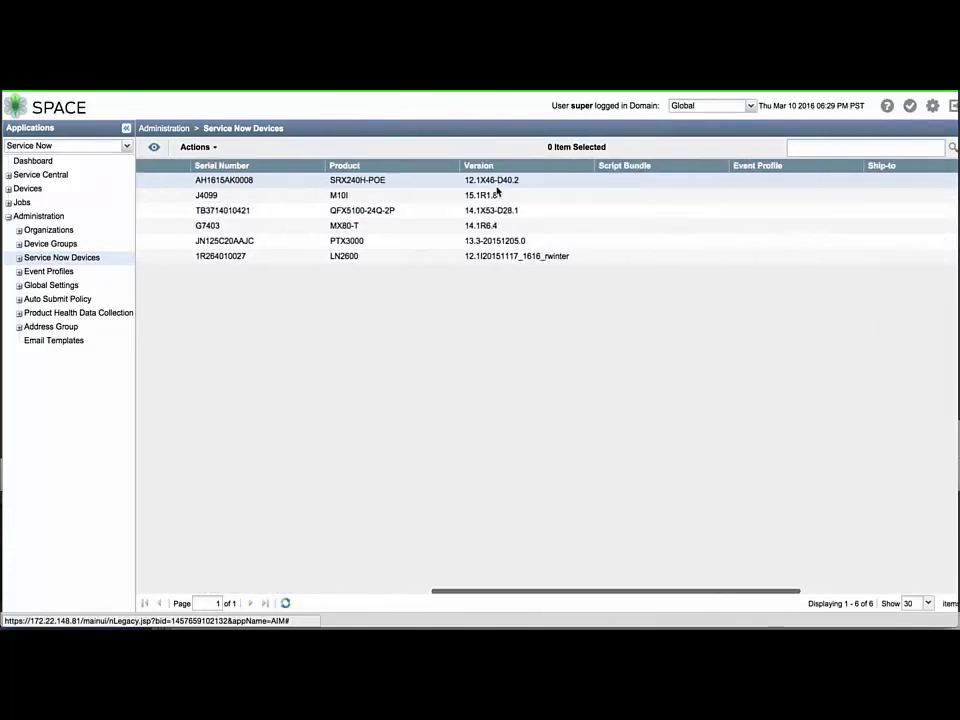
pyautogui.hscroll(4, 497, 190)
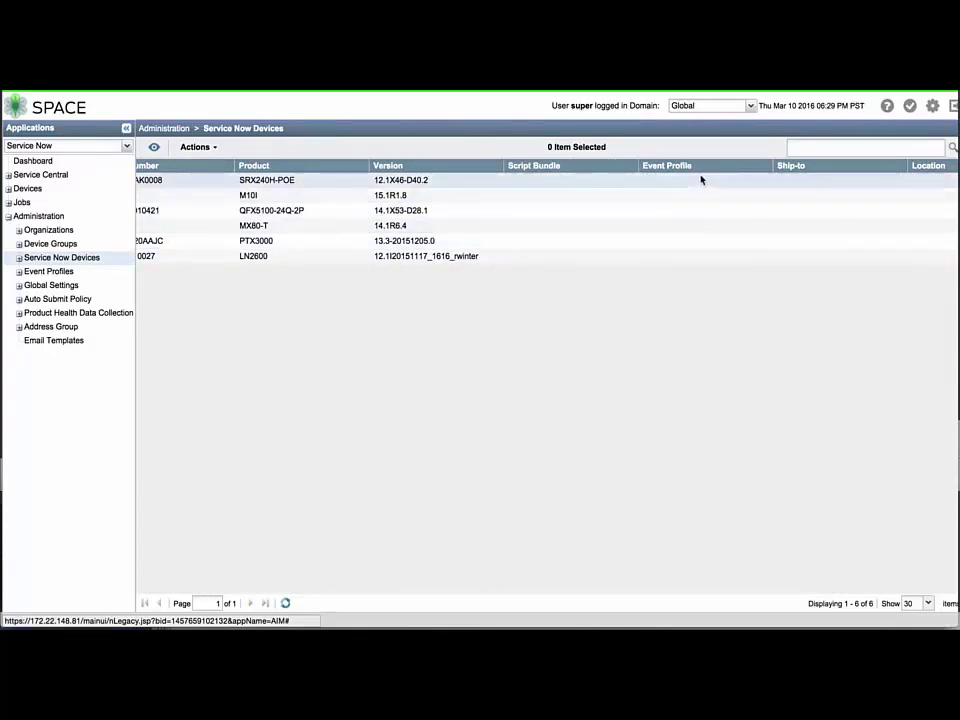
pyautogui.hscroll(5, 701, 180)
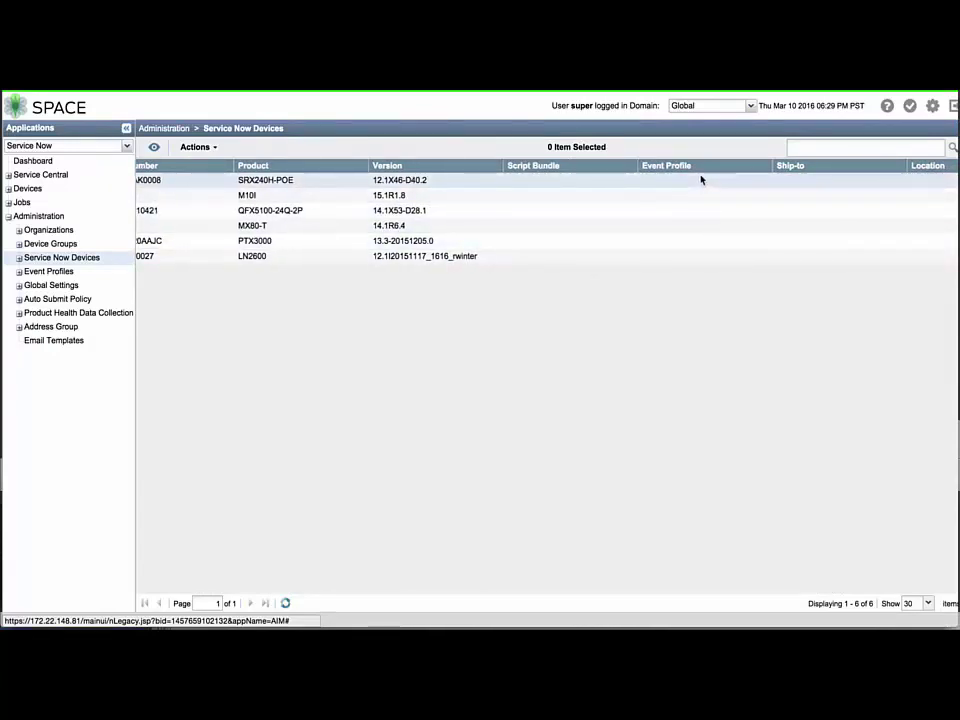
pyautogui.hscroll(2, 701, 180)
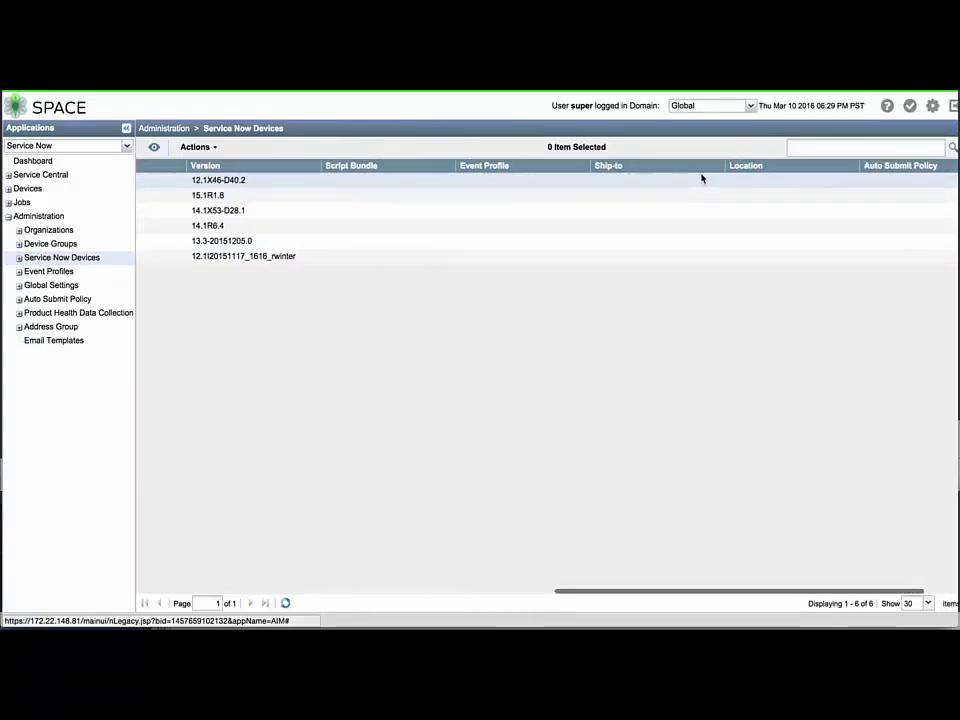
pyautogui.hscroll(4, 701, 178)
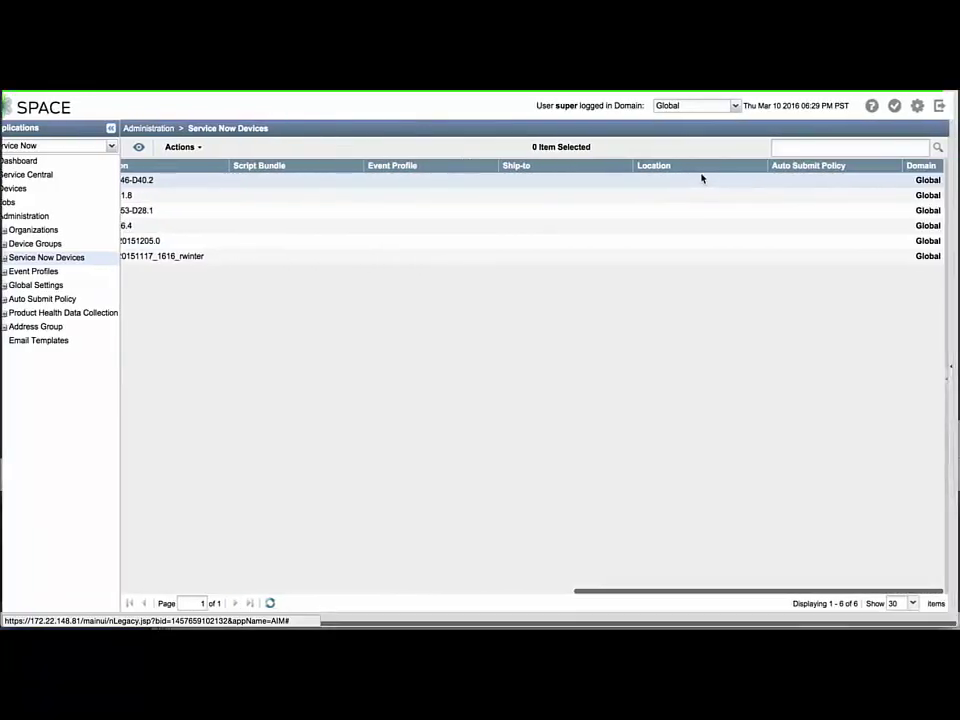
pyautogui.hscroll(-10, 701, 178)
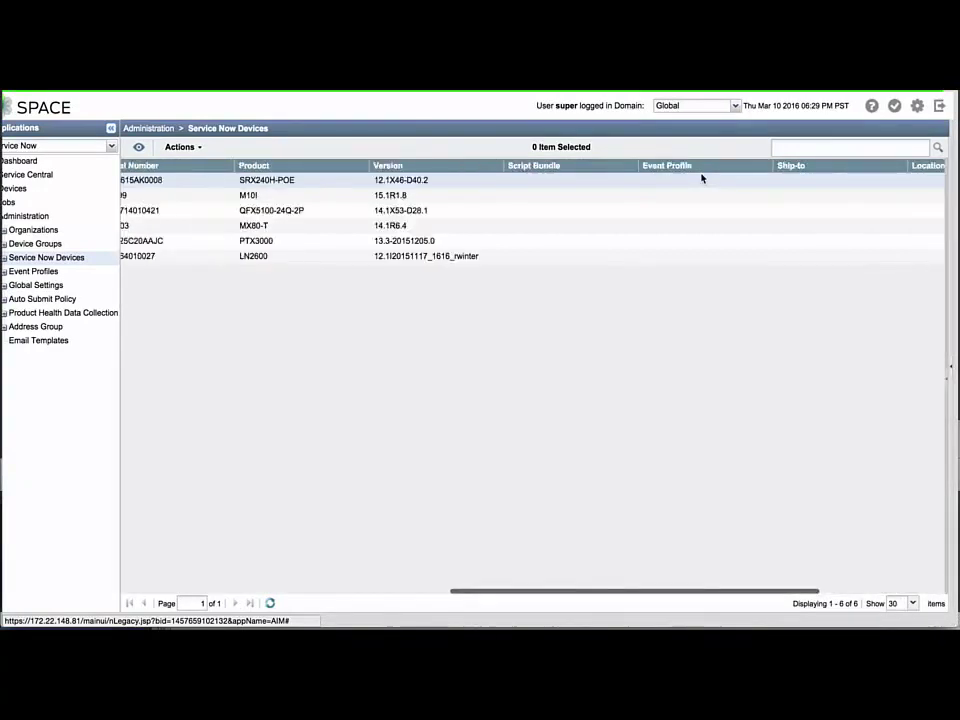
pyautogui.hscroll(-5, 701, 178)
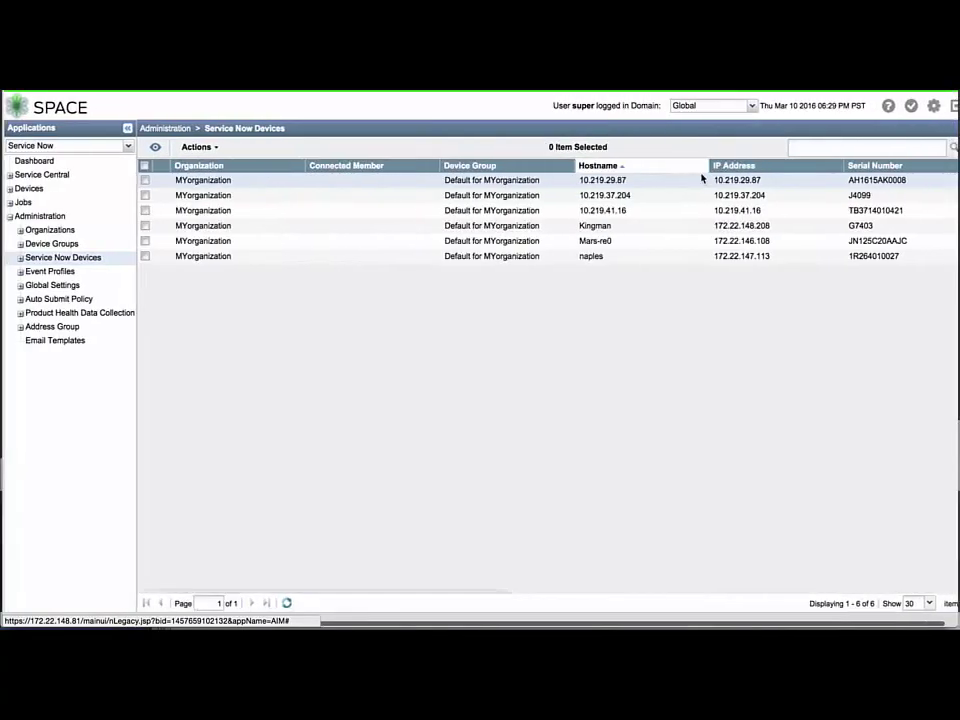
pyautogui.click(40, 271)
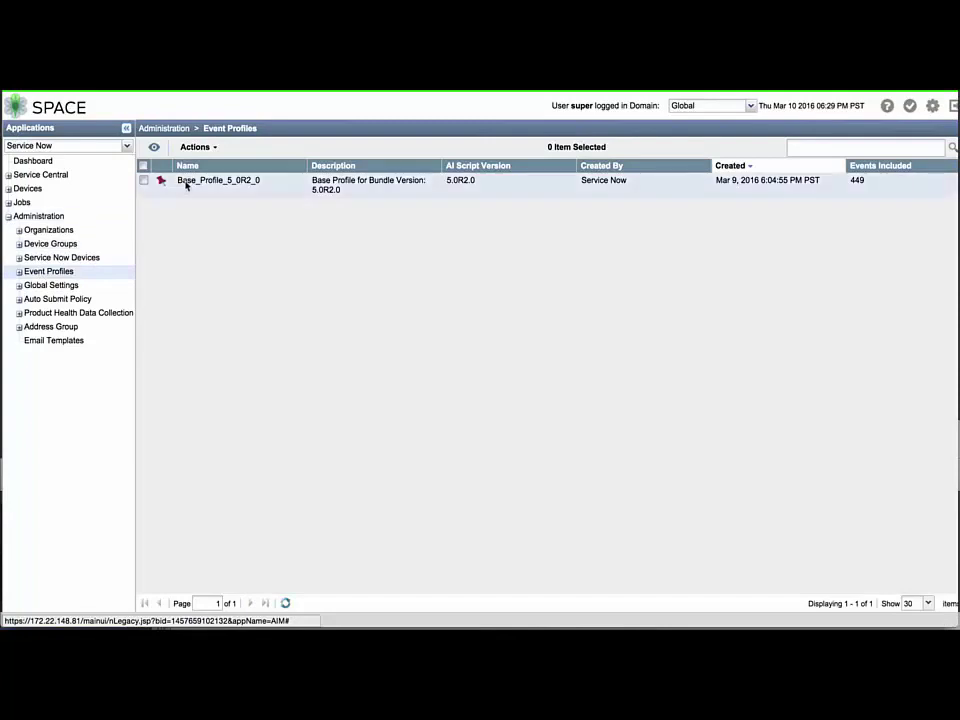
# - Upload script bundle jais-5.0R3.0-signed.tgz under Script Bundles
pyautogui.click(18, 272)
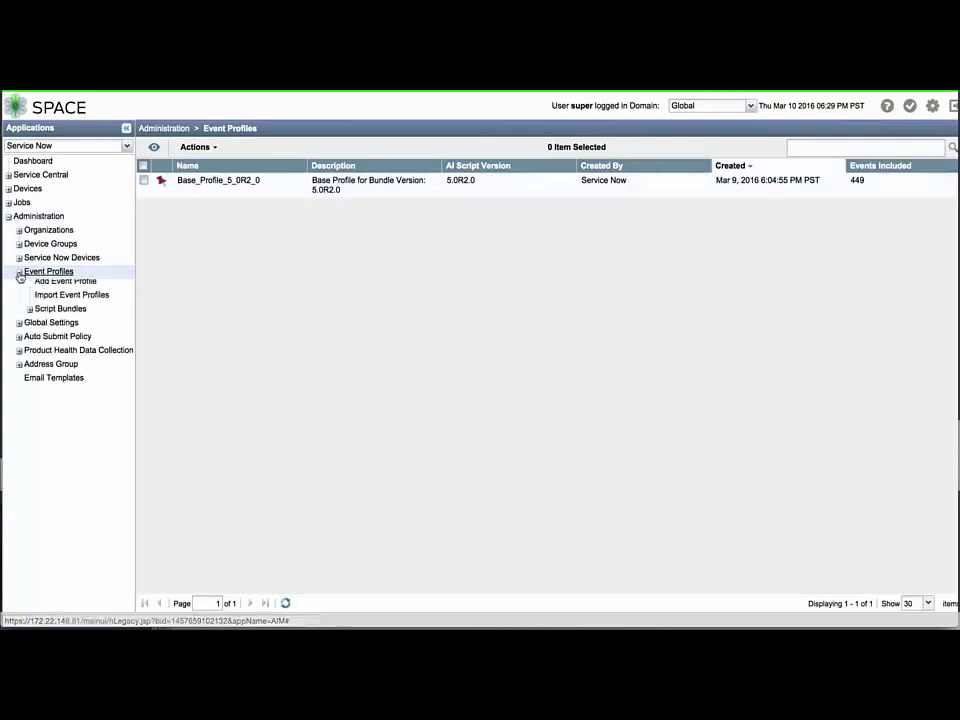
pyautogui.click(40, 313)
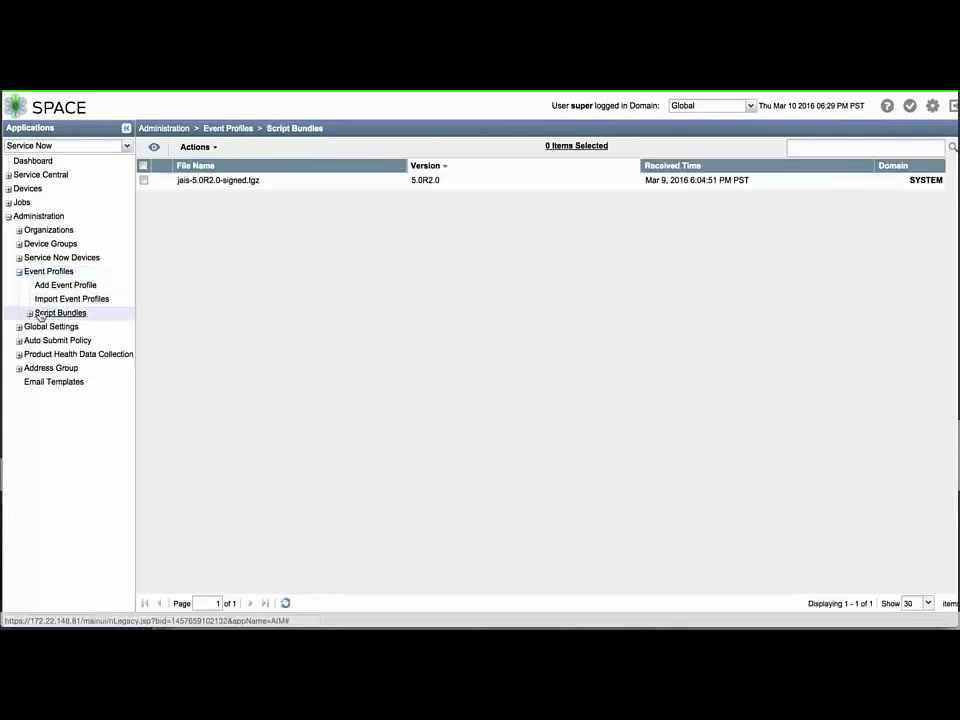
pyautogui.click(29, 313)
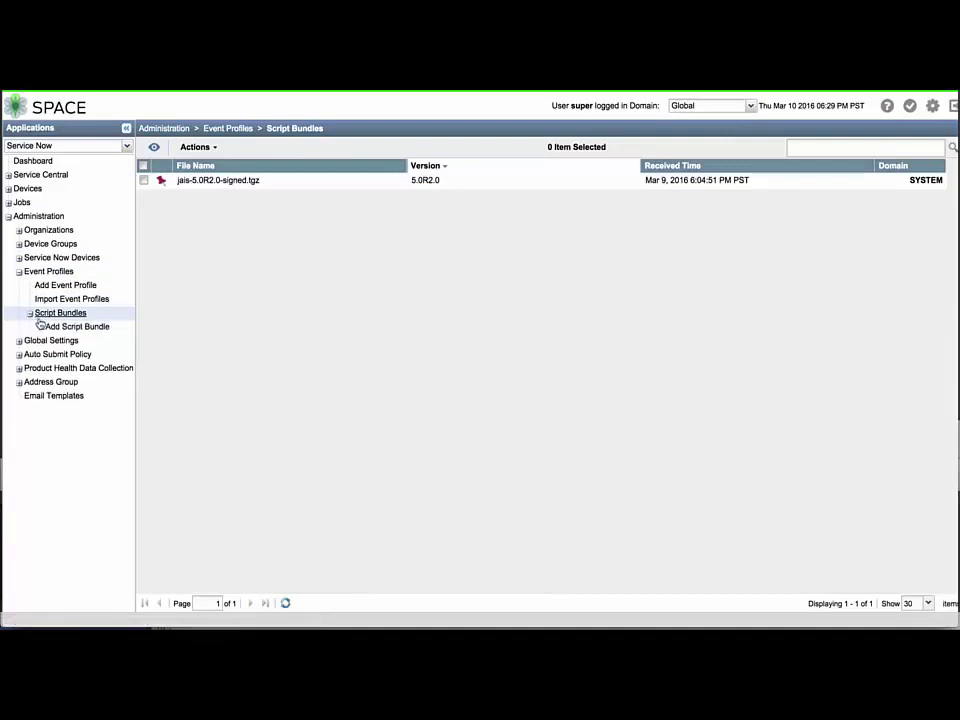
pyautogui.click(52, 328)
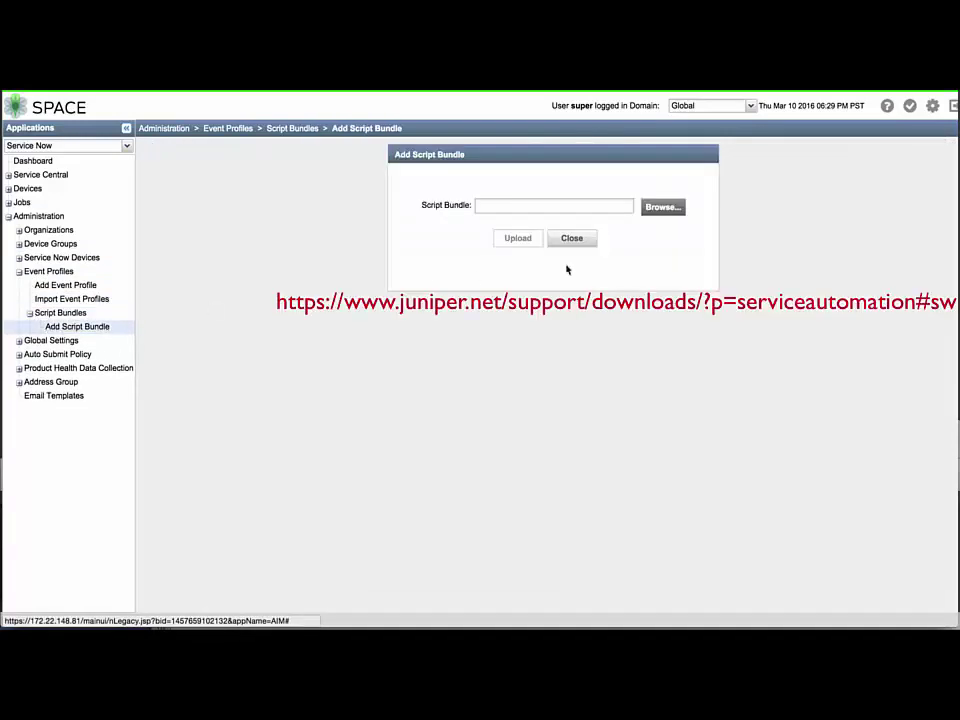
pyautogui.click(664, 208)
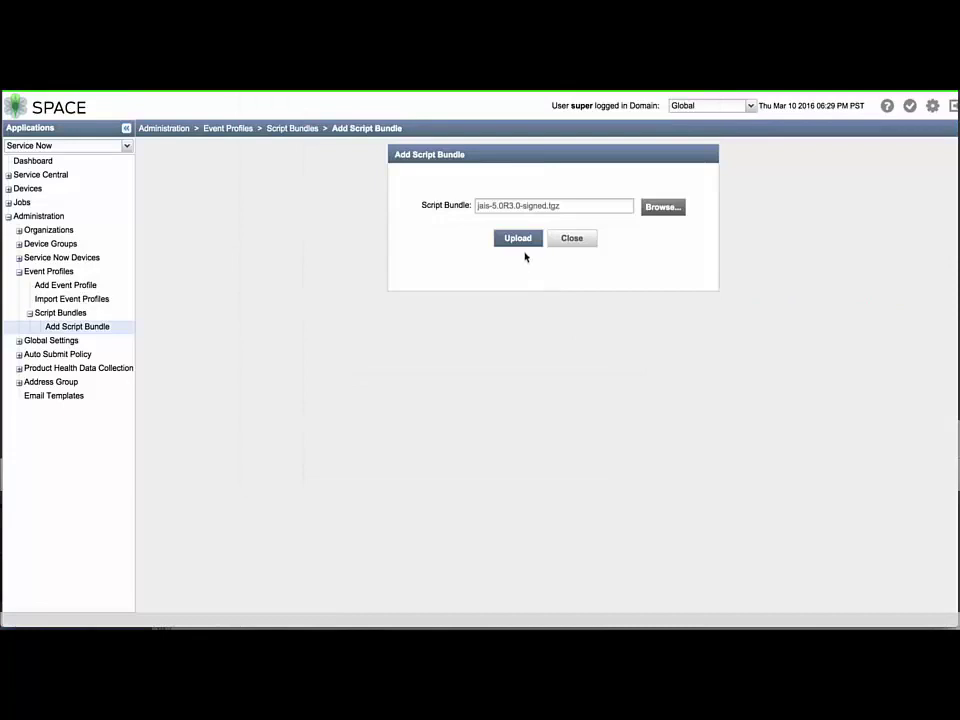
pyautogui.click(518, 242)
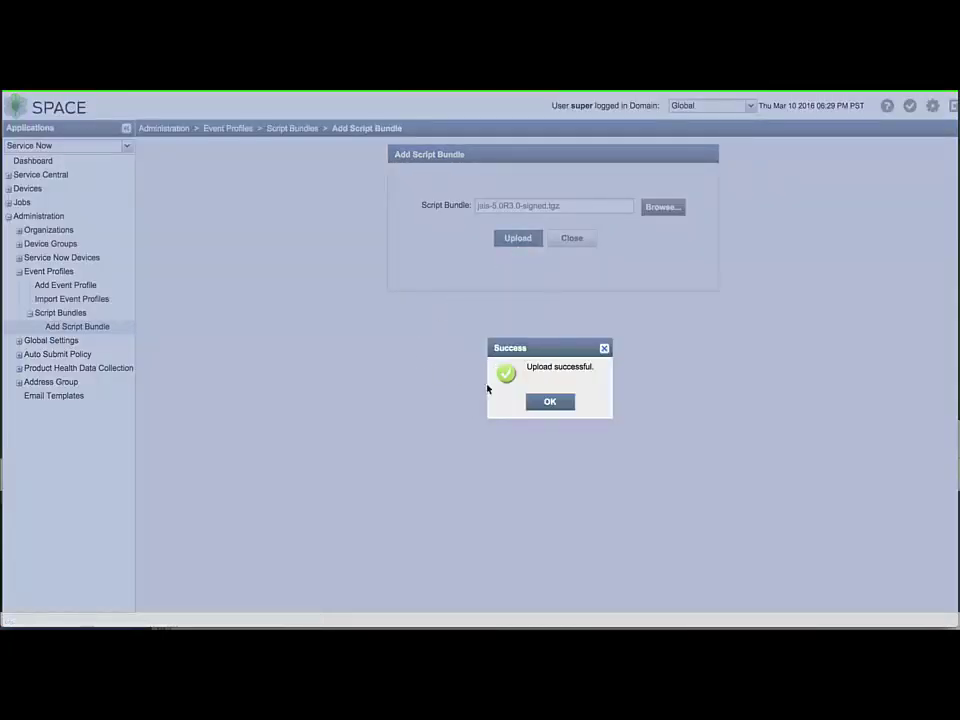
pyautogui.click(534, 401)
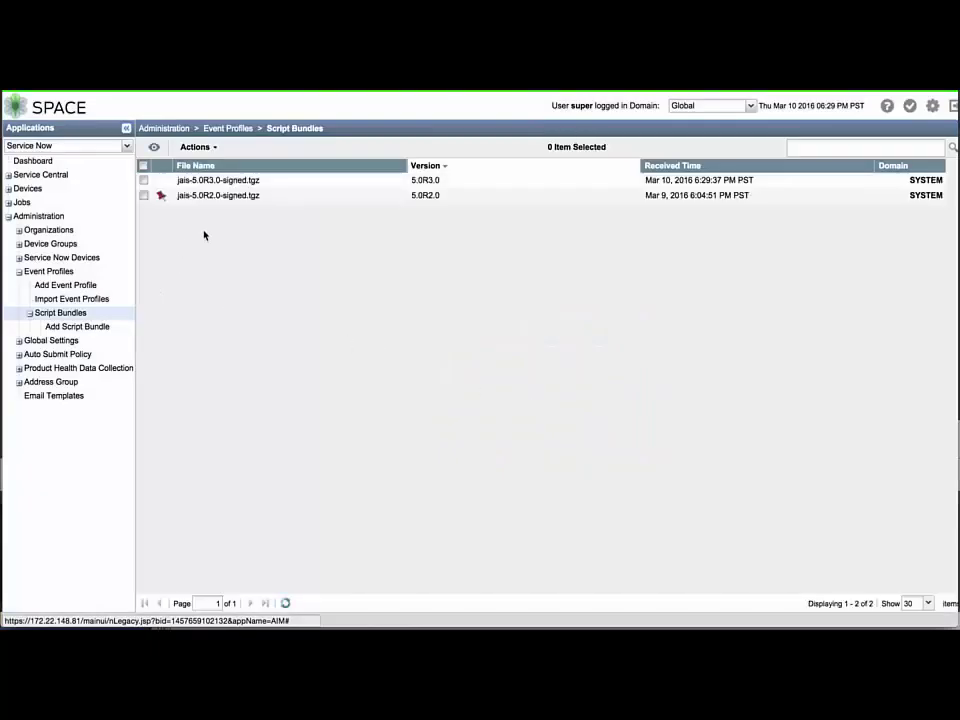
# - Make the 5.0R3.0 bundle the default script bundle and return to Event Profiles
pyautogui.rightClick(217, 187)
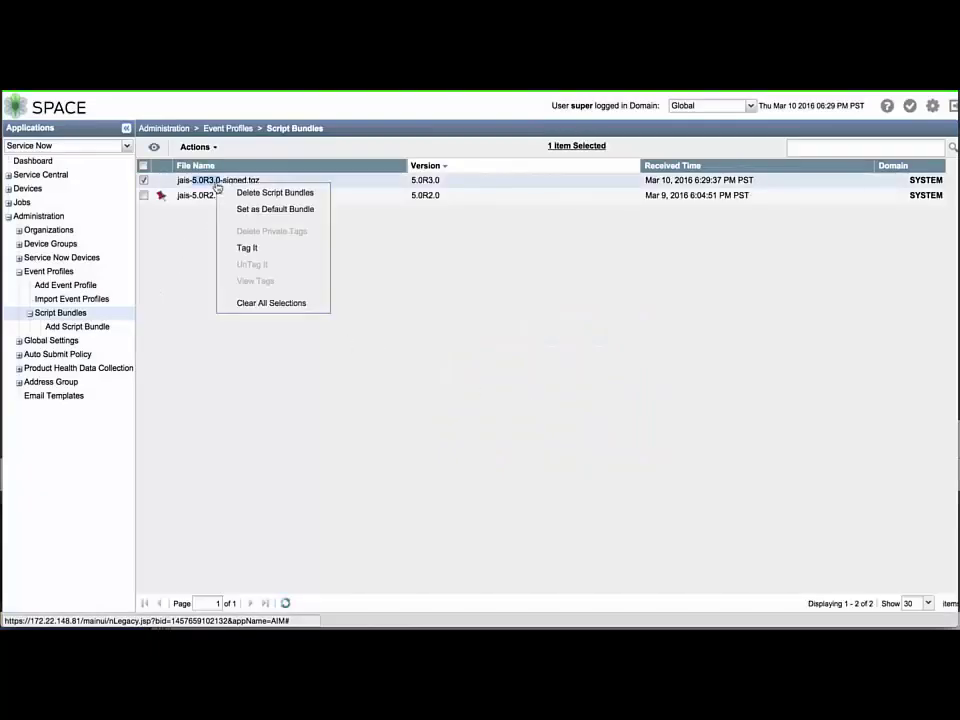
pyautogui.click(236, 209)
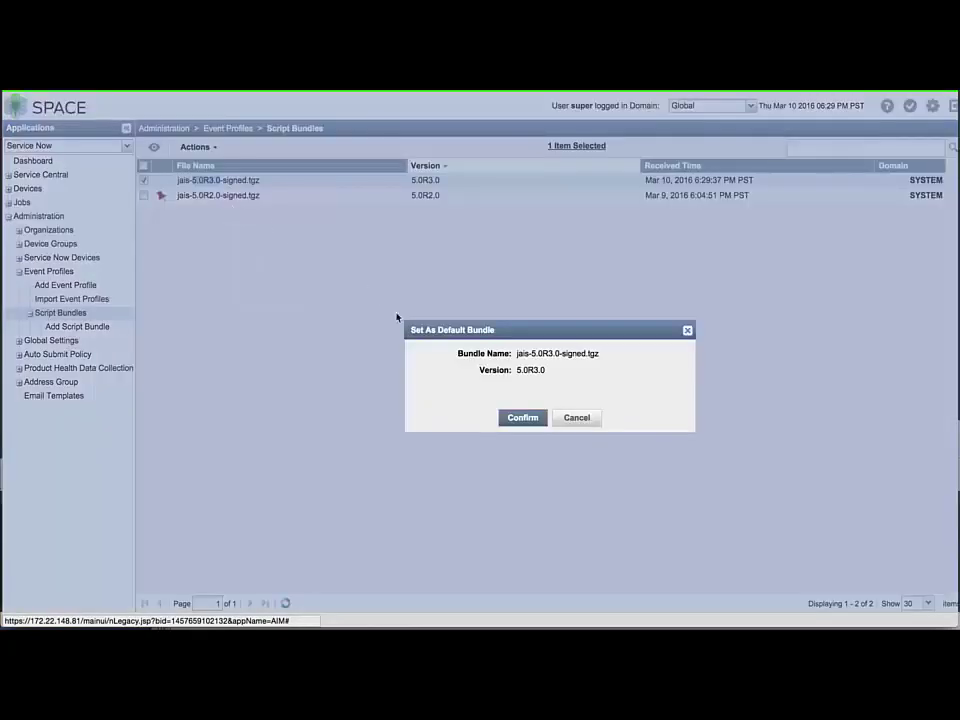
pyautogui.click(507, 418)
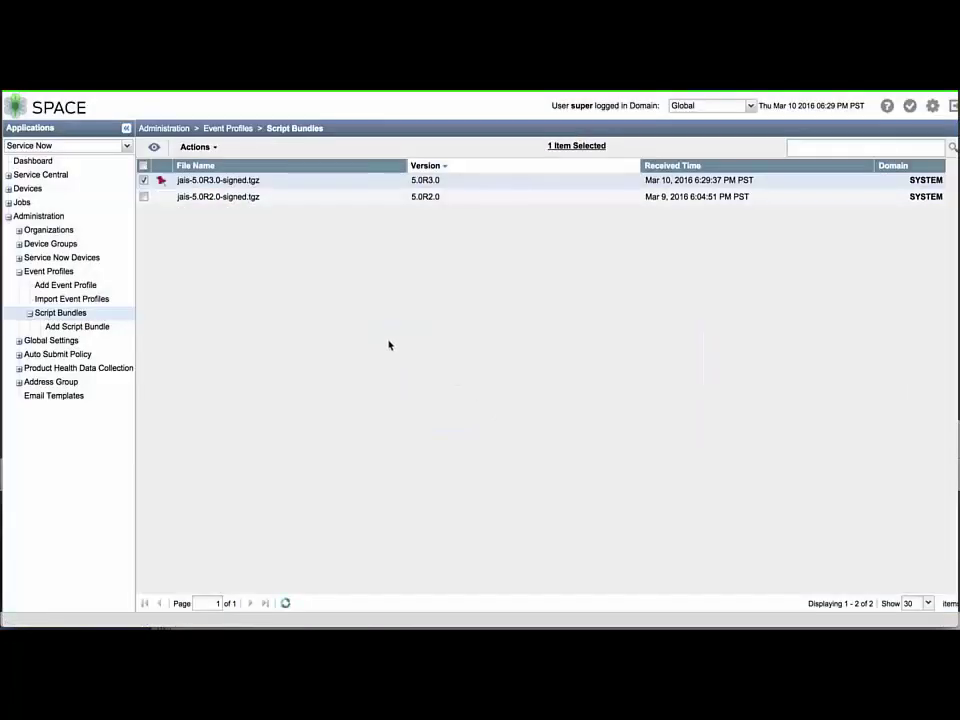
pyautogui.click(96, 273)
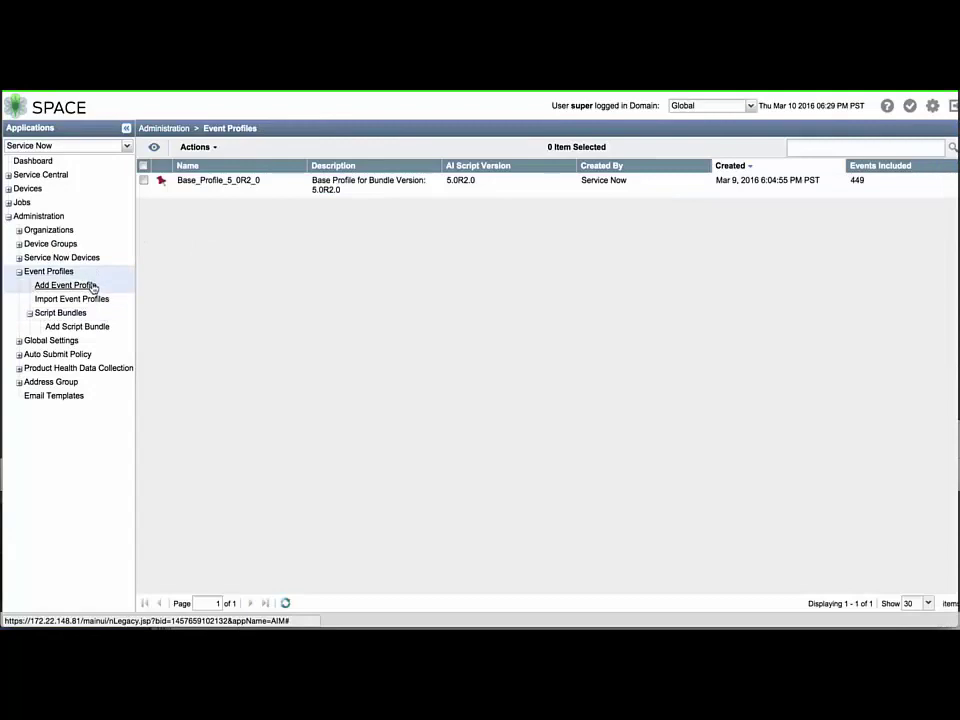
# - Create event profile Base_Profile_5_0R3_0 with 455 events and return to the profiles list
pyautogui.click(93, 286)
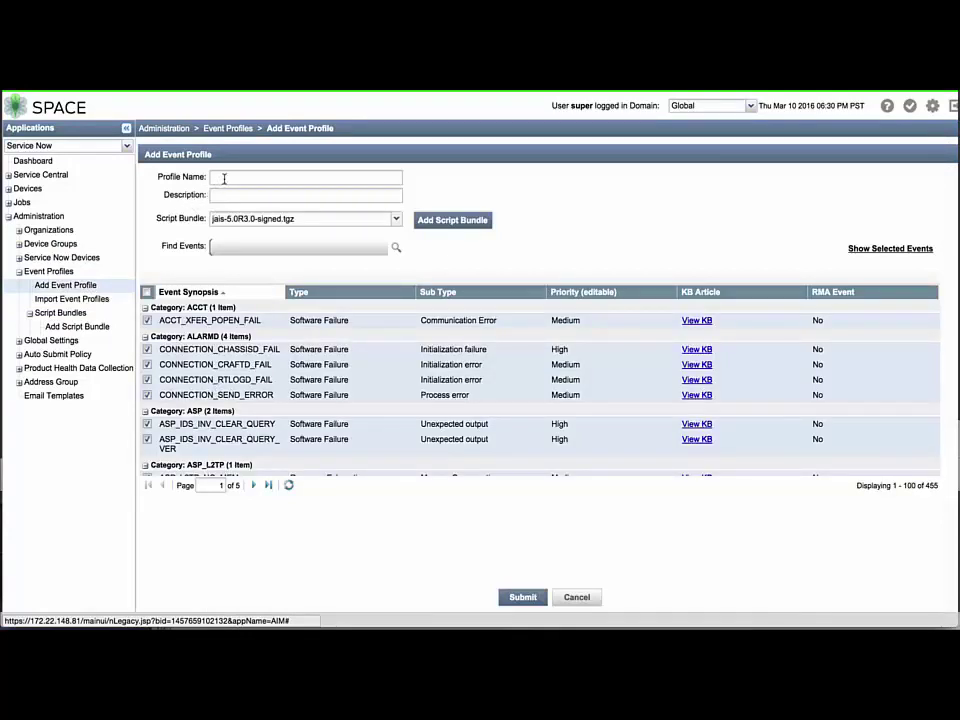
pyautogui.click(224, 178)
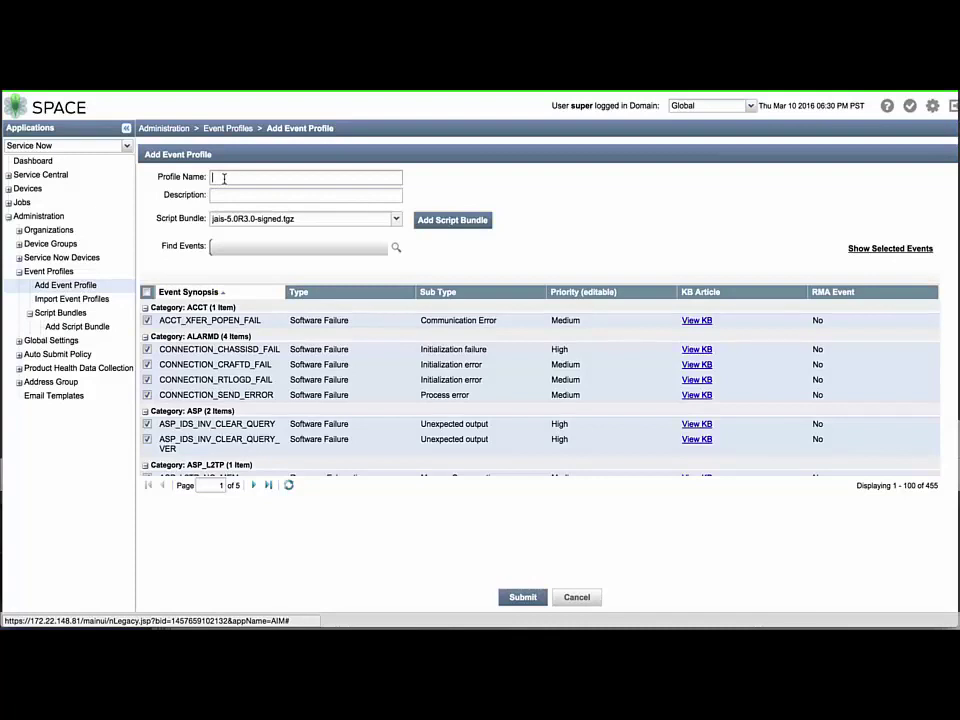
pyautogui.write('Base_Profile_5_0R3_0')
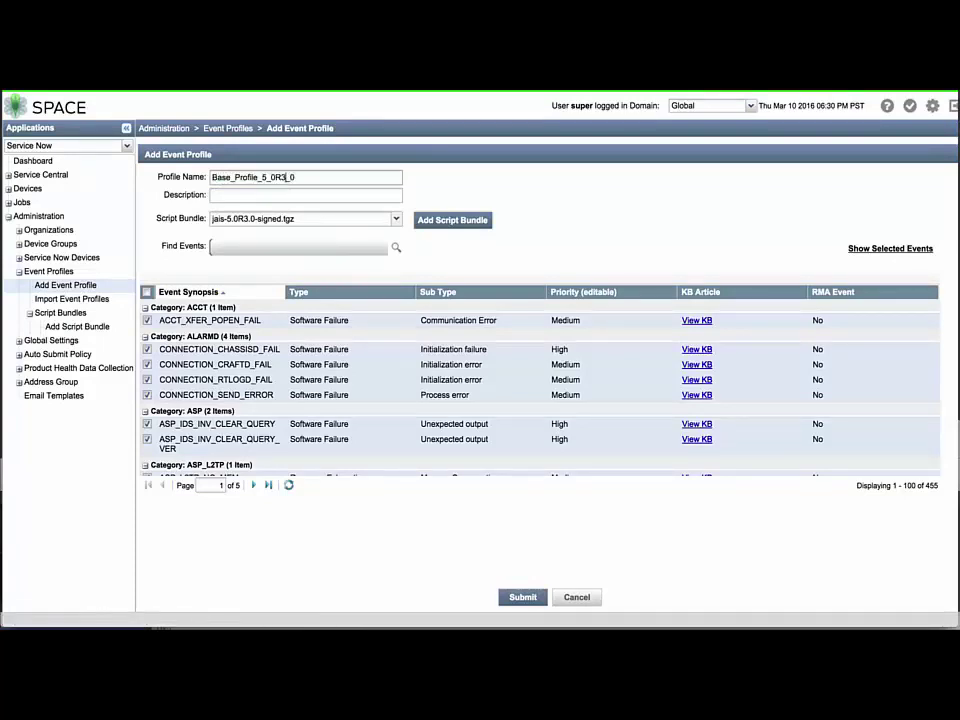
pyautogui.click(522, 598)
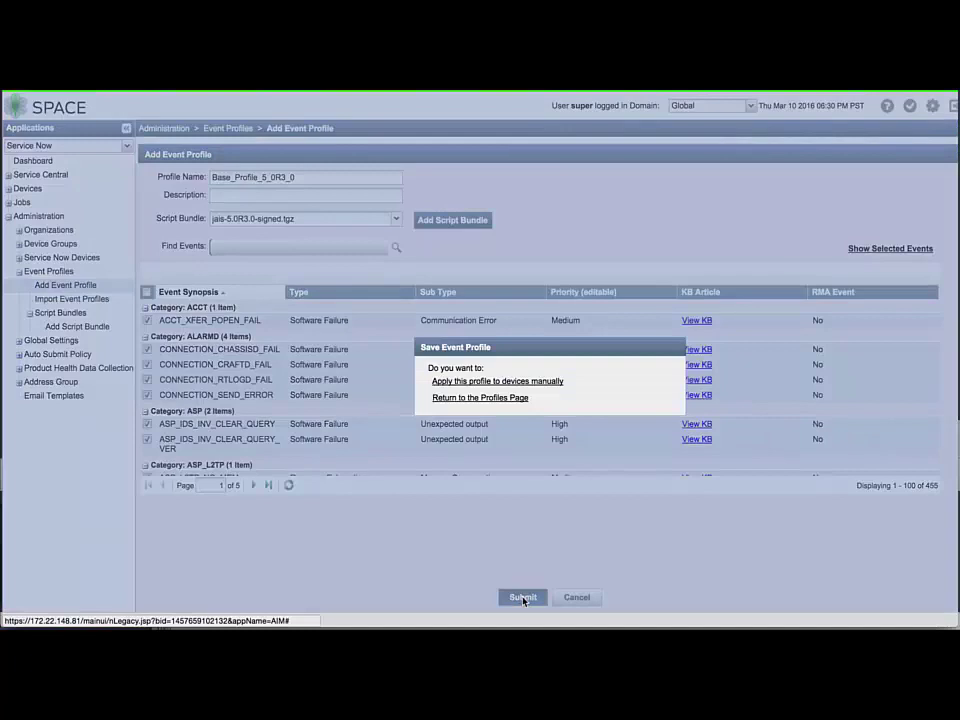
pyautogui.click(501, 398)
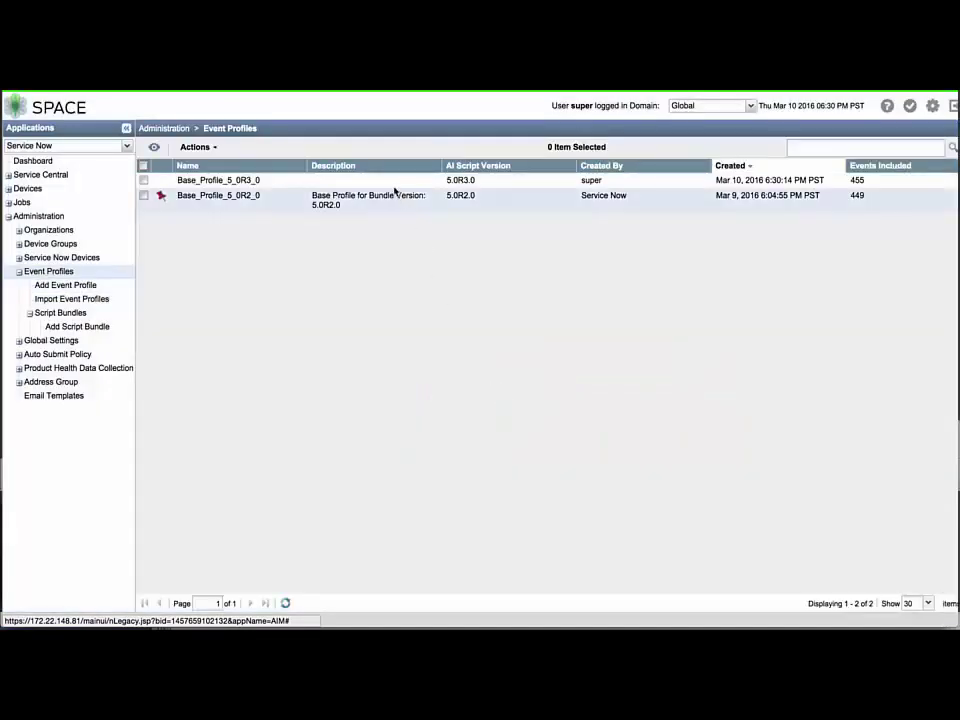
# - Set Base_Profile_5_0R3_0 as the default event profile
pyautogui.rightClick(392, 185)
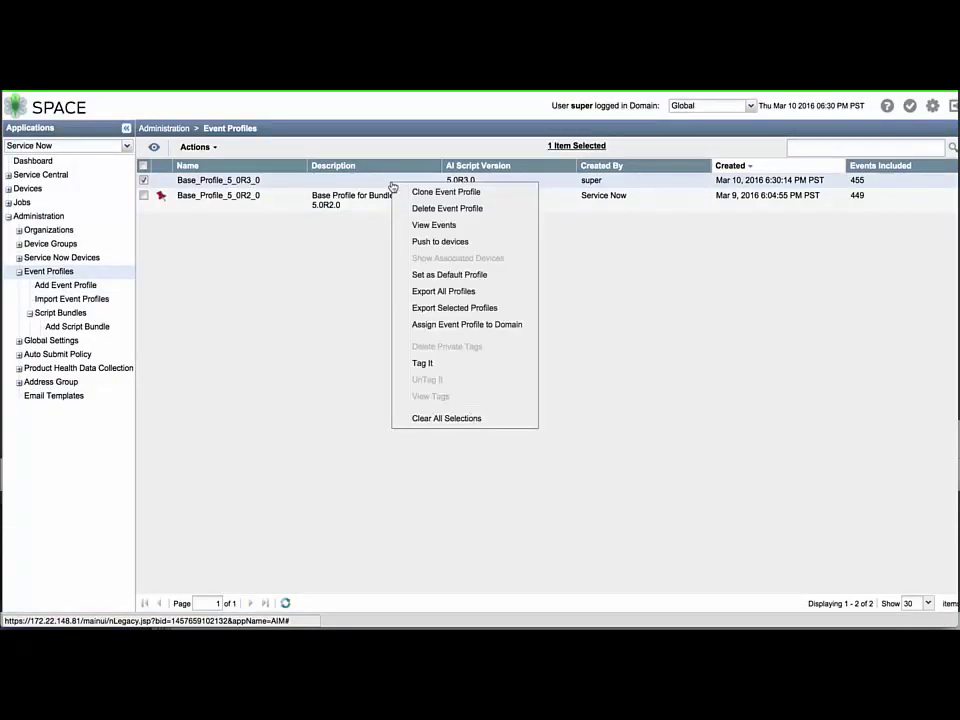
pyautogui.click(433, 274)
pyautogui.click(515, 418)
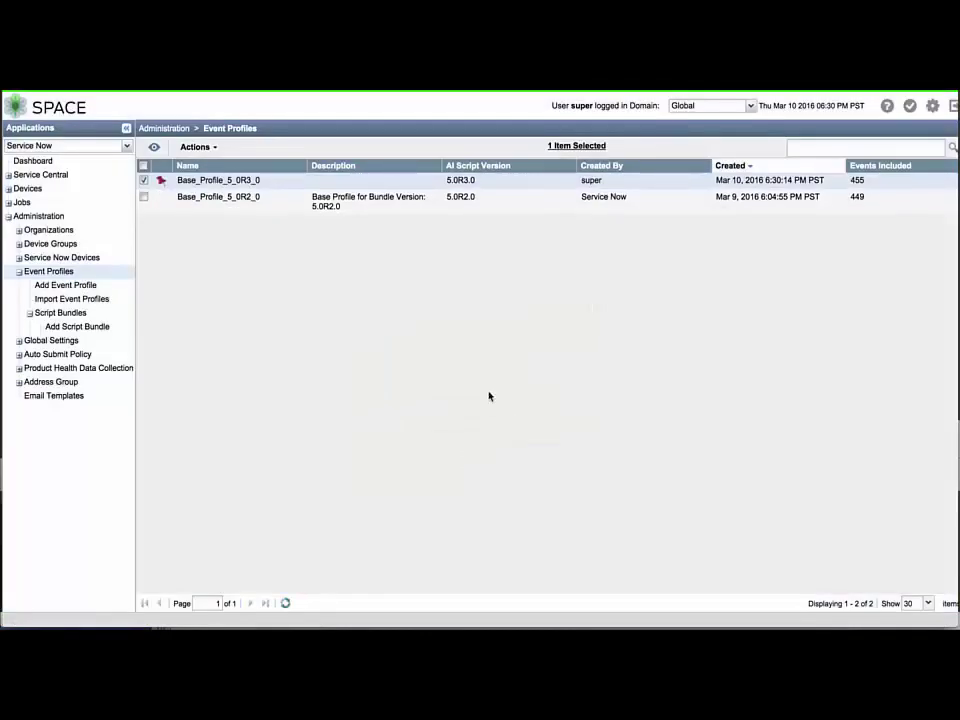
pyautogui.click(208, 148)
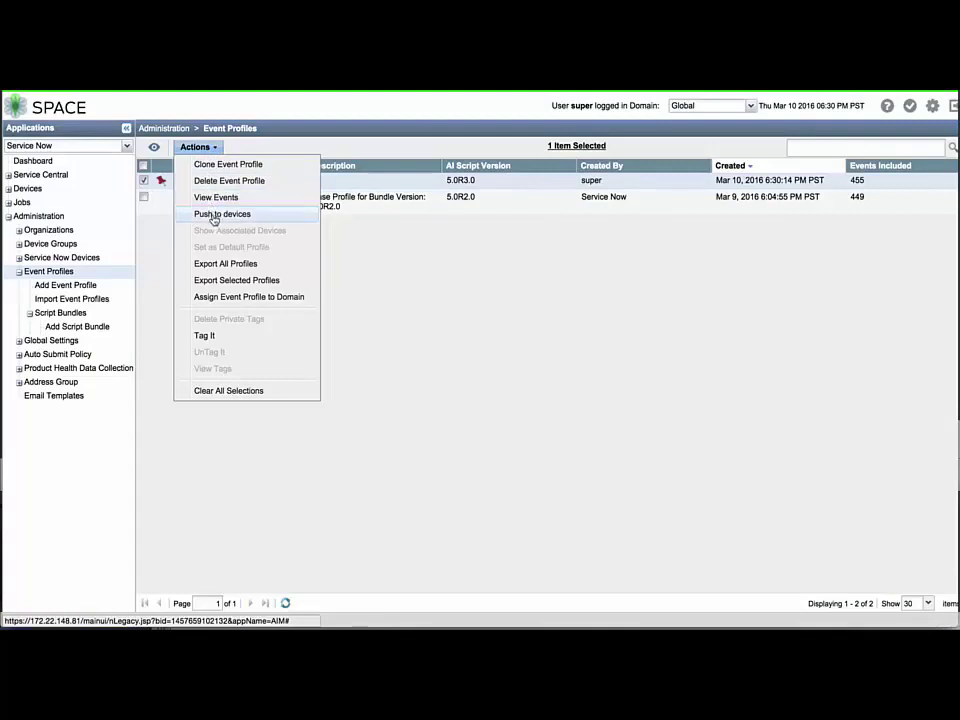
pyautogui.click(165, 231)
# - Select all six Service Now devices and bring up their Actions menu
pyautogui.click(18, 271)
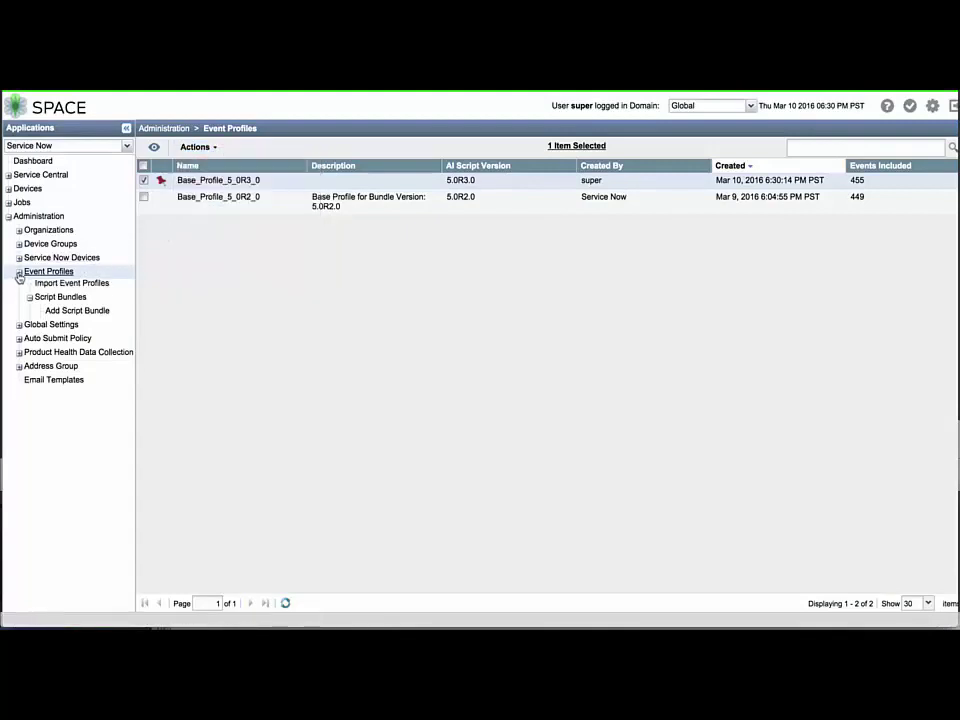
pyautogui.click(52, 259)
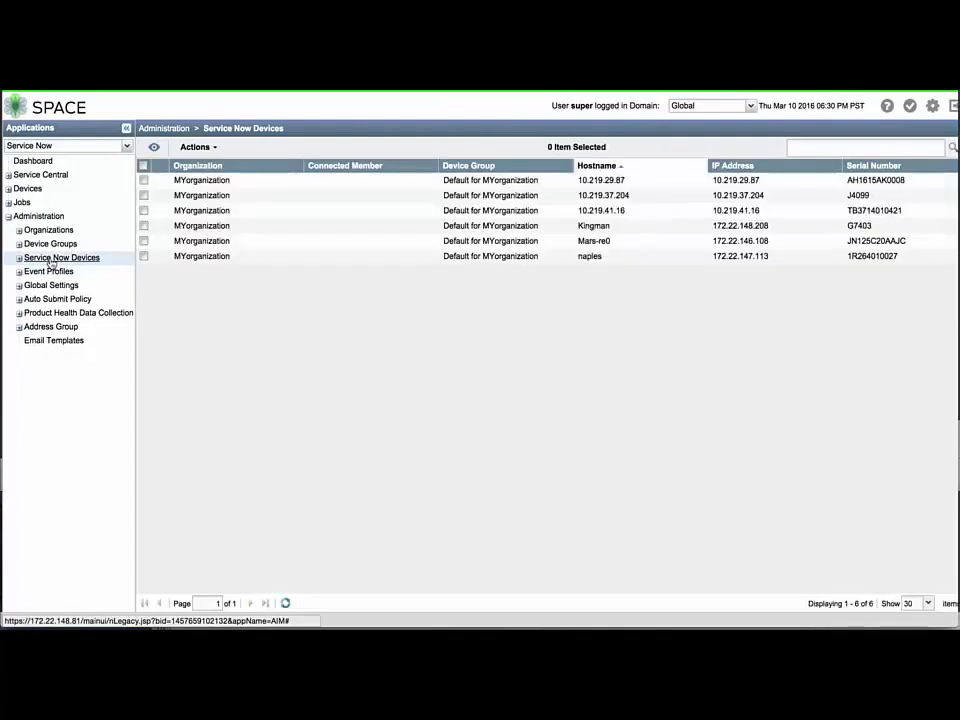
pyautogui.click(144, 166)
pyautogui.click(193, 148)
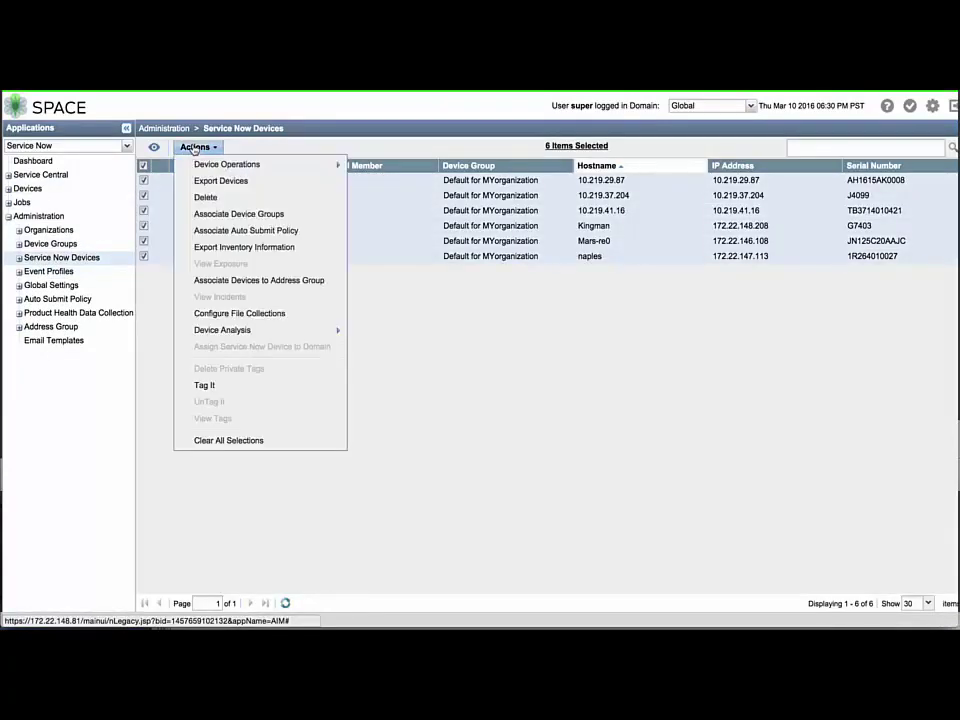
pyautogui.moveTo(217, 166)
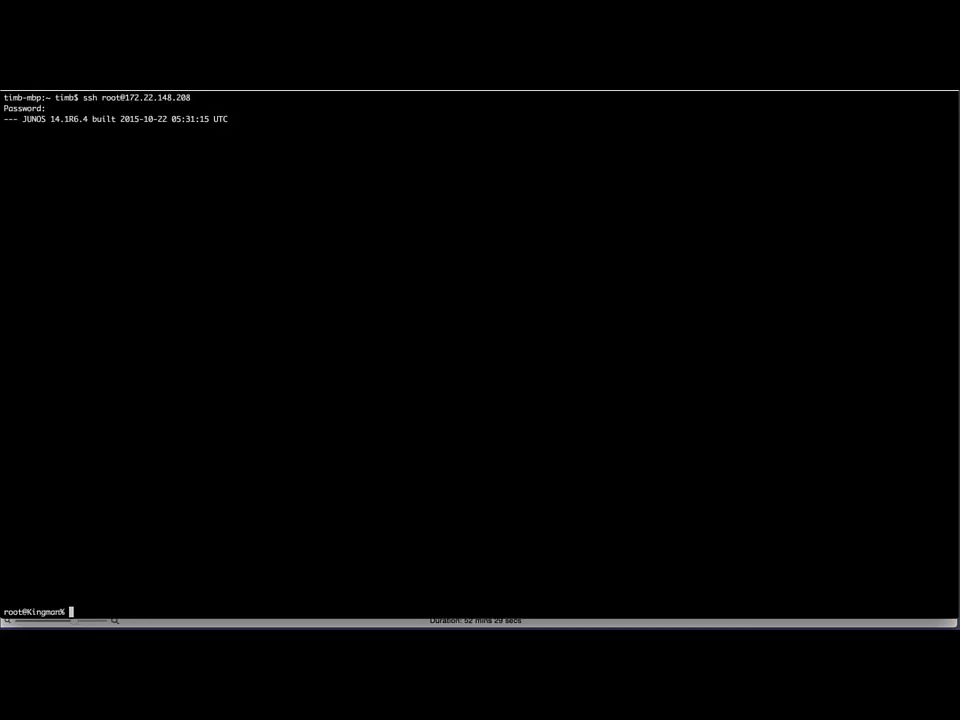
# - Enter the Junos CLI on Kingman with the cli command
pyautogui.write('cli')
pyautogui.press('Return')
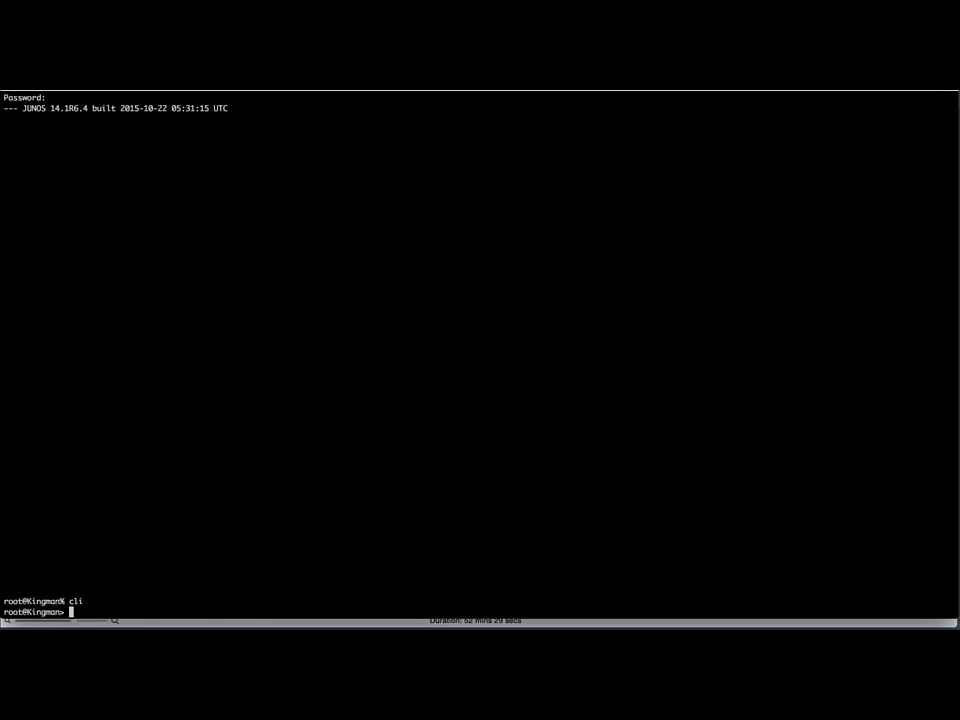
# - Check the software versions and list the juniper-ais op and event-script configuration lines
pyautogui.write('show version')
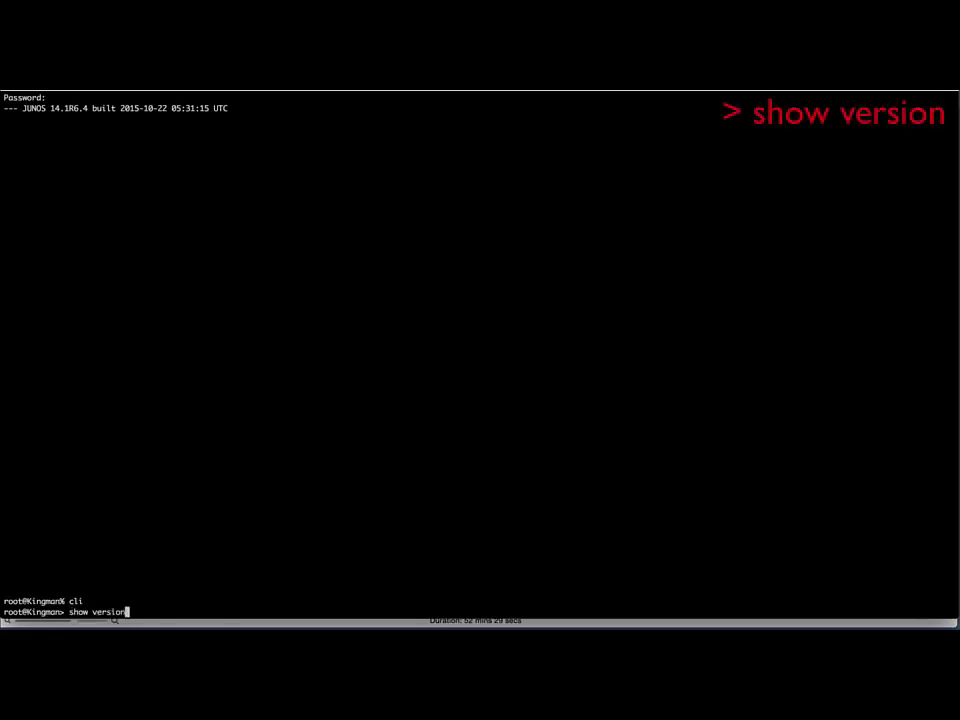
pyautogui.press('Return')
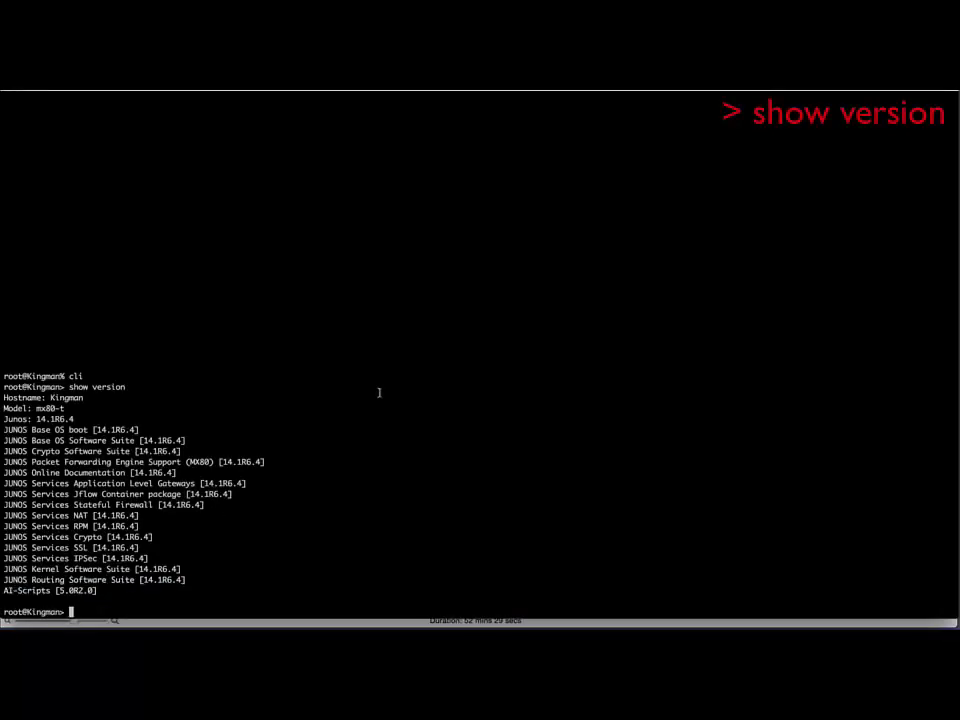
pyautogui.write('show configuration | display set | match juniper-ais')
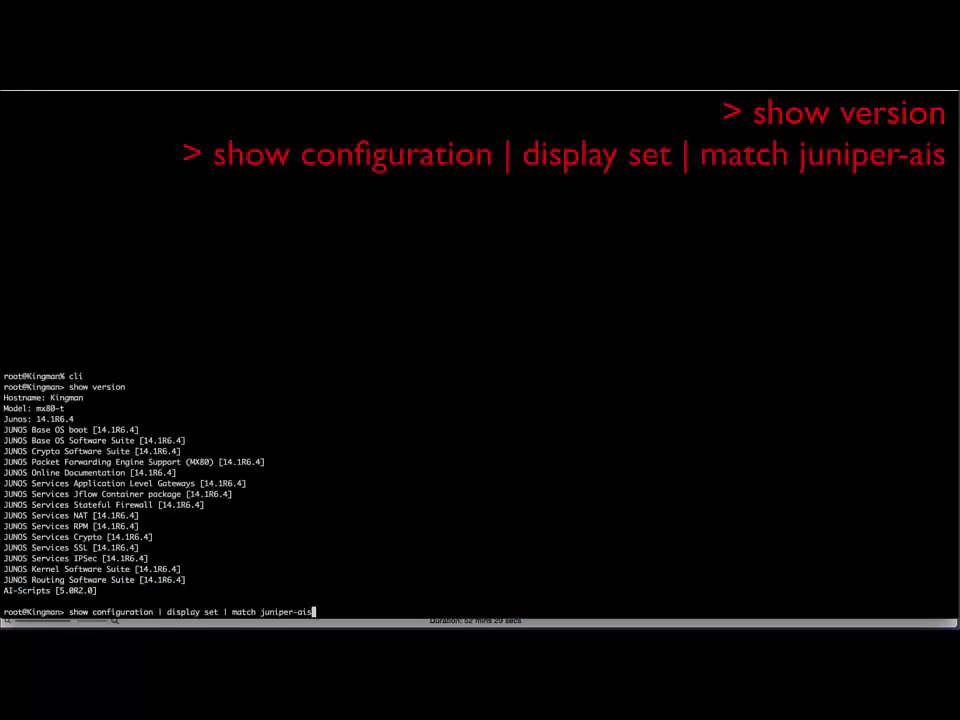
pyautogui.press('Return')
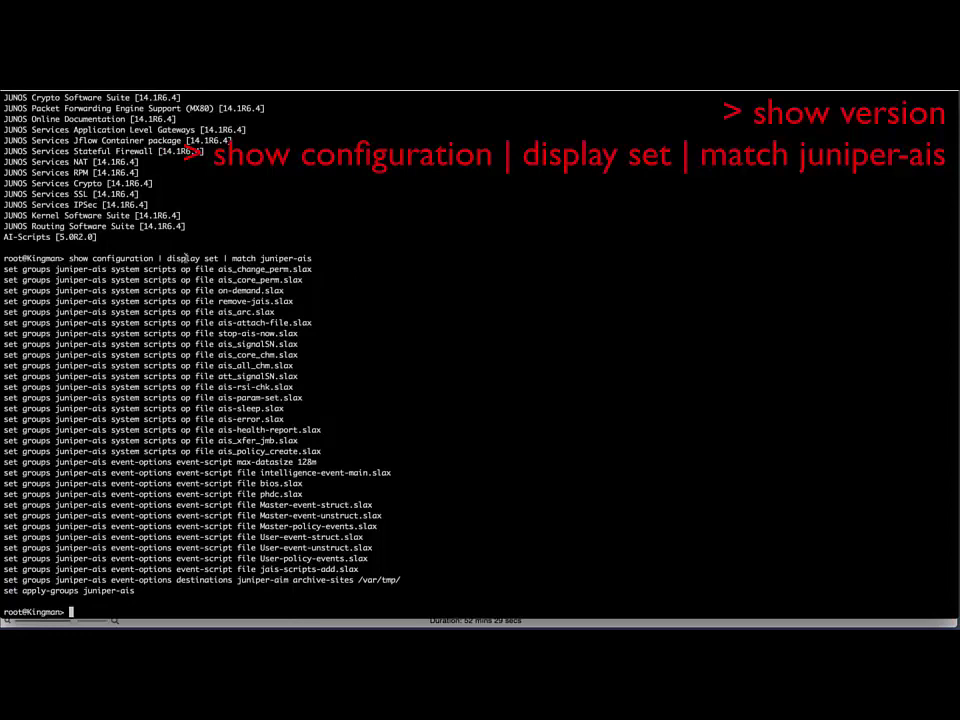
pyautogui.doubleClick(185, 269)
pyautogui.doubleClick(186, 463)
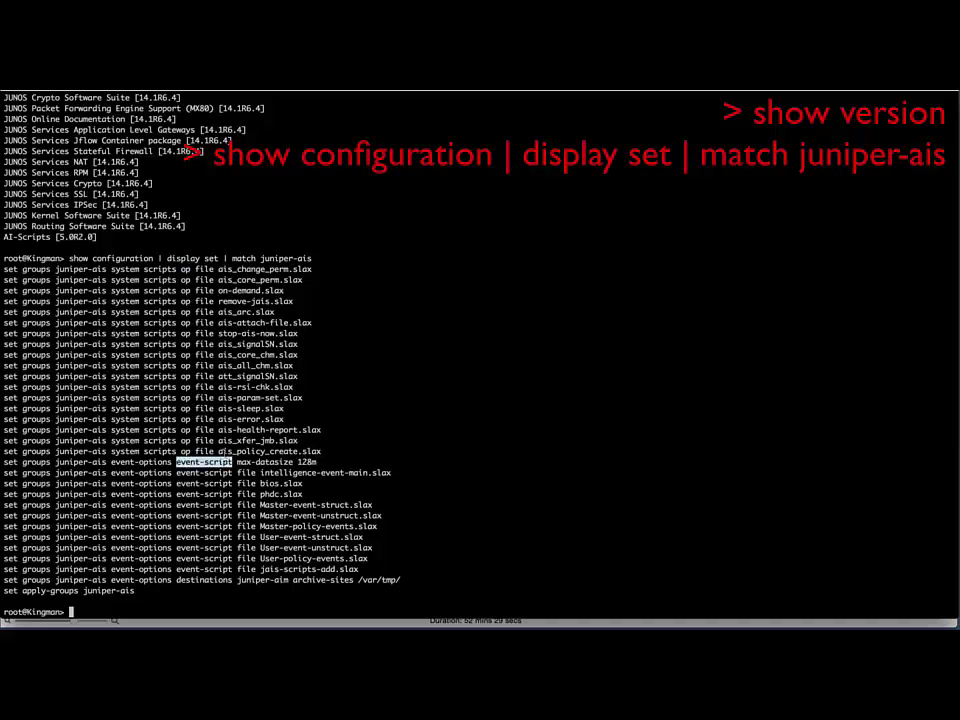
# - Delete the juniper-ais group and apply-groups entry in configuration mode and commit and-quit
pyautogui.write('edit')
pyautogui.press('Return')
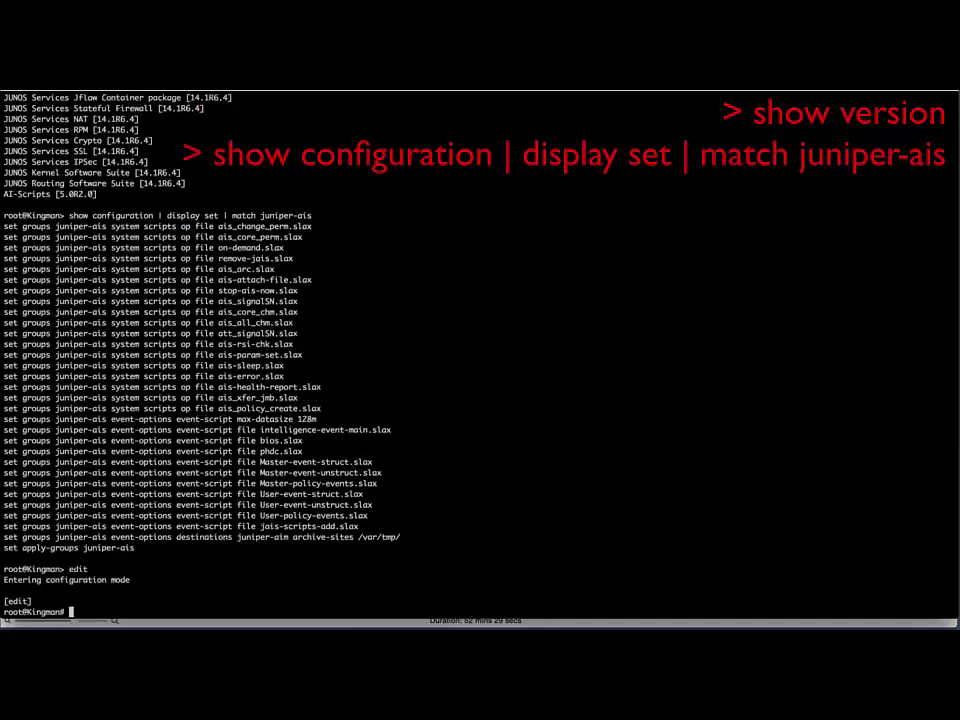
pyautogui.write('delete groups juniper-ais')
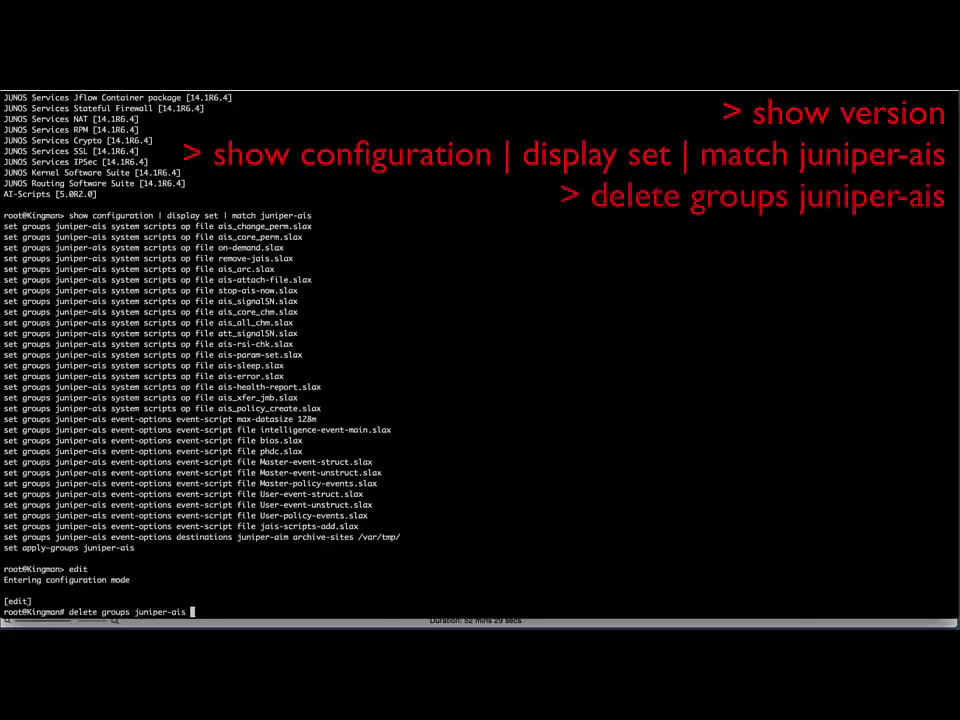
pyautogui.press('Return')
pyautogui.write('delete apply-groups ')
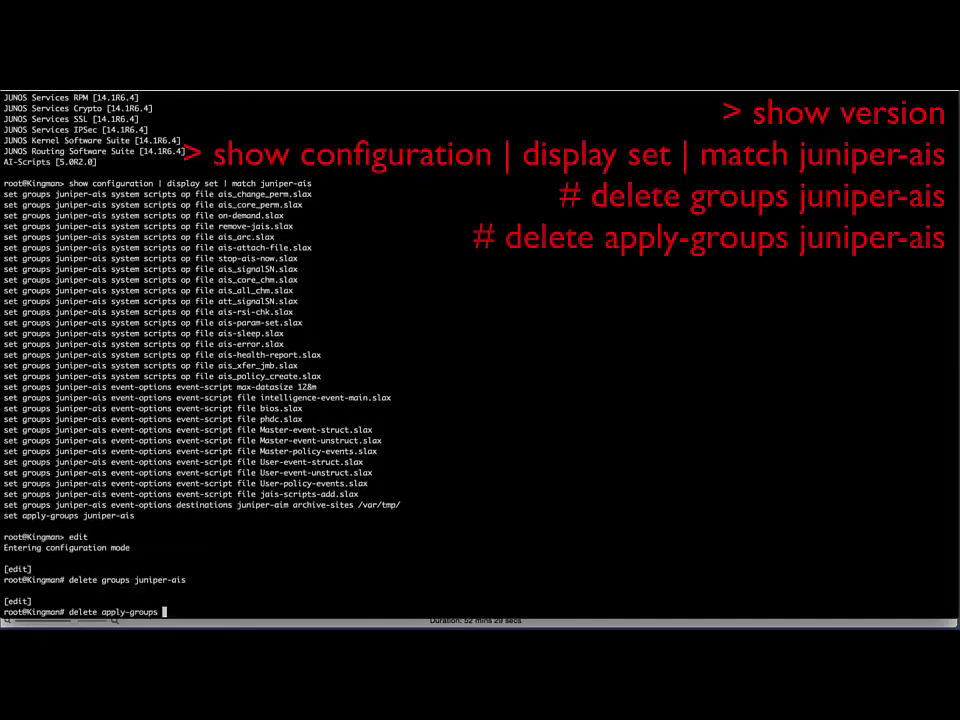
pyautogui.write('juniper-ais')
pyautogui.press('Return')
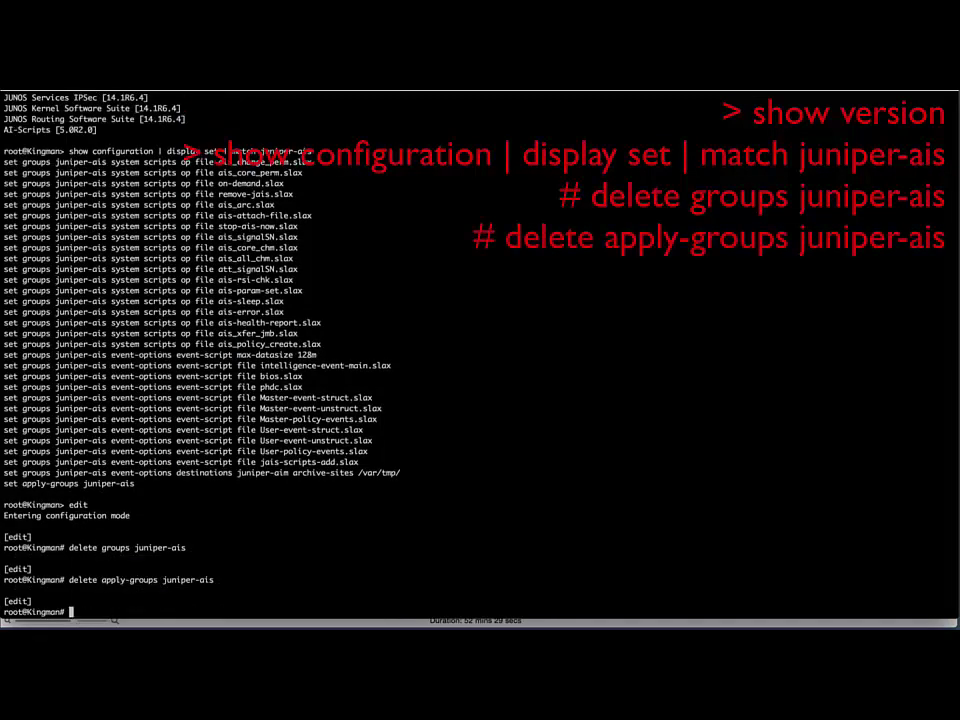
pyautogui.write('commit and-quit')
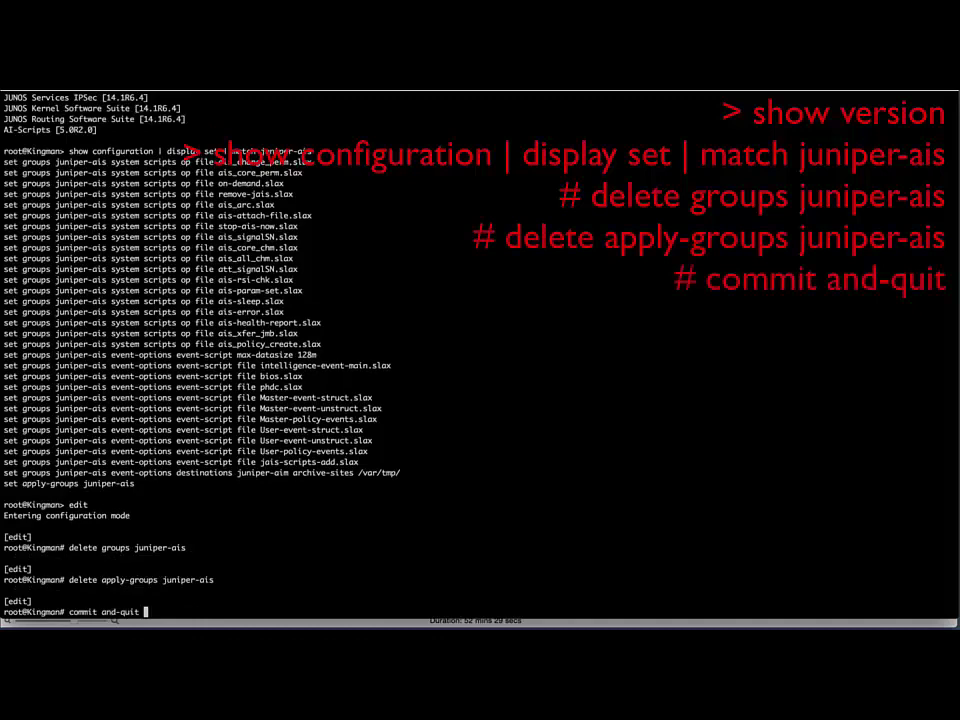
pyautogui.press('Return')
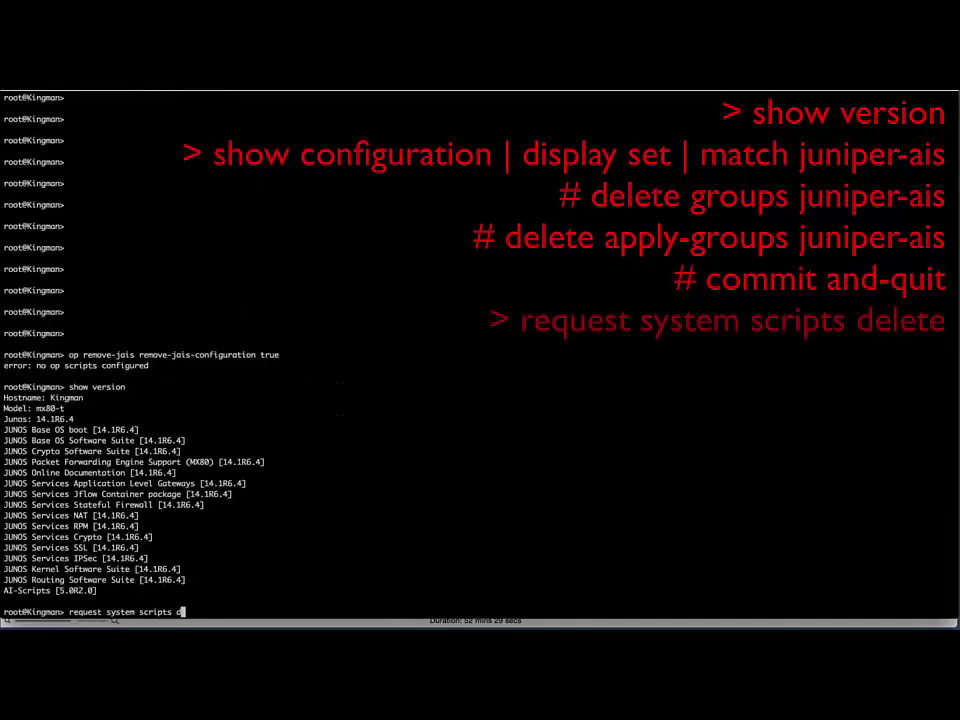
pyautogui.write('elete')
pyautogui.press('Return')
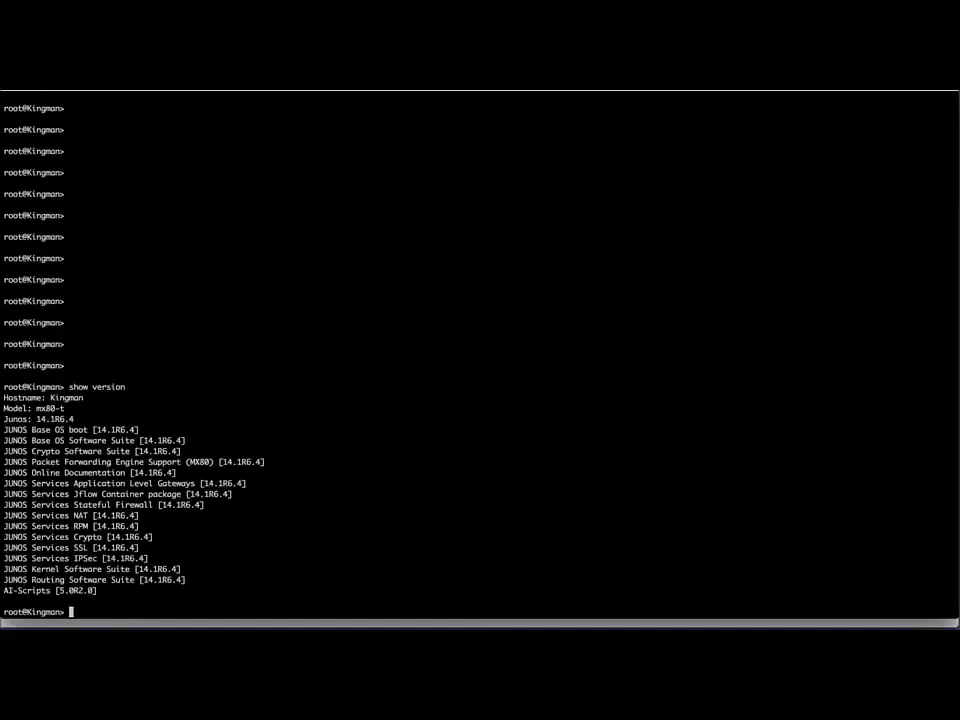
# - Uninstall AI-Scripts and its configuration with op remove-jais remove-jais-configuration true
pyautogui.write('show configuration | display set | match juniper-ais')
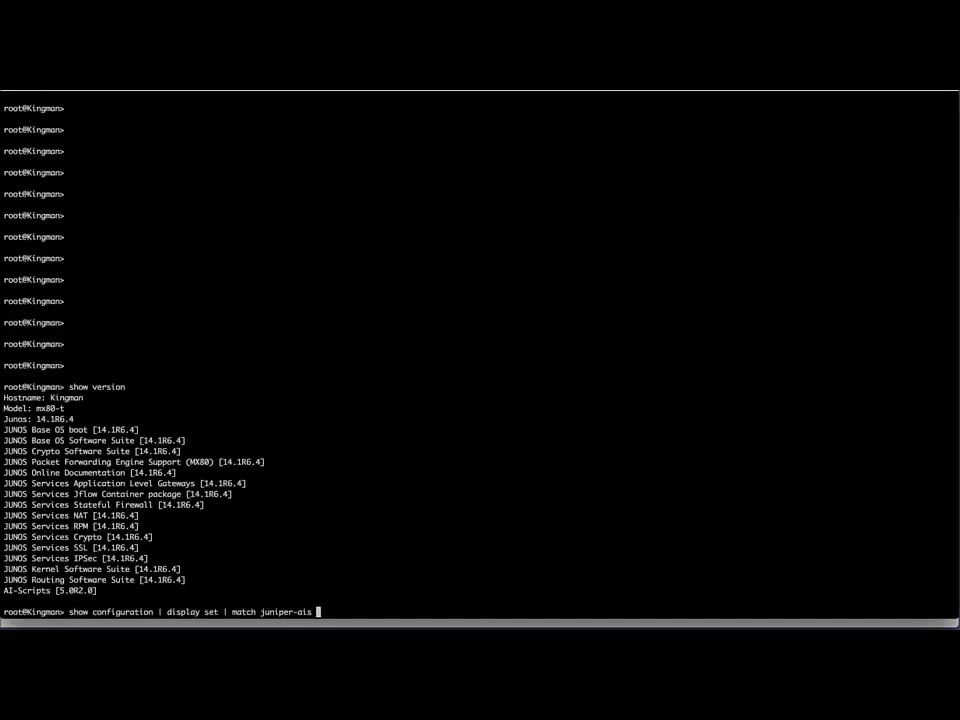
pyautogui.press('Return')
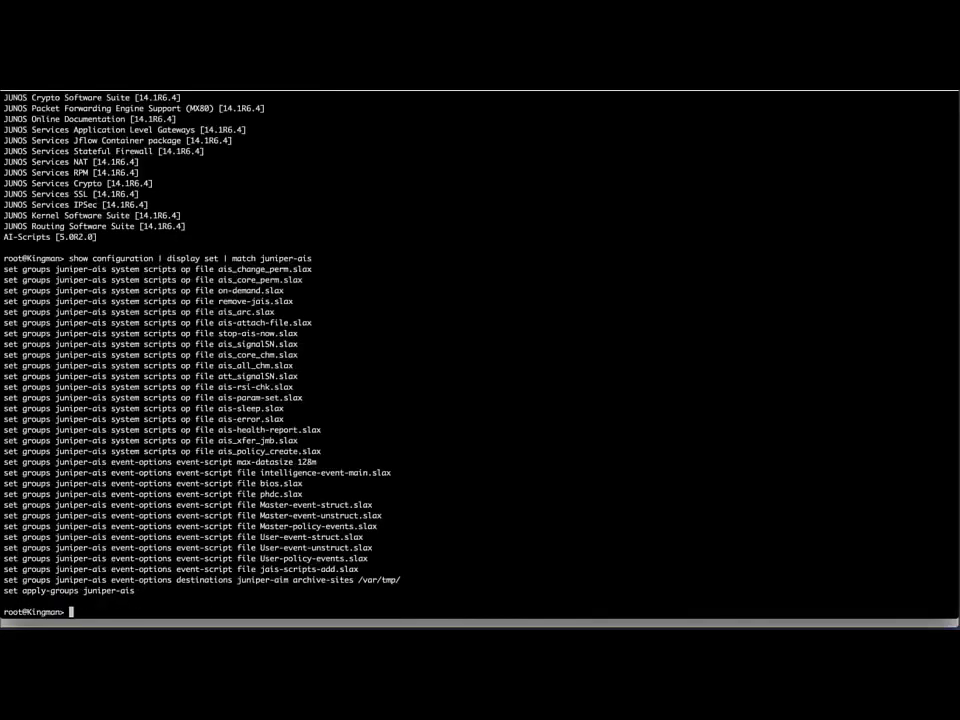
pyautogui.write('op remove-jais remove-jais-configuration true')
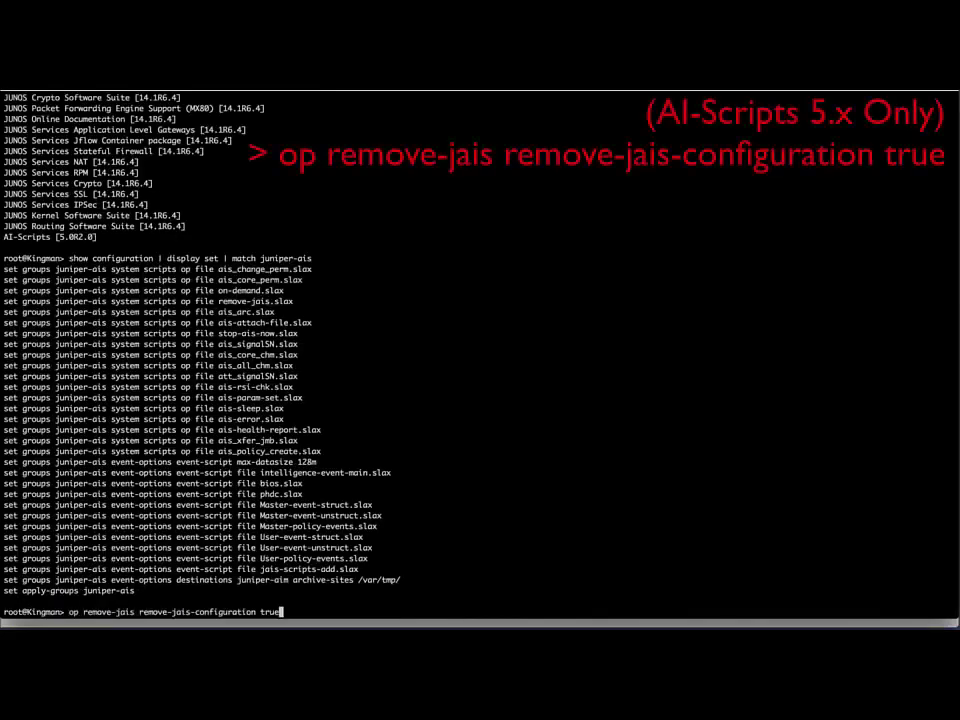
pyautogui.press('Return')
# - Verify with show version and a juniper-ais config match that nothing remains
pyautogui.write('show version')
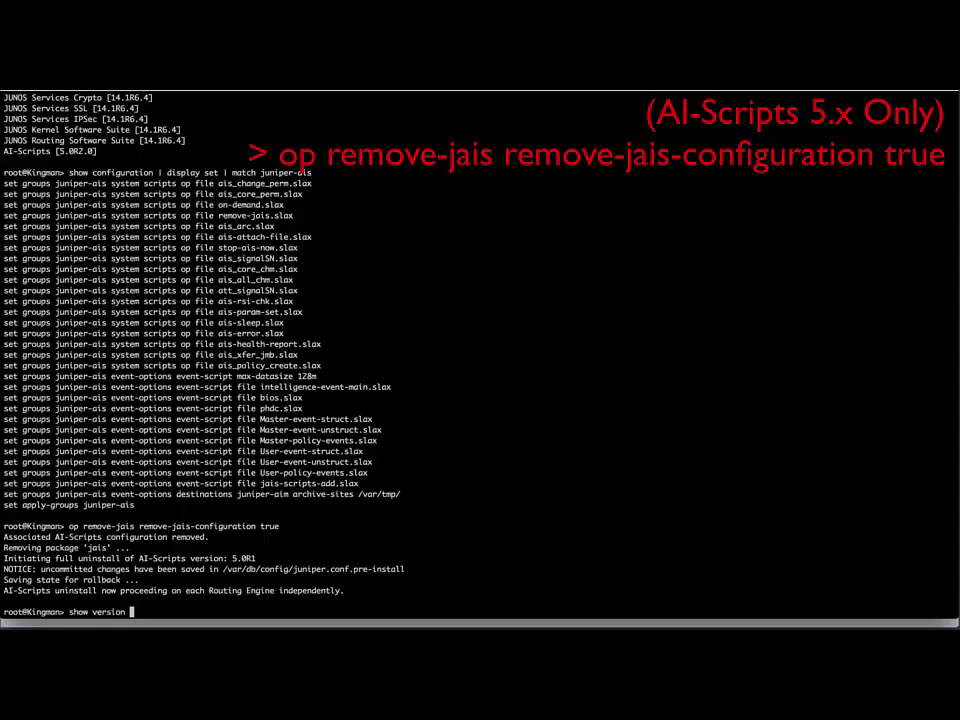
pyautogui.press('Return')
pyautogui.write('show configuration | display set | match juniper-ais')
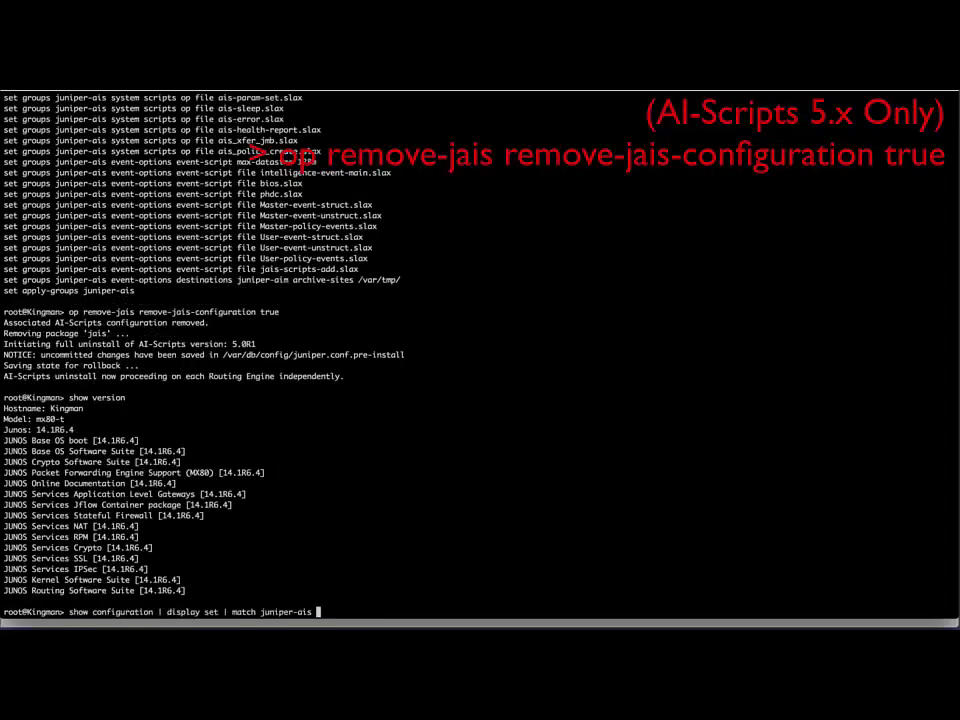
pyautogui.press('Return')
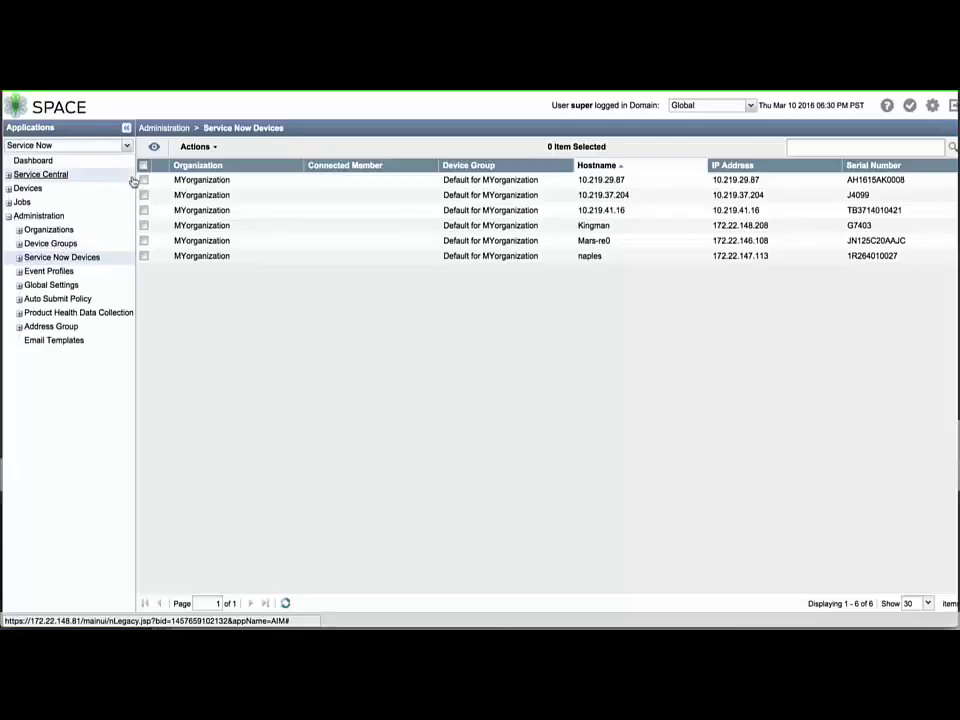
# - Select all six devices and choose Device Operations > Install Event Profile
pyautogui.click(143, 165)
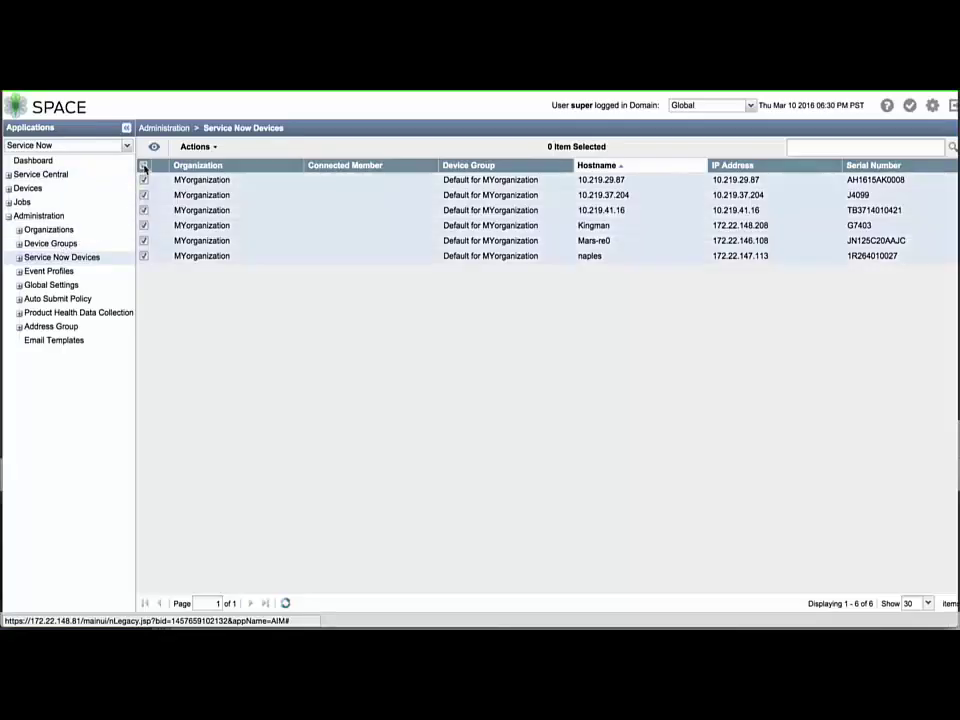
pyautogui.click(192, 147)
pyautogui.moveTo(275, 167)
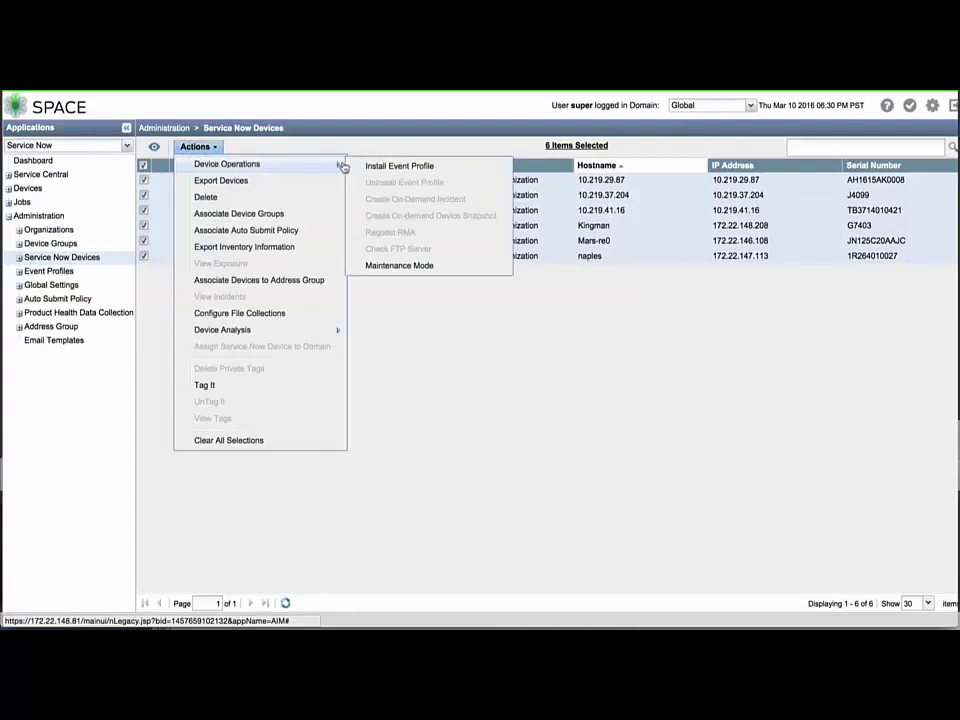
pyautogui.click(381, 169)
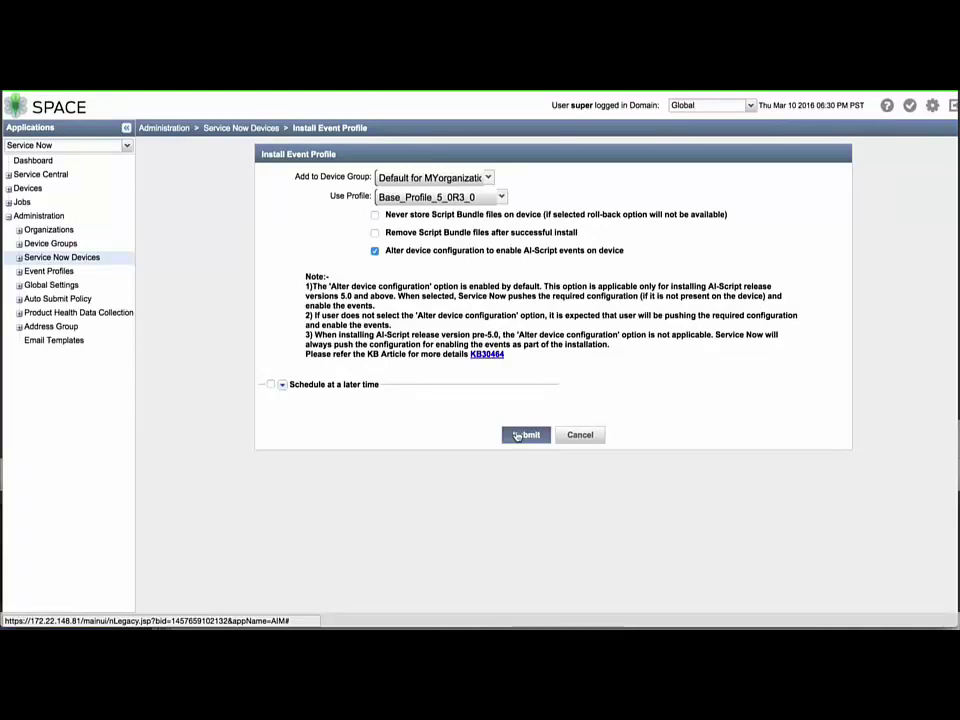
# - Submit and confirm the Base_Profile_5_0R3_0 install, then view scheduled job 262260
pyautogui.click(516, 435)
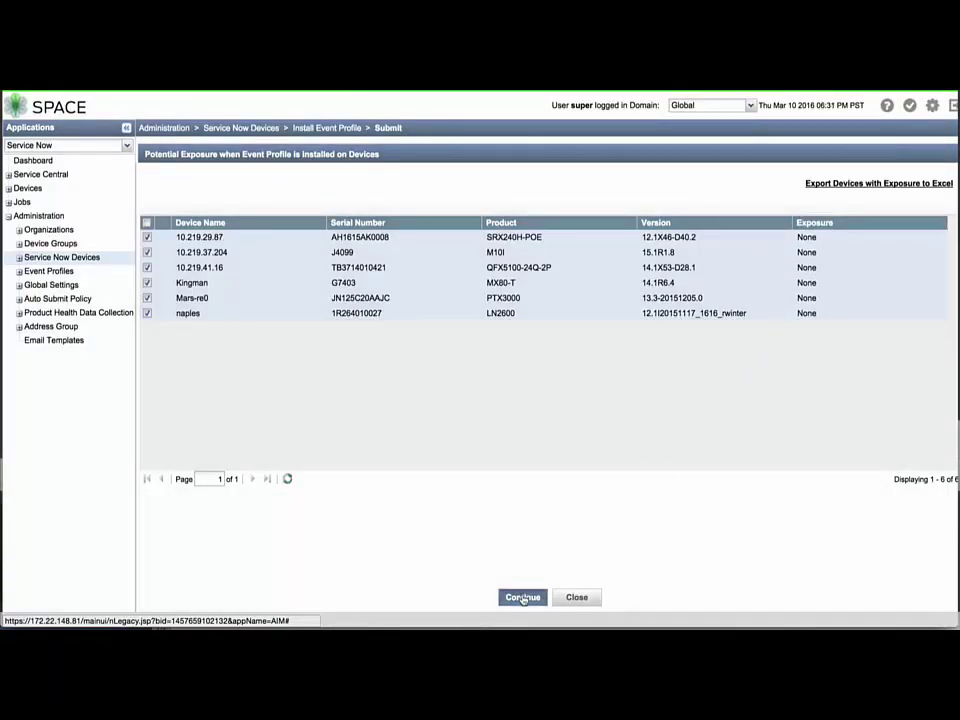
pyautogui.click(522, 598)
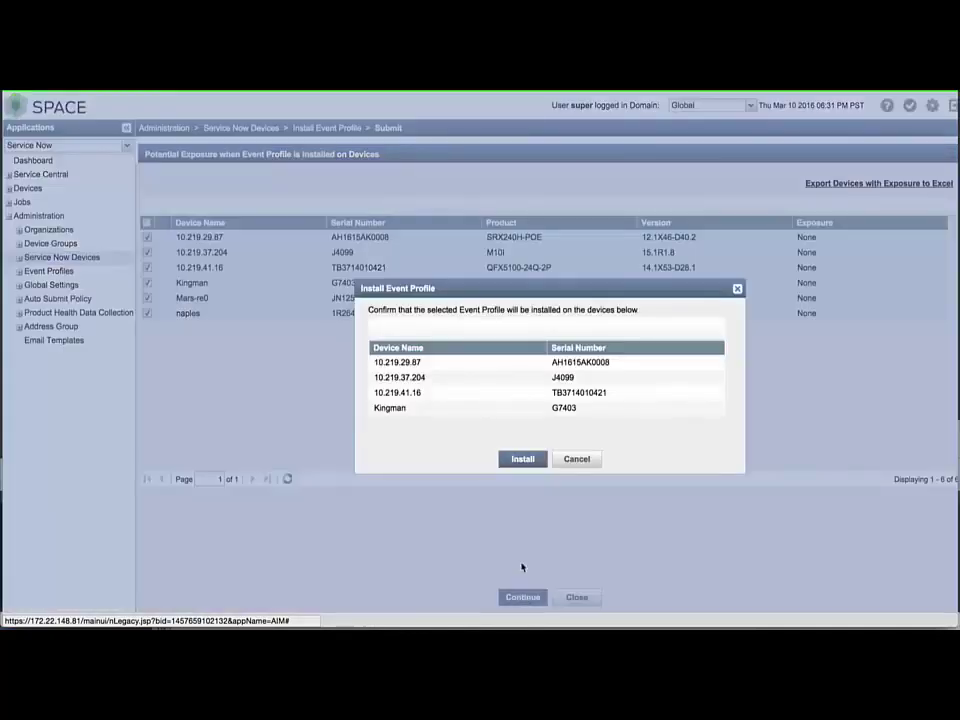
pyautogui.click(530, 458)
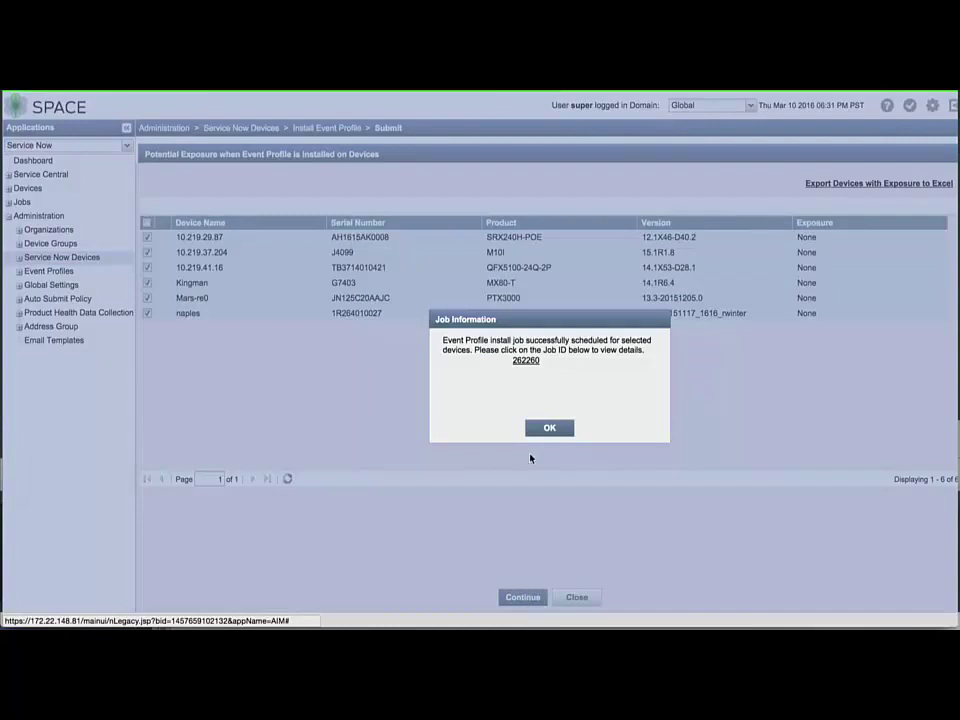
pyautogui.click(525, 362)
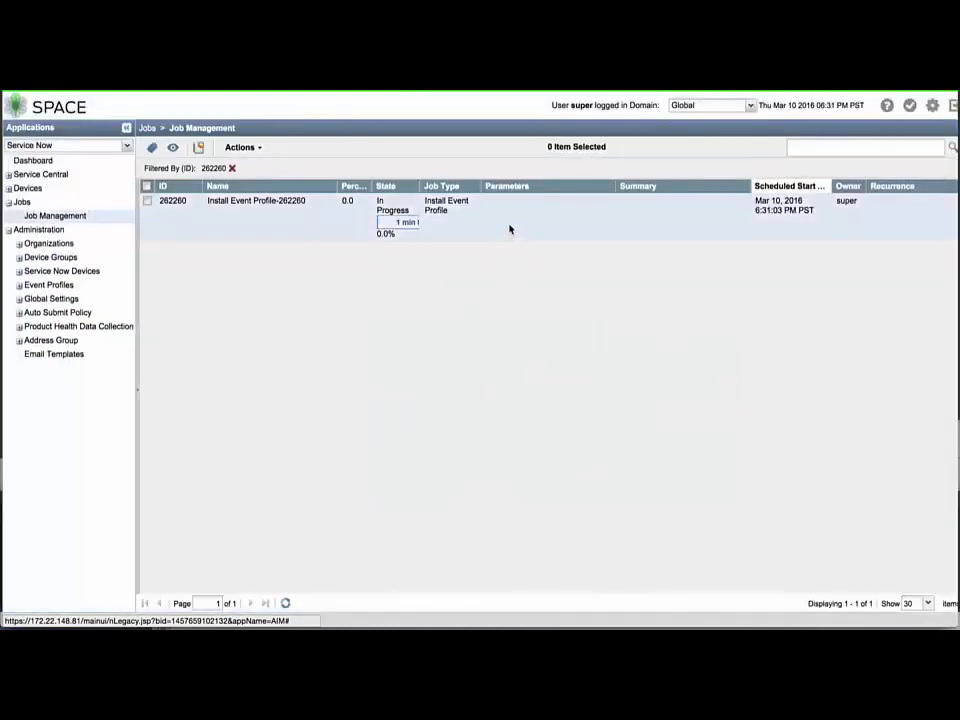
# - Open job 262260's per-device status and expand the install steps for all six devices
pyautogui.doubleClick(509, 229)
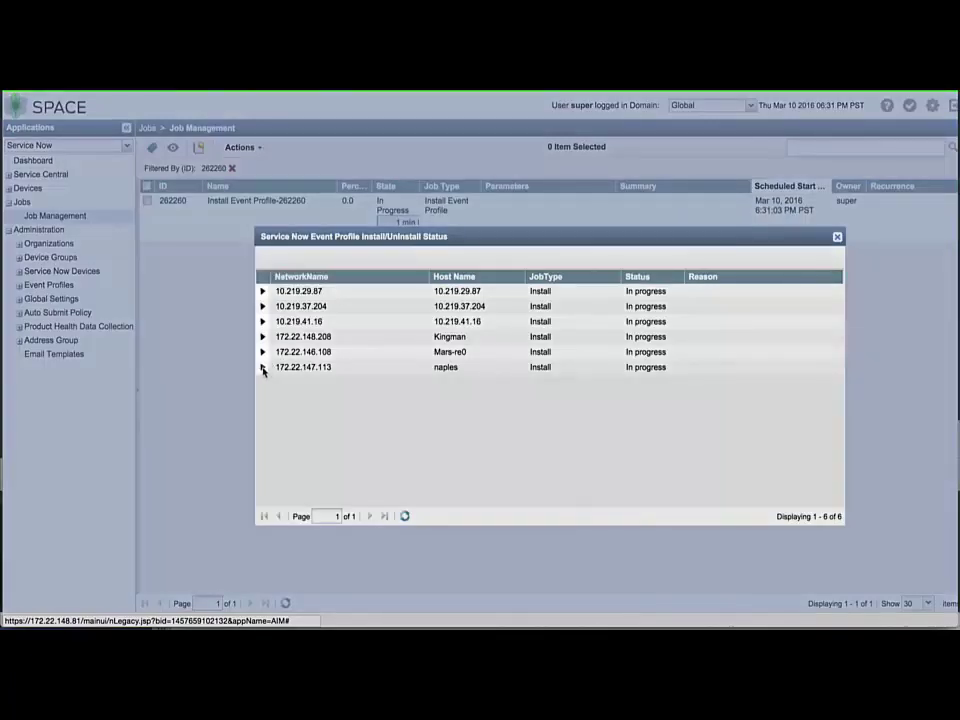
pyautogui.click(262, 368)
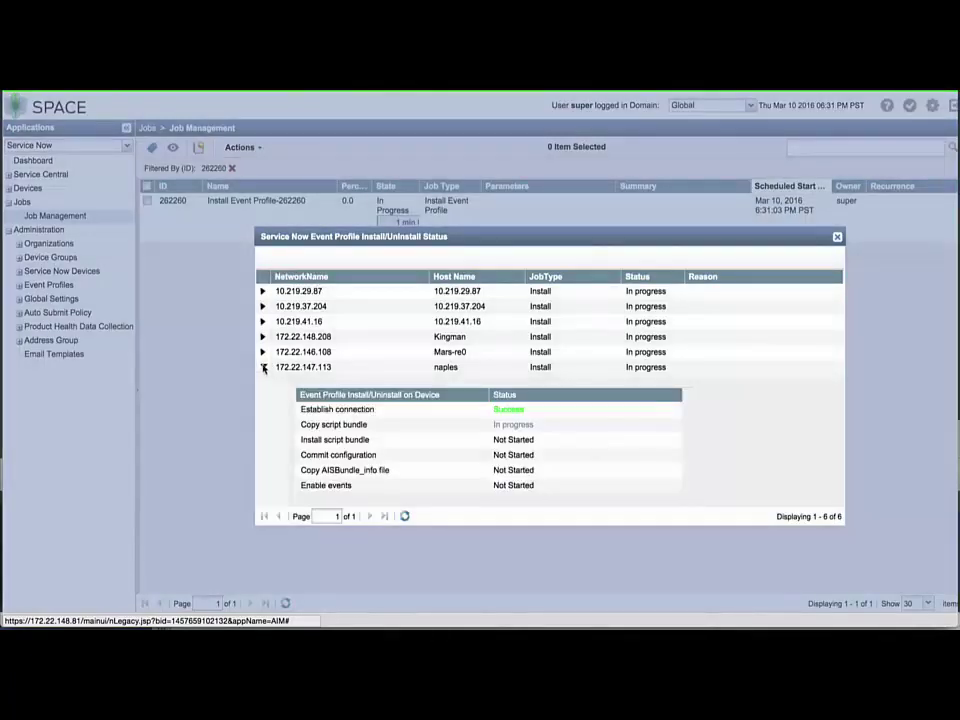
pyautogui.click(263, 352)
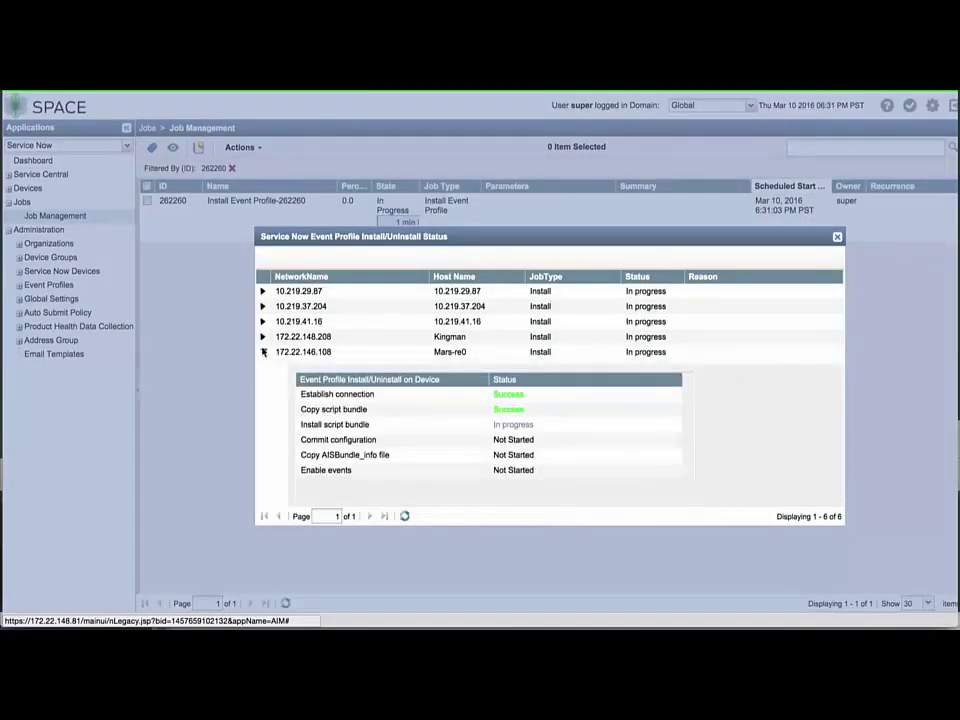
pyautogui.click(263, 337)
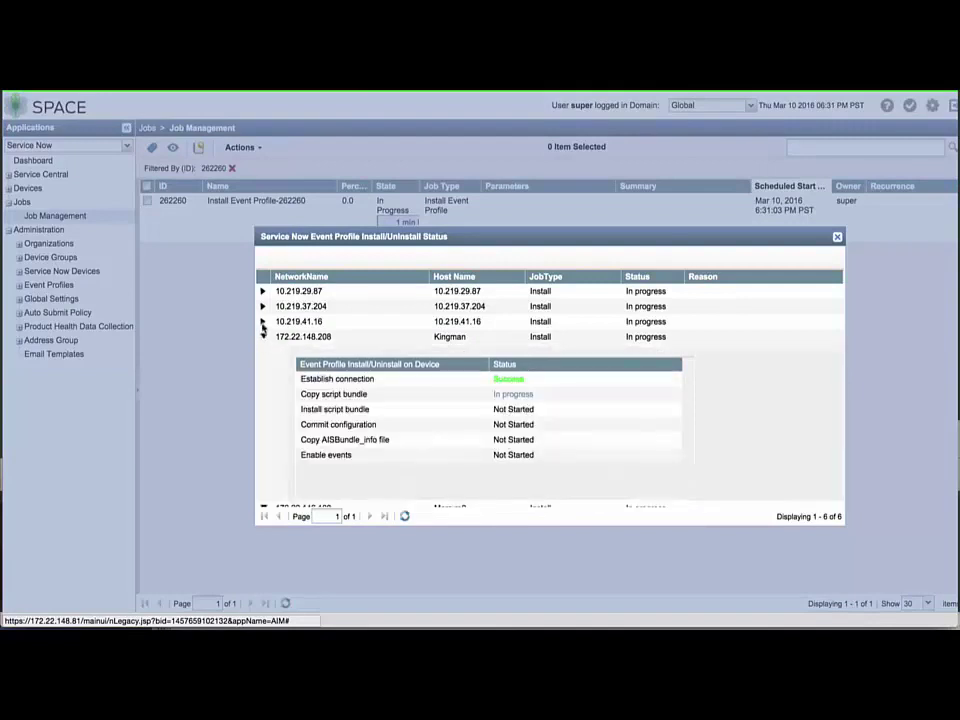
pyautogui.click(263, 321)
pyautogui.click(263, 307)
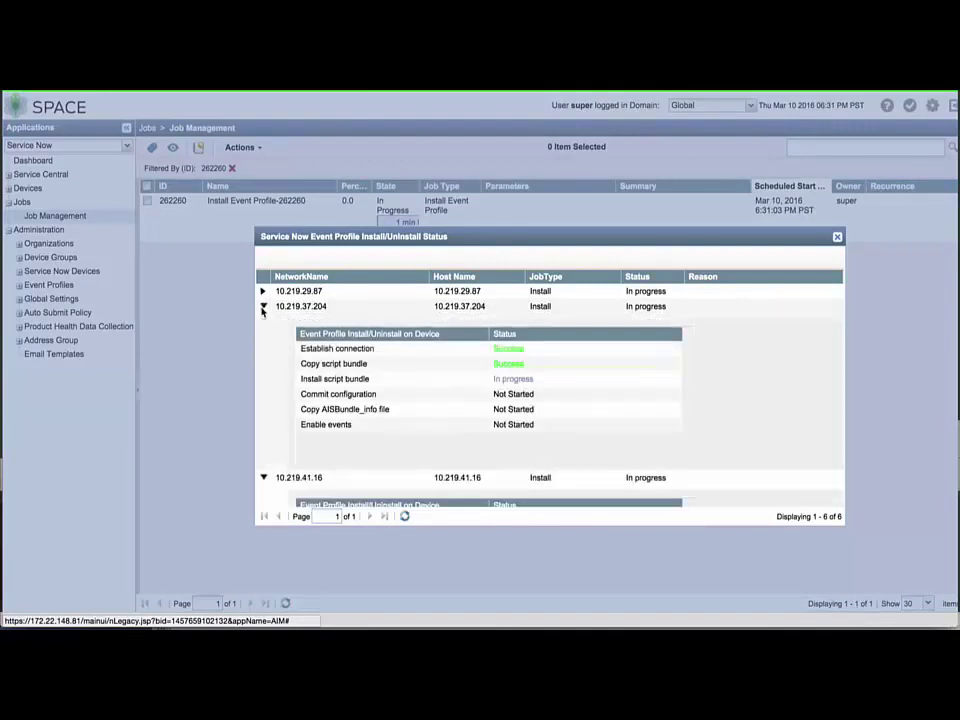
pyautogui.click(263, 292)
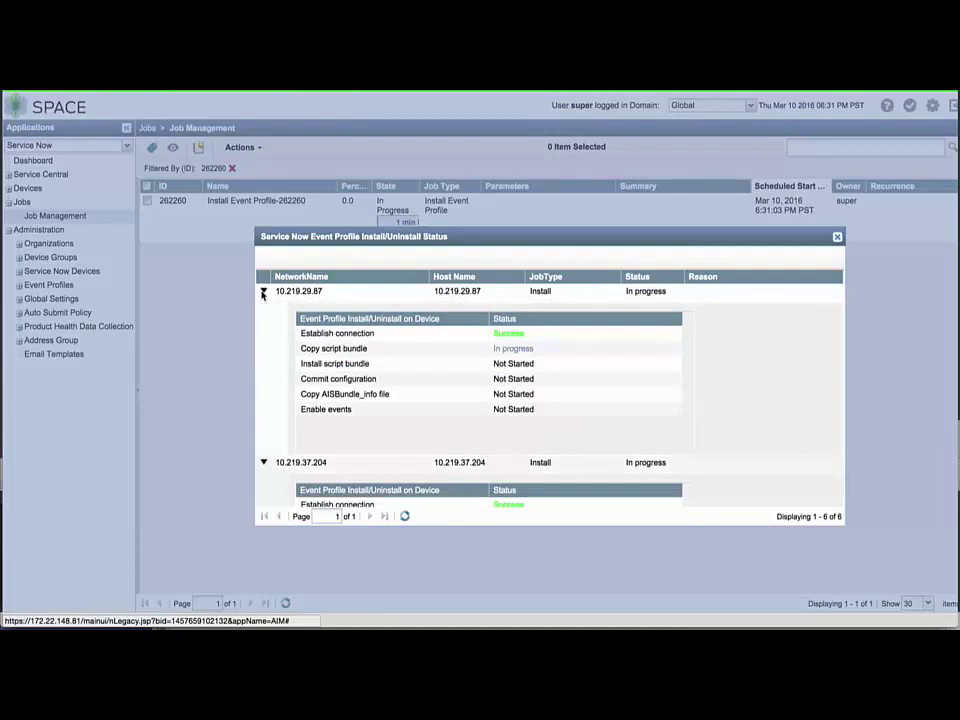
# - Collapse the device step details and close the install status view
pyautogui.click(263, 291)
pyautogui.click(263, 306)
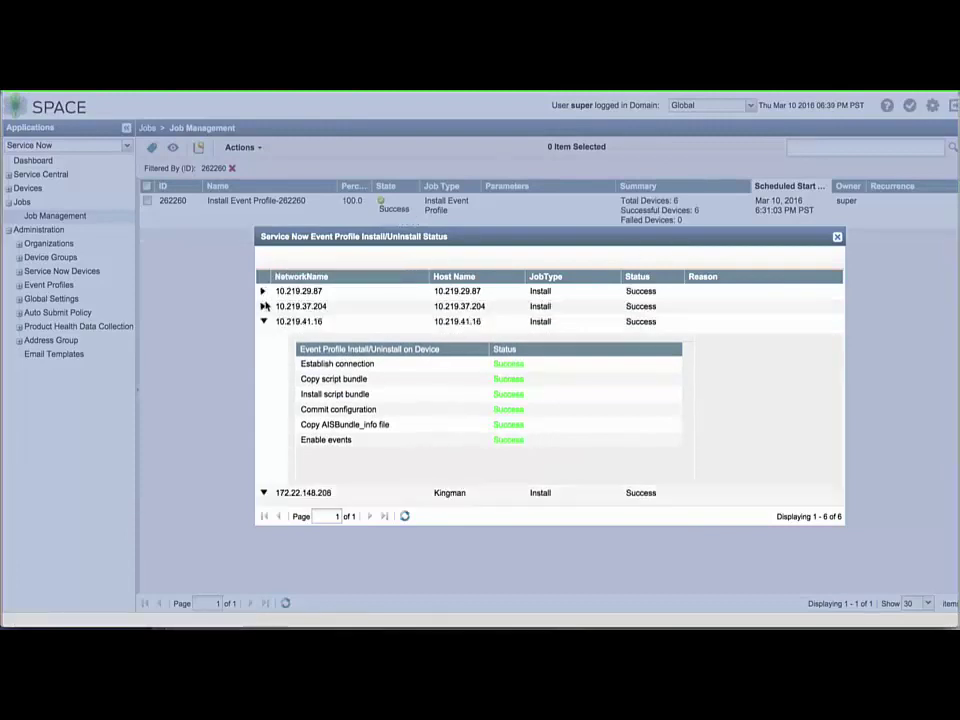
pyautogui.click(263, 321)
pyautogui.click(263, 336)
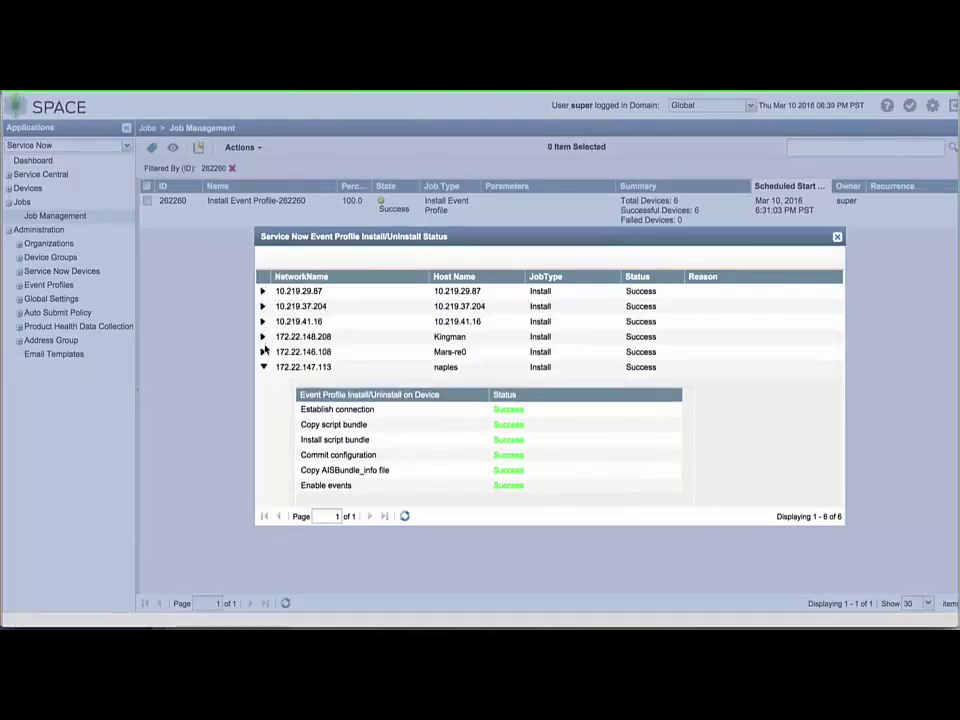
pyautogui.click(263, 367)
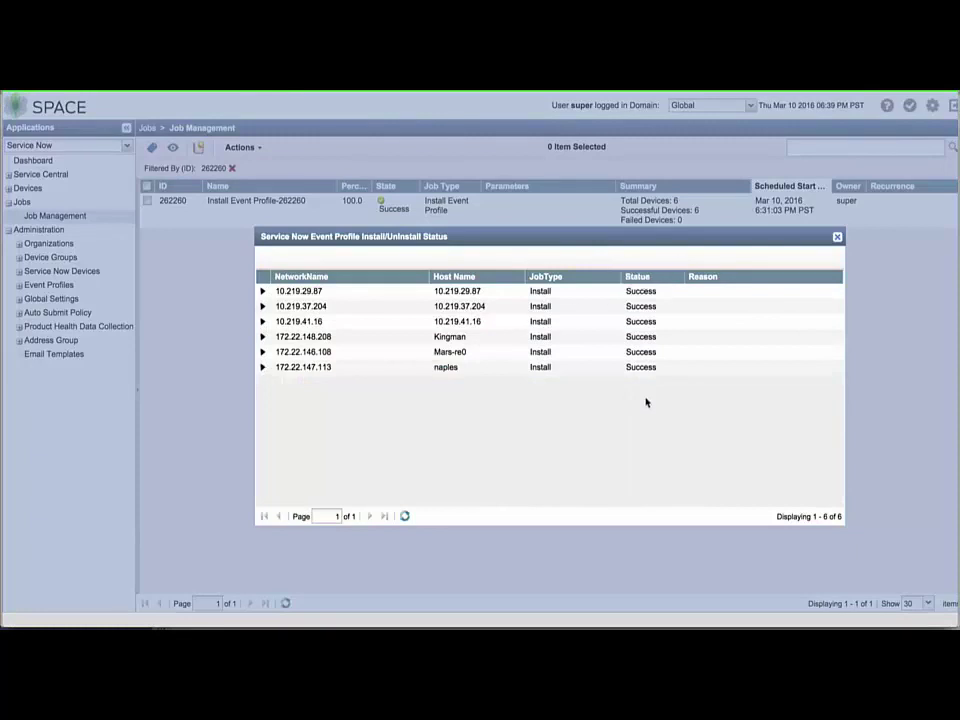
pyautogui.click(837, 237)
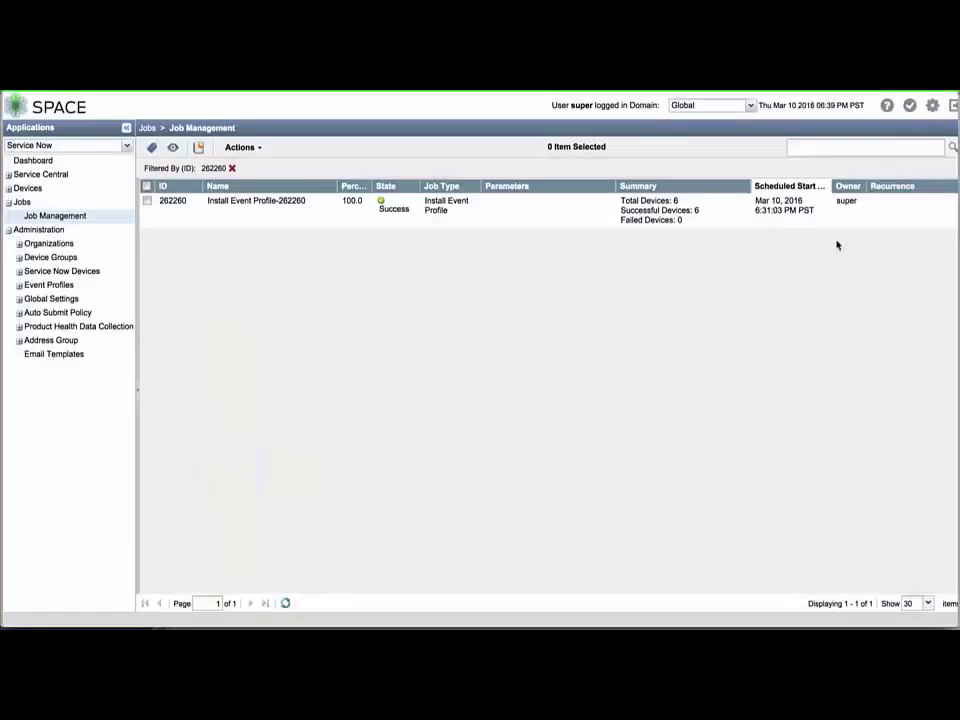
# - Fill in a new device group form with name SRX-LN and organization MYorganization
pyautogui.click(50, 257)
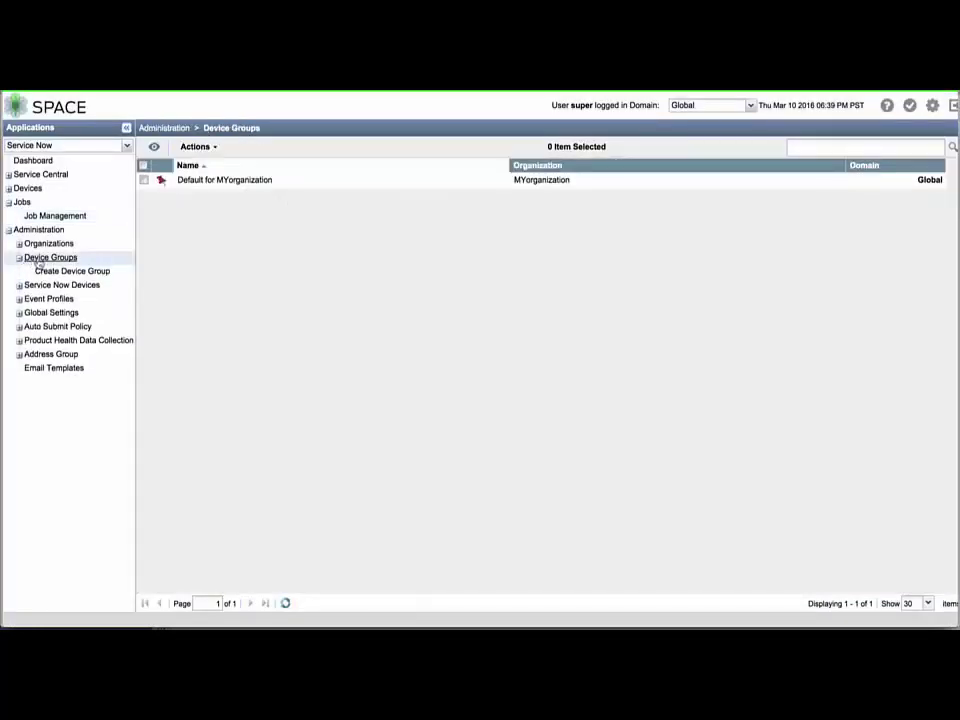
pyautogui.click(54, 273)
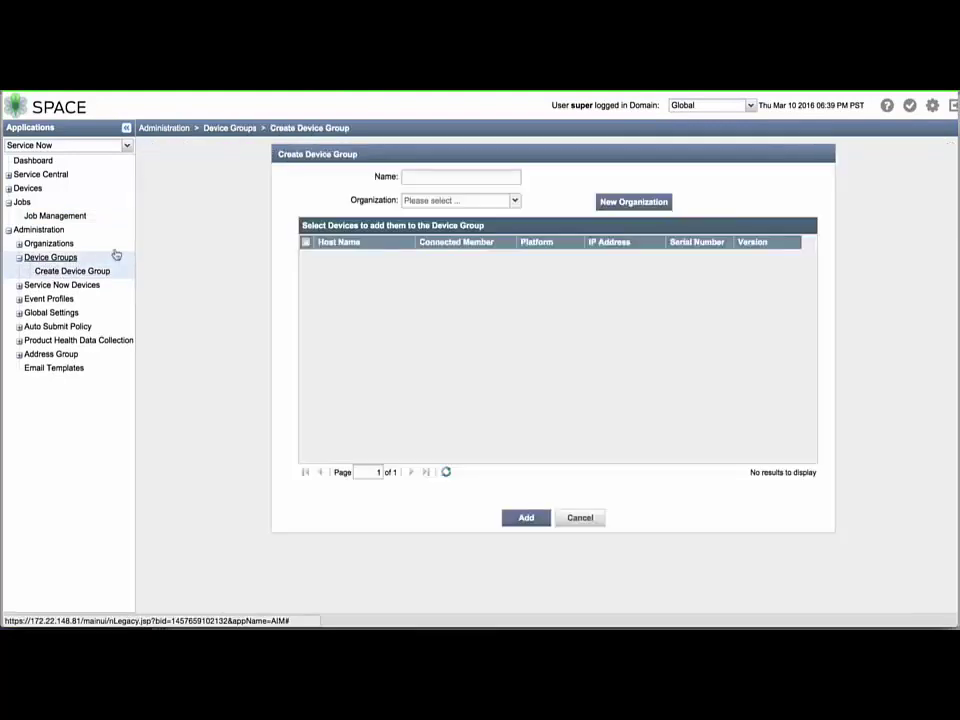
pyautogui.click(436, 176)
pyautogui.write('S')
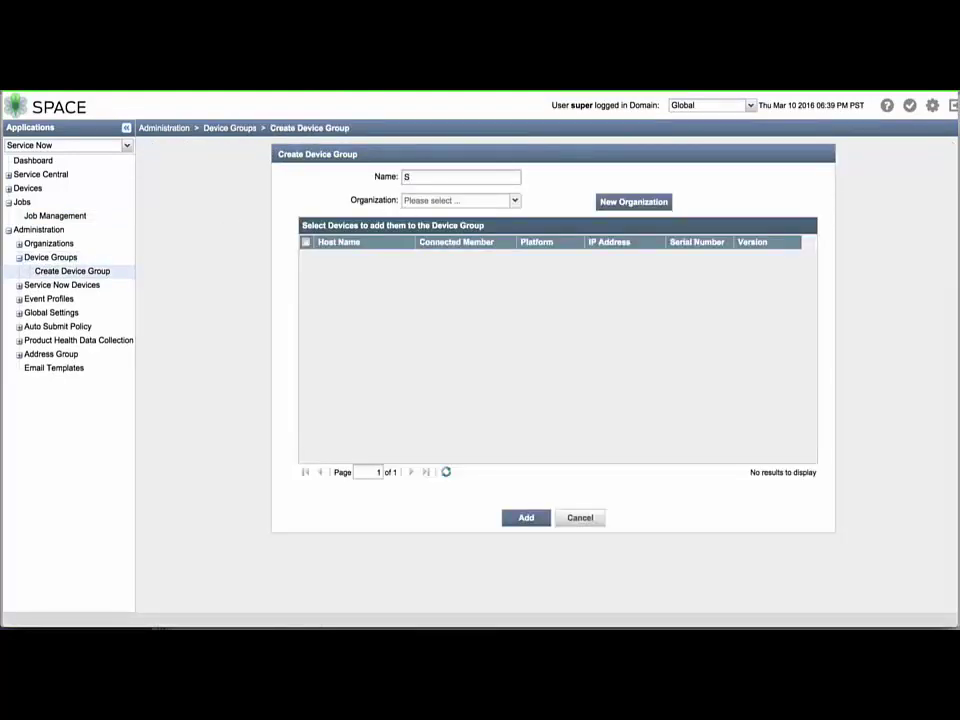
pyautogui.write('RX-LN')
pyautogui.click(515, 200)
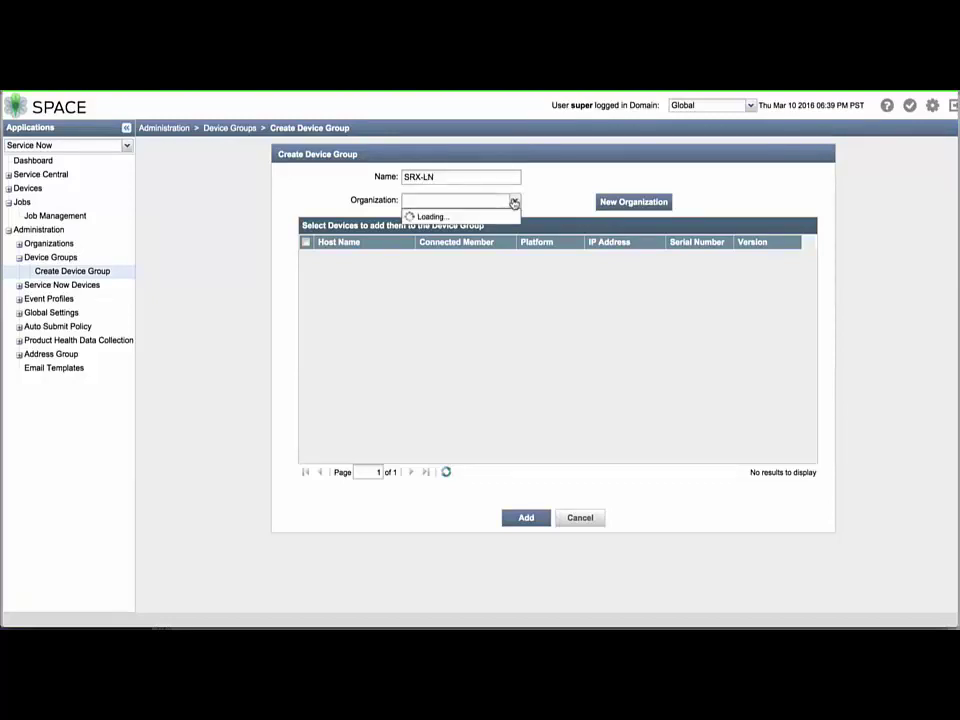
pyautogui.click(505, 214)
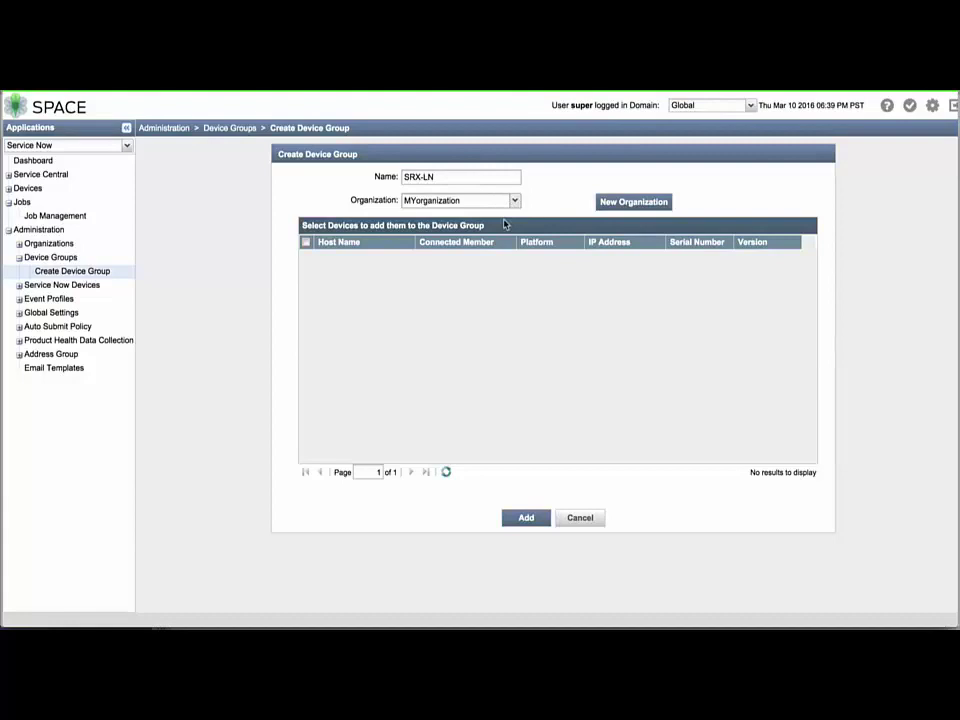
# - Add the SRX-LN group, then select the SRX240H-POE and LN2600 devices in Service Now Devices
pyautogui.click(518, 518)
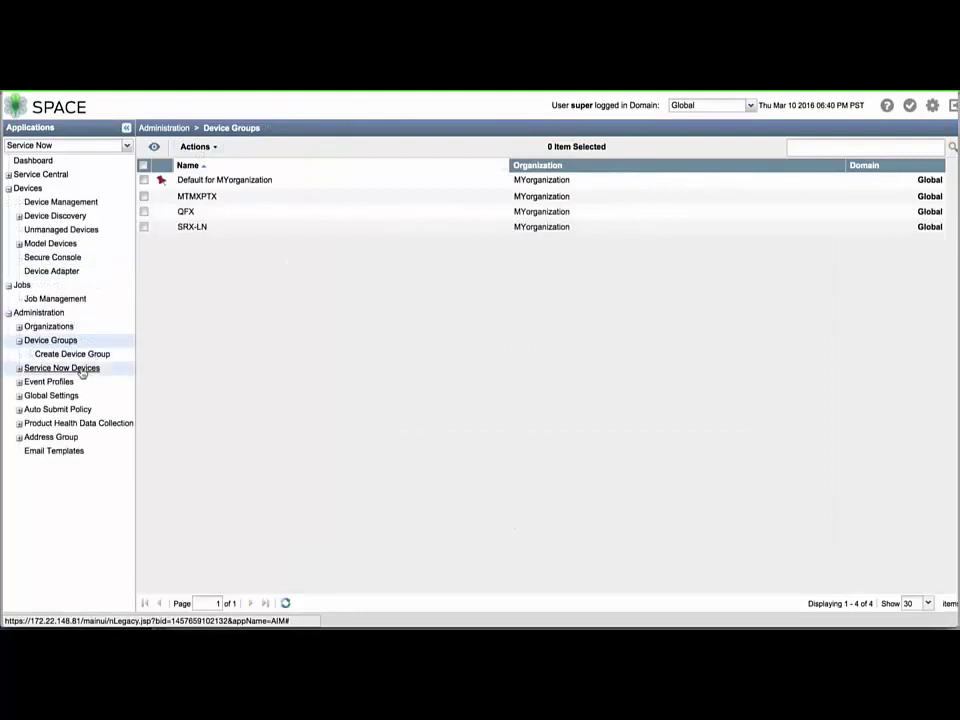
pyautogui.click(81, 370)
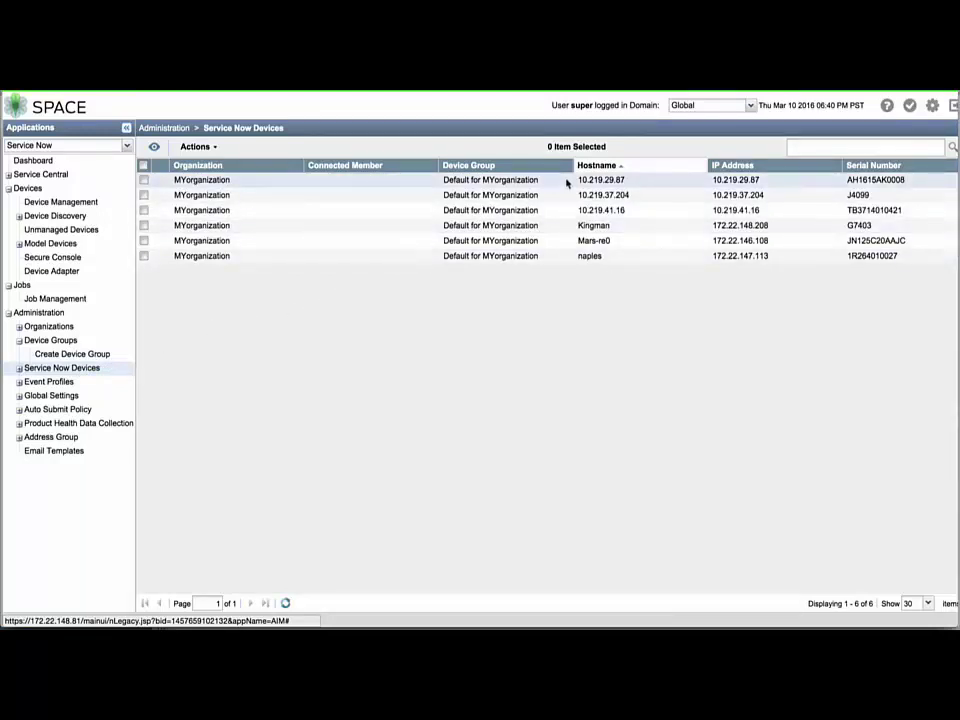
pyautogui.hscroll(10, 566, 183)
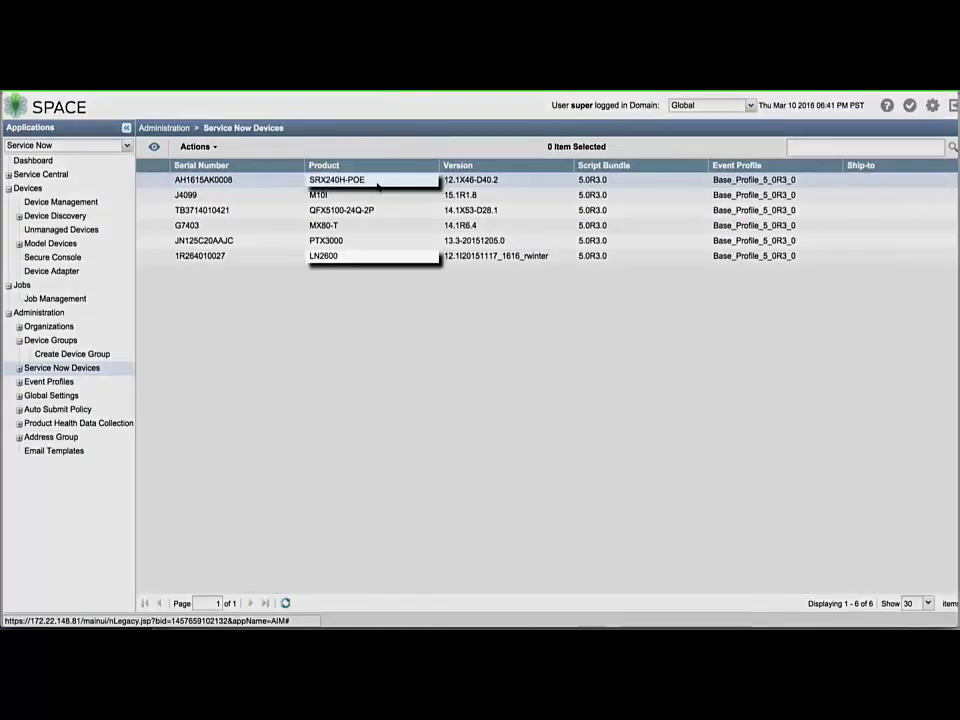
pyautogui.click(351, 184)
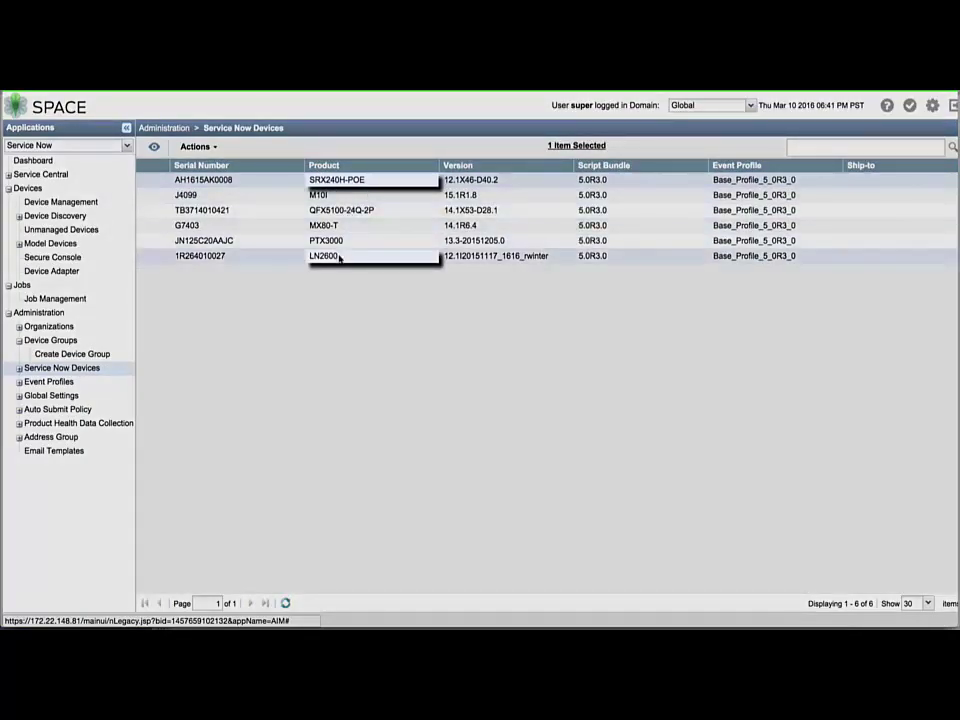
pyautogui.keyDown('ctrl'); pyautogui.click(334, 255); pyautogui.keyUp('ctrl')
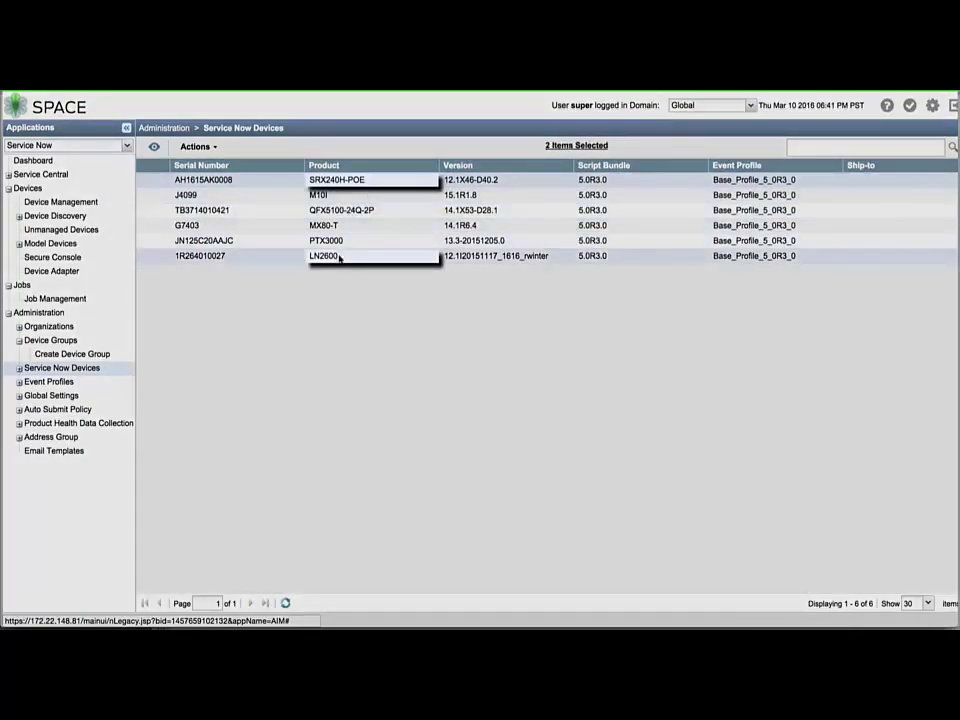
# - Associate the two selected devices with device group SRX-LN
pyautogui.click(196, 146)
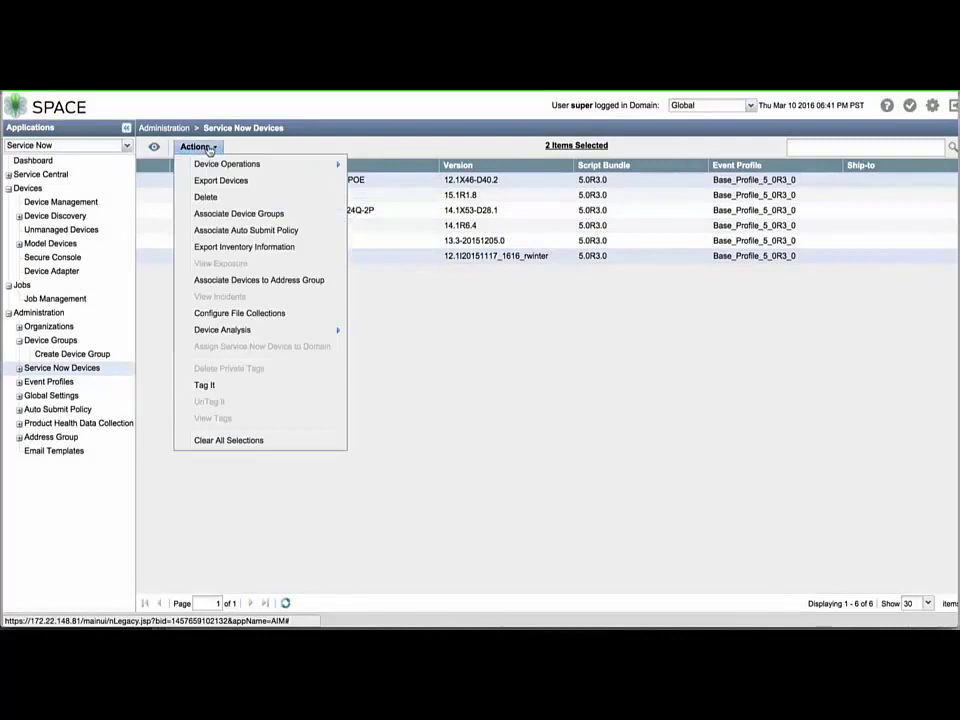
pyautogui.click(214, 215)
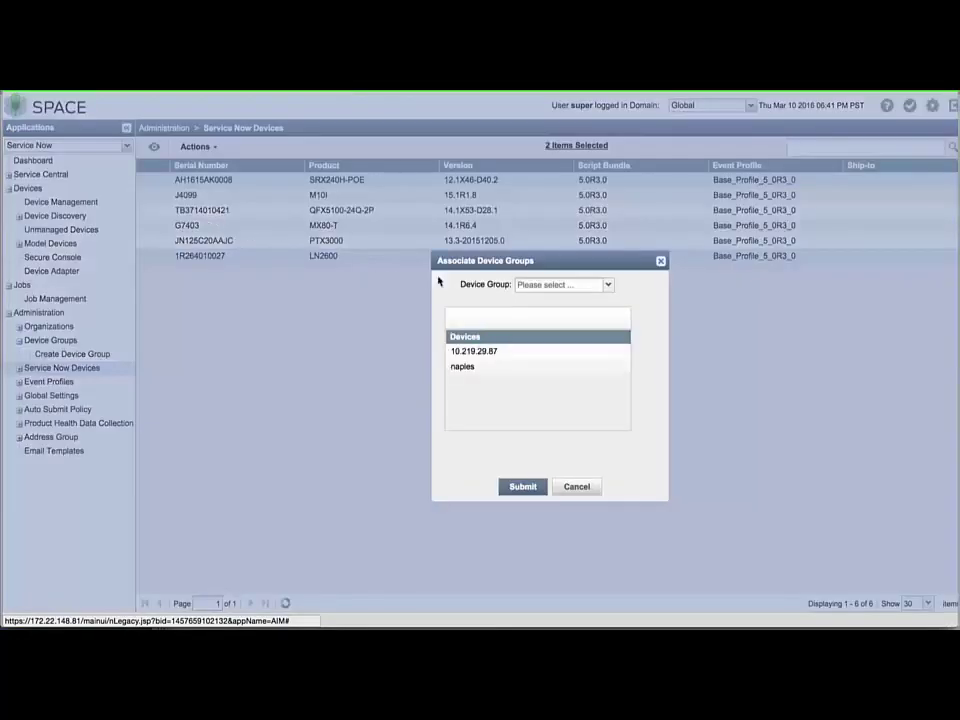
pyautogui.click(523, 288)
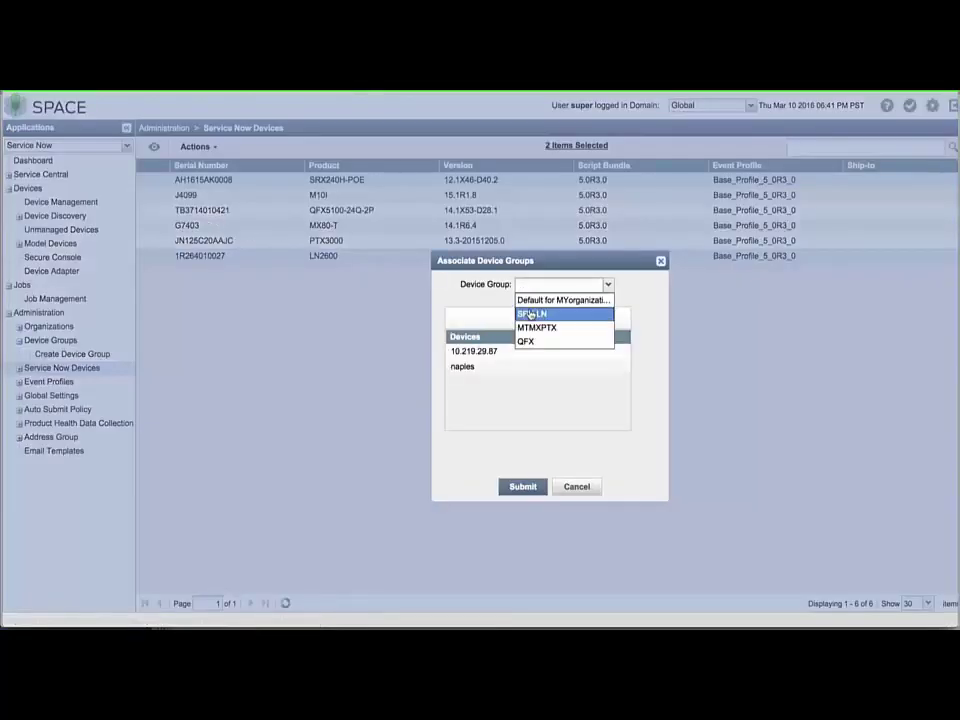
pyautogui.click(530, 314)
pyautogui.click(522, 487)
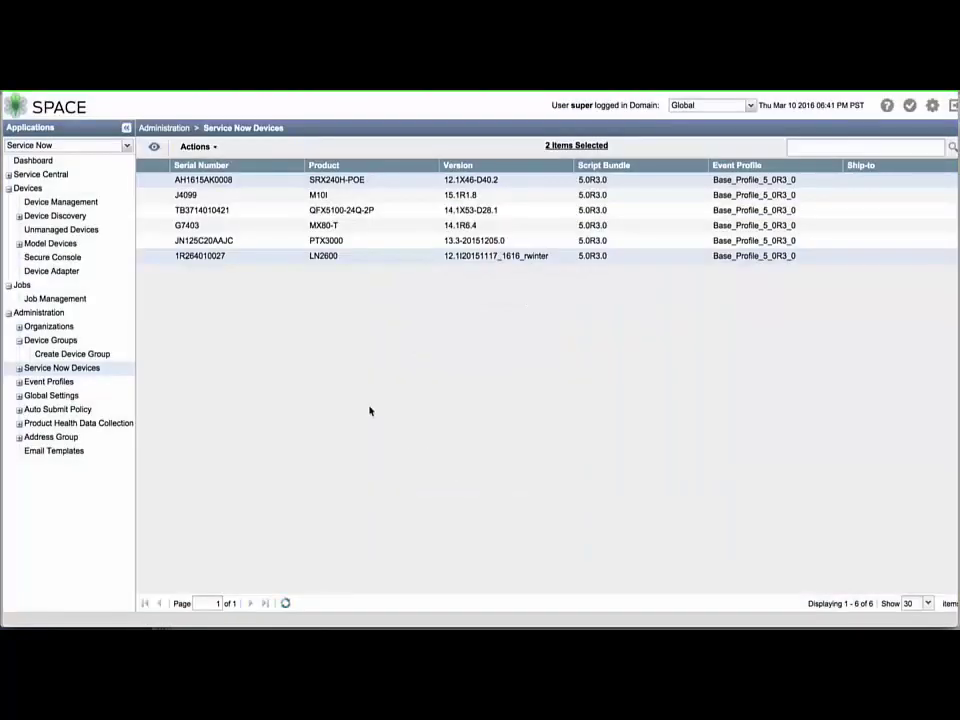
pyautogui.click(197, 147)
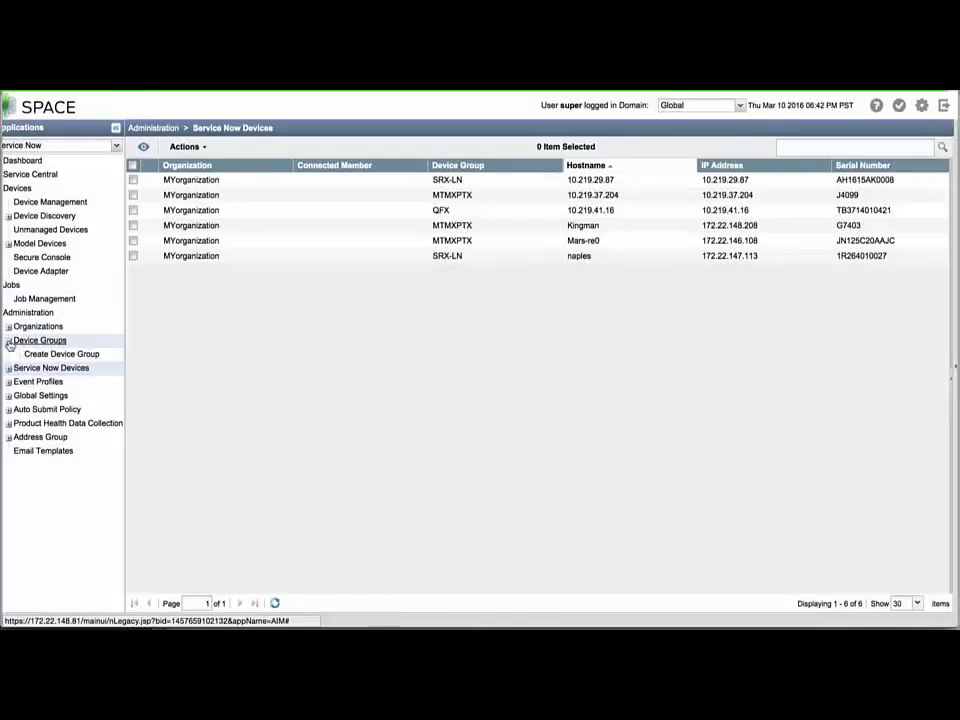
pyautogui.click(8, 341)
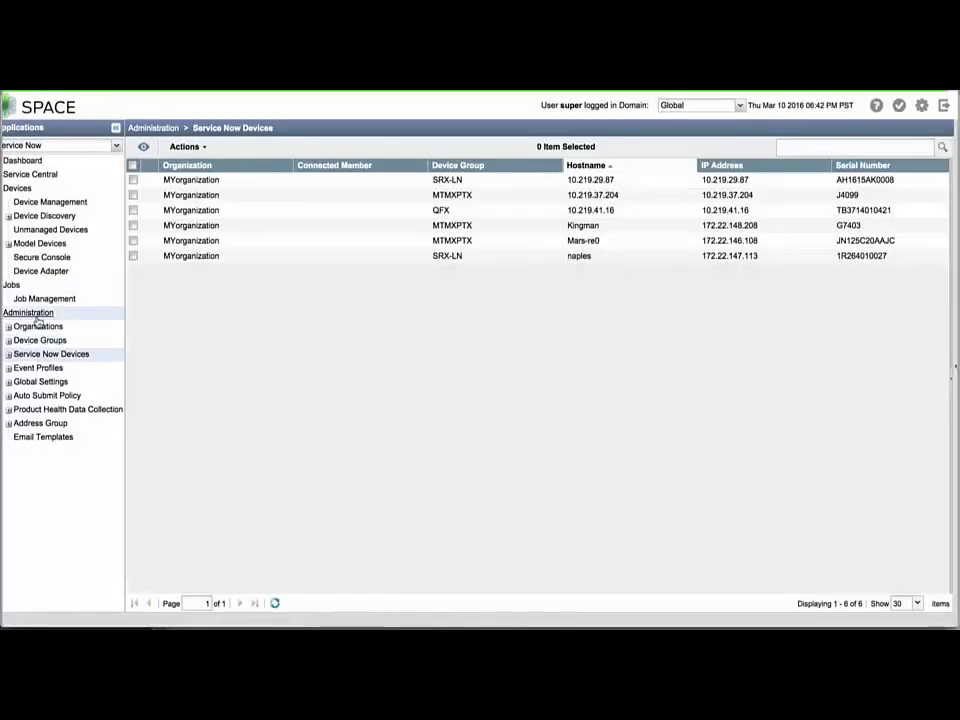
# - Clone Base_Profile_5_0R3_0 into a new event profile and return to the profiles list
pyautogui.click(8, 189)
pyautogui.click(47, 285)
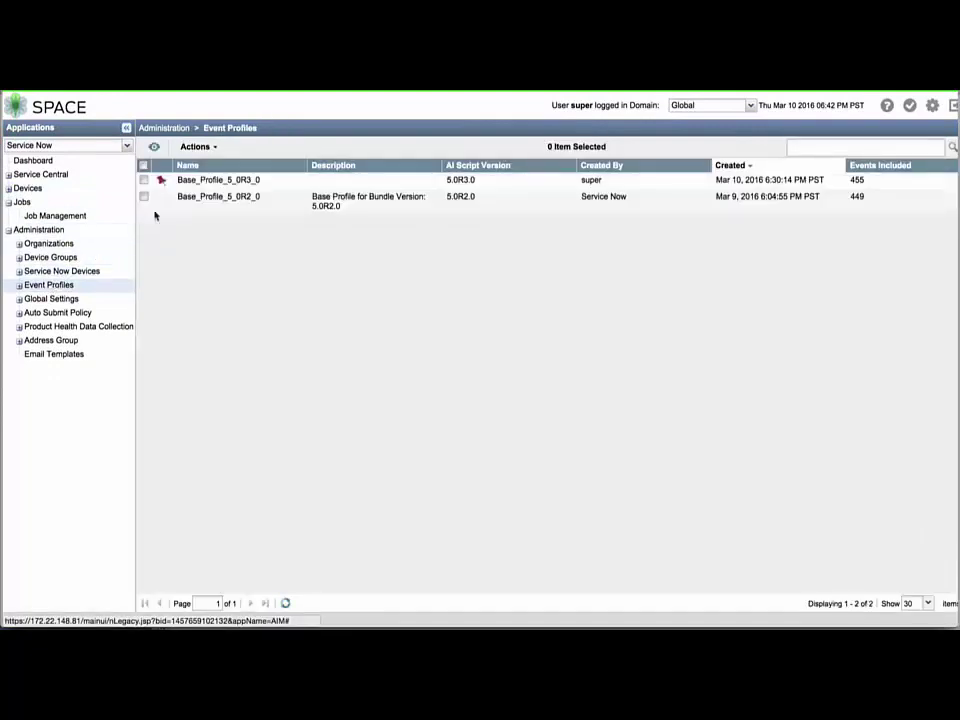
pyautogui.click(143, 180)
pyautogui.click(204, 148)
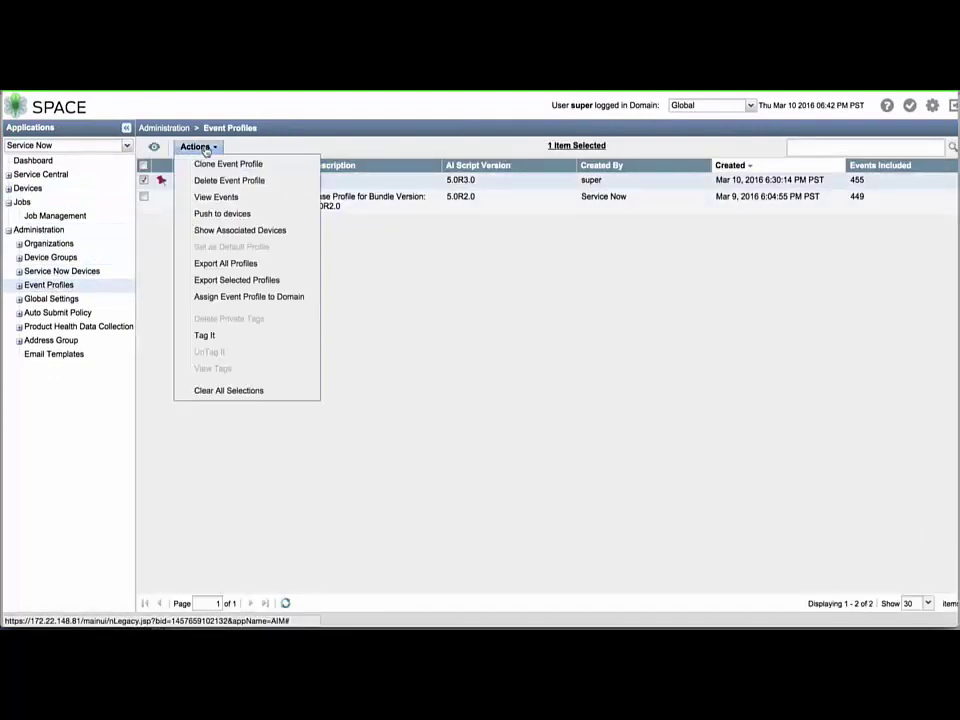
pyautogui.click(207, 165)
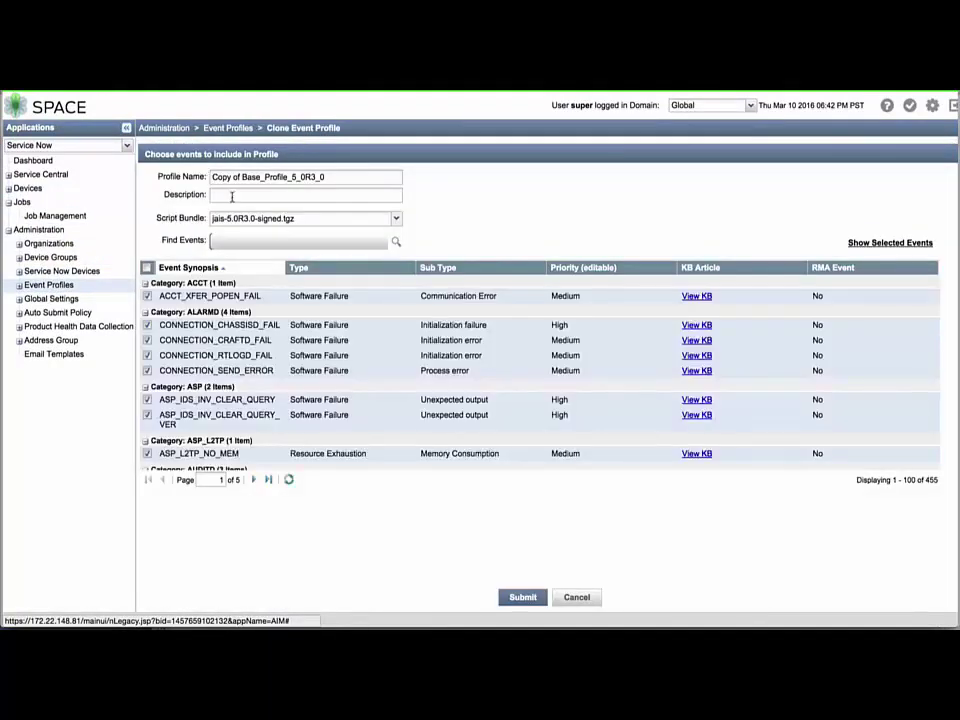
pyautogui.click(147, 268)
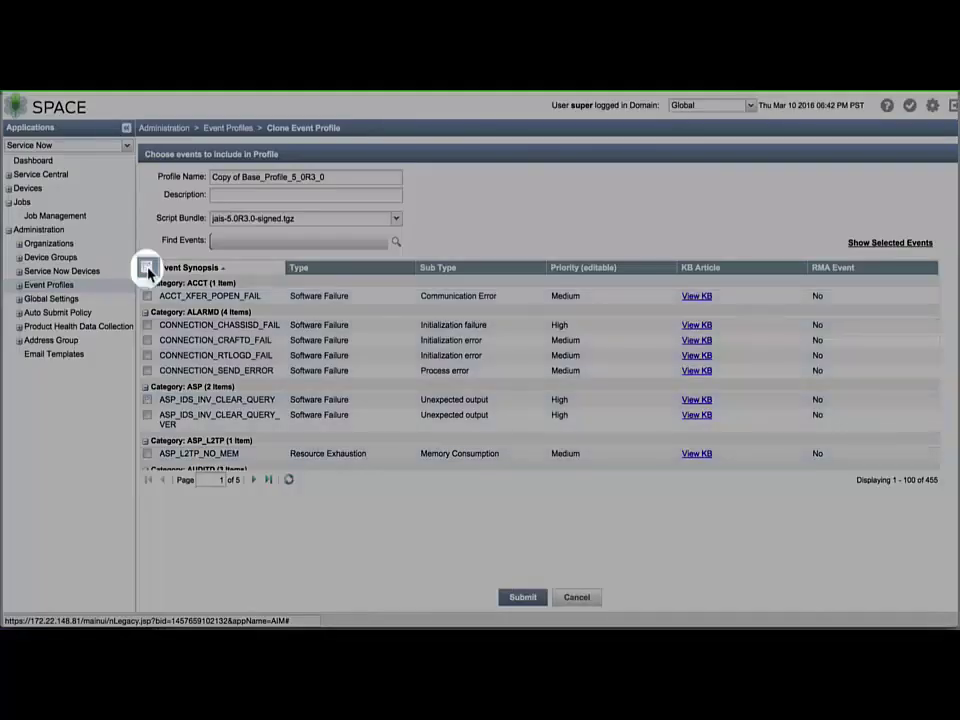
pyautogui.click(510, 598)
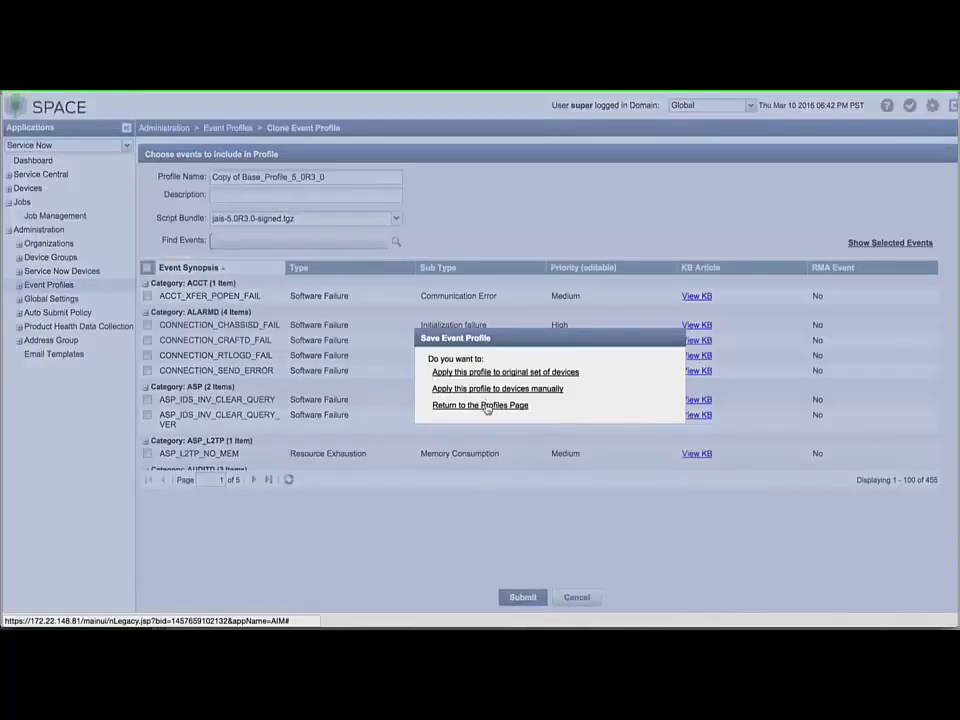
pyautogui.click(487, 406)
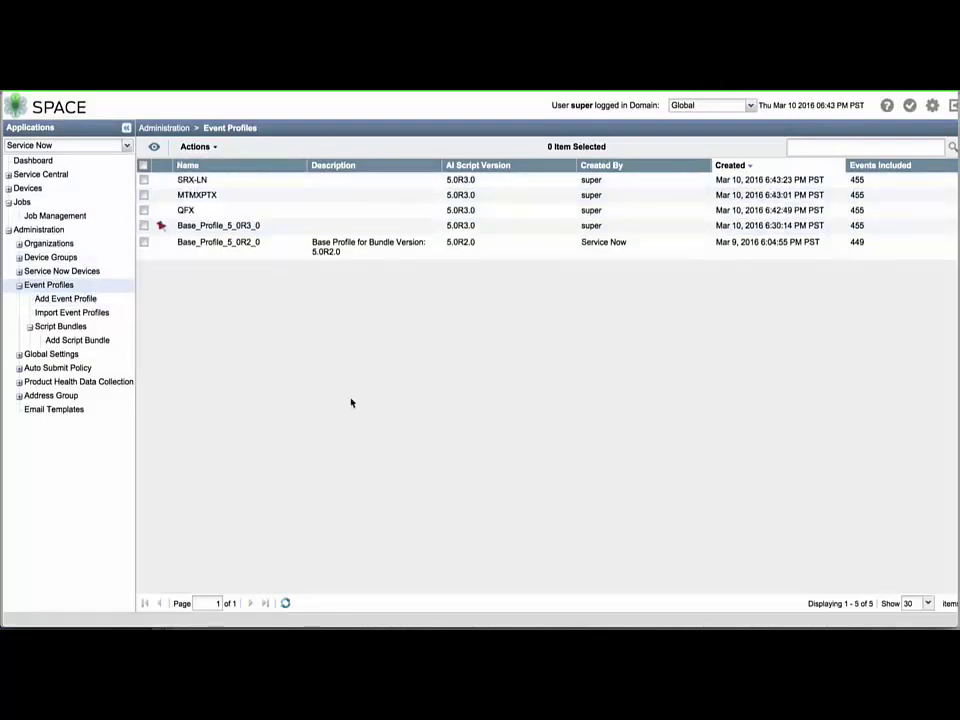
# - Push the SRX-LN event profile to naples and 10.219.29.87 and open the resulting install job
pyautogui.click(212, 182)
pyautogui.click(206, 148)
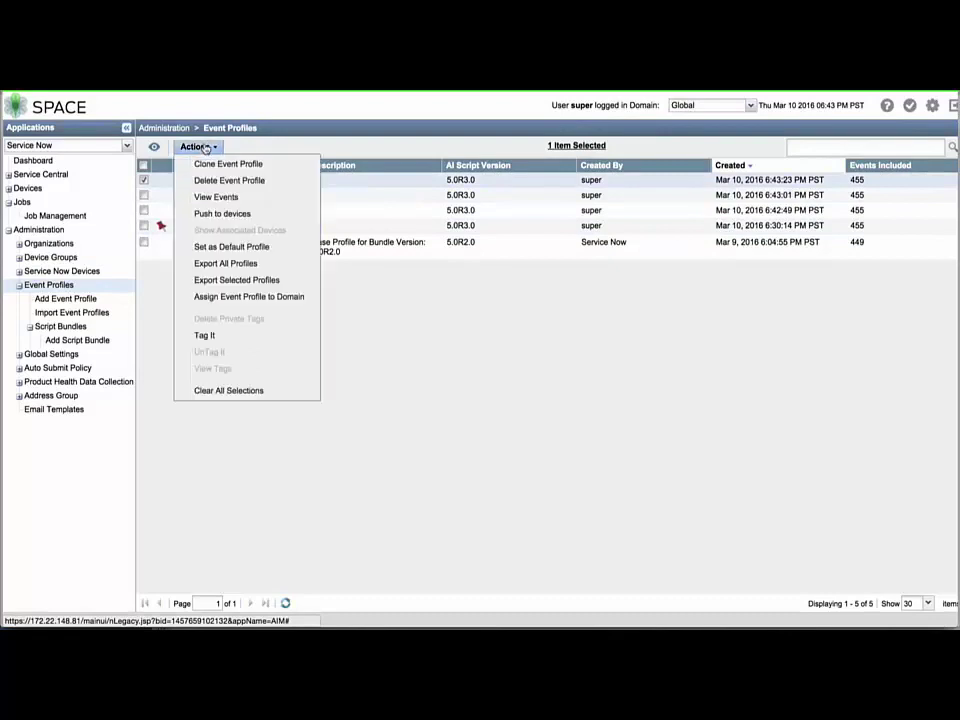
pyautogui.click(214, 213)
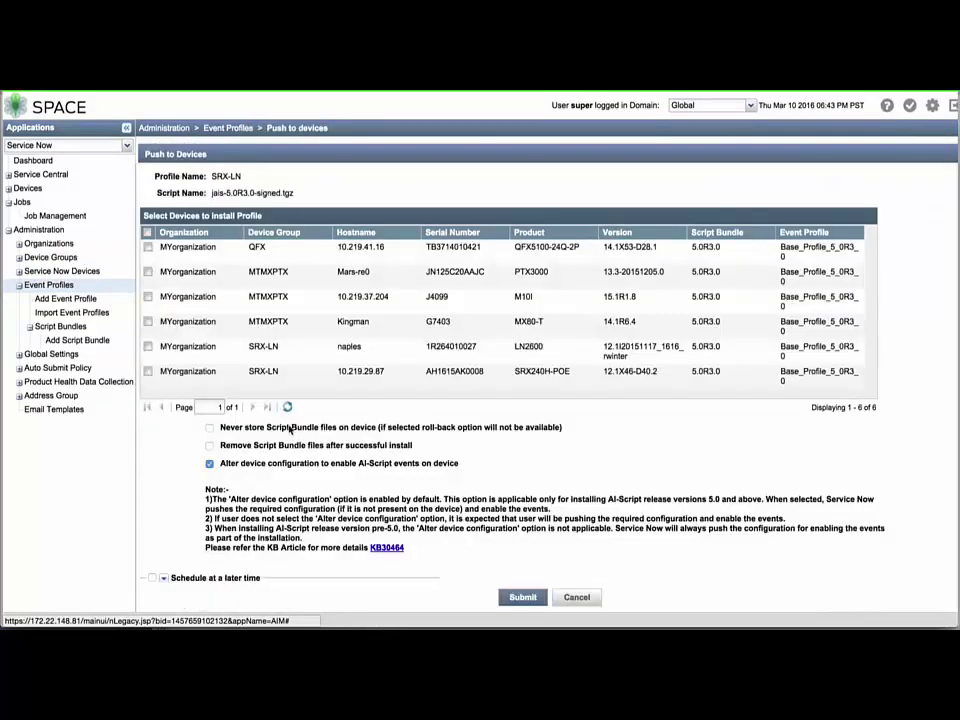
pyautogui.click(148, 346)
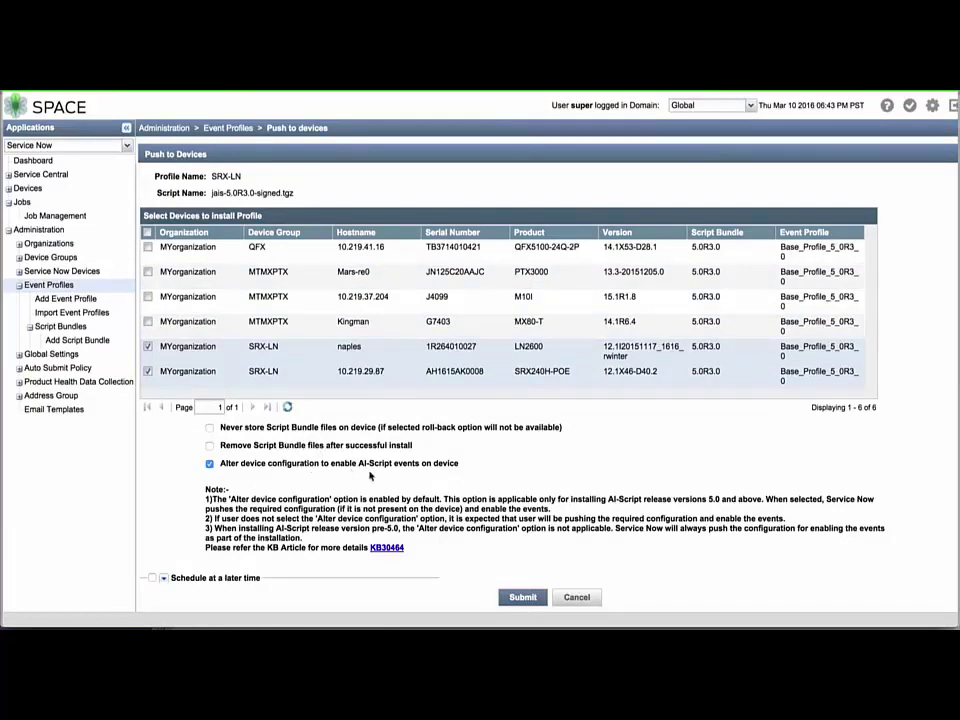
pyautogui.click(521, 597)
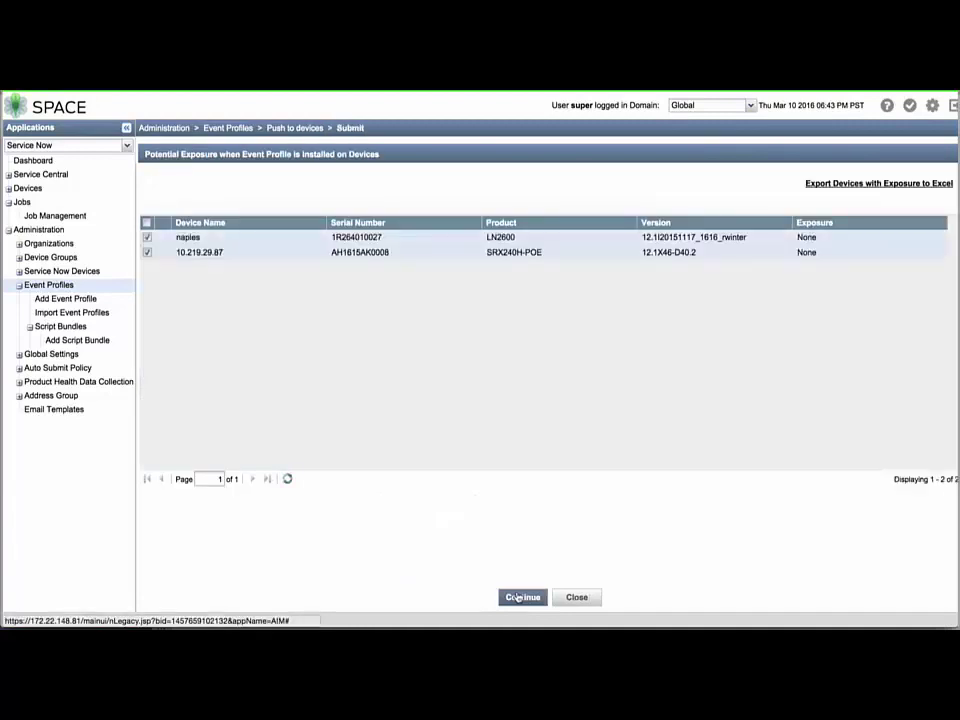
pyautogui.click(517, 597)
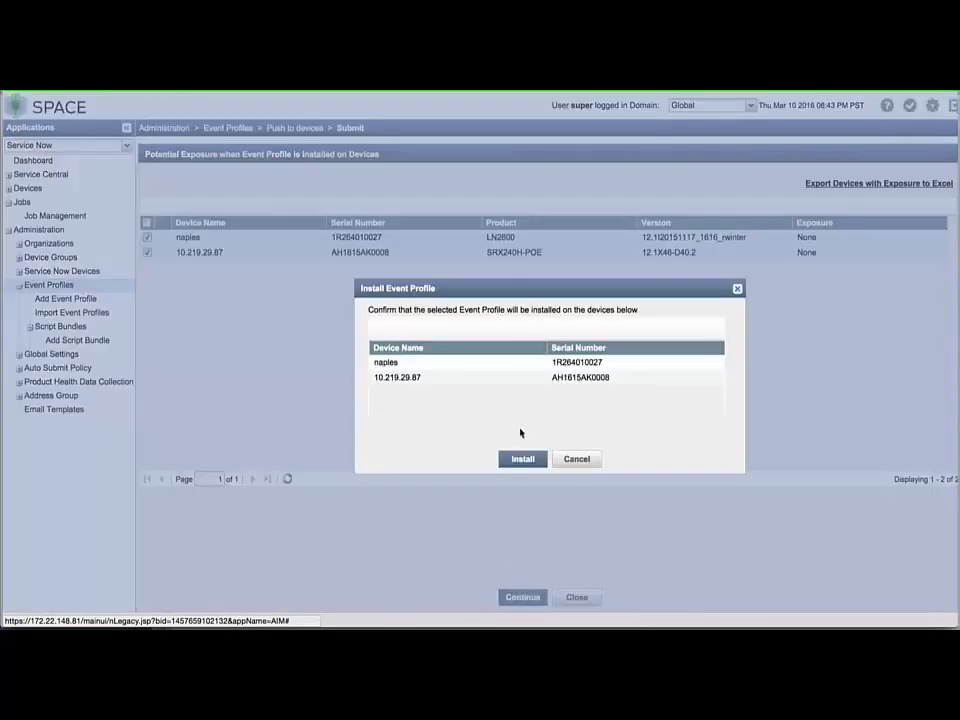
pyautogui.click(523, 460)
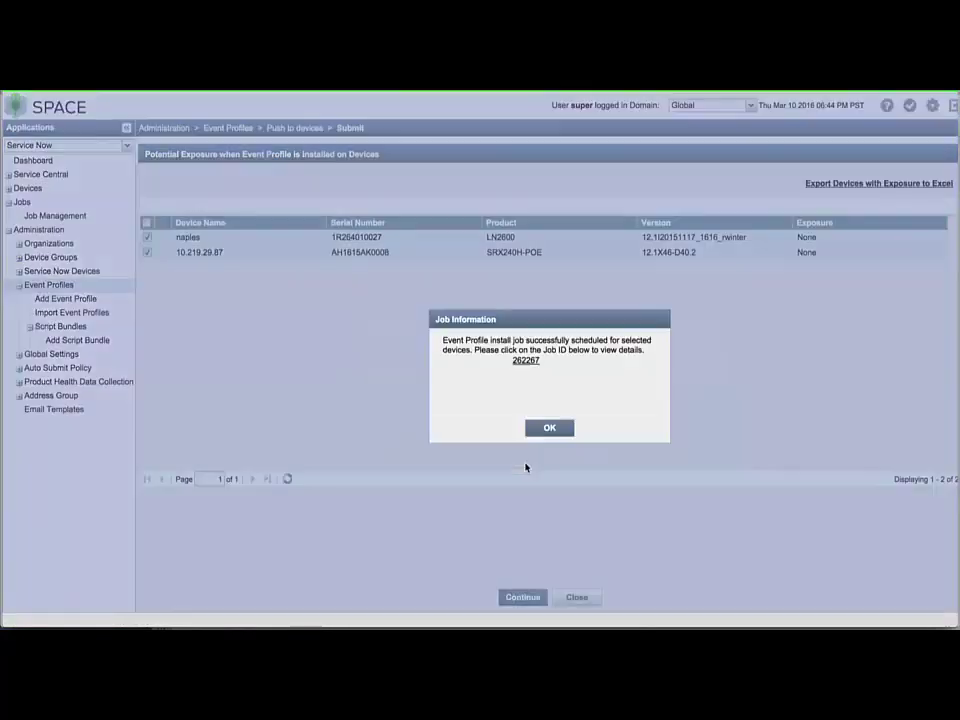
pyautogui.click(533, 364)
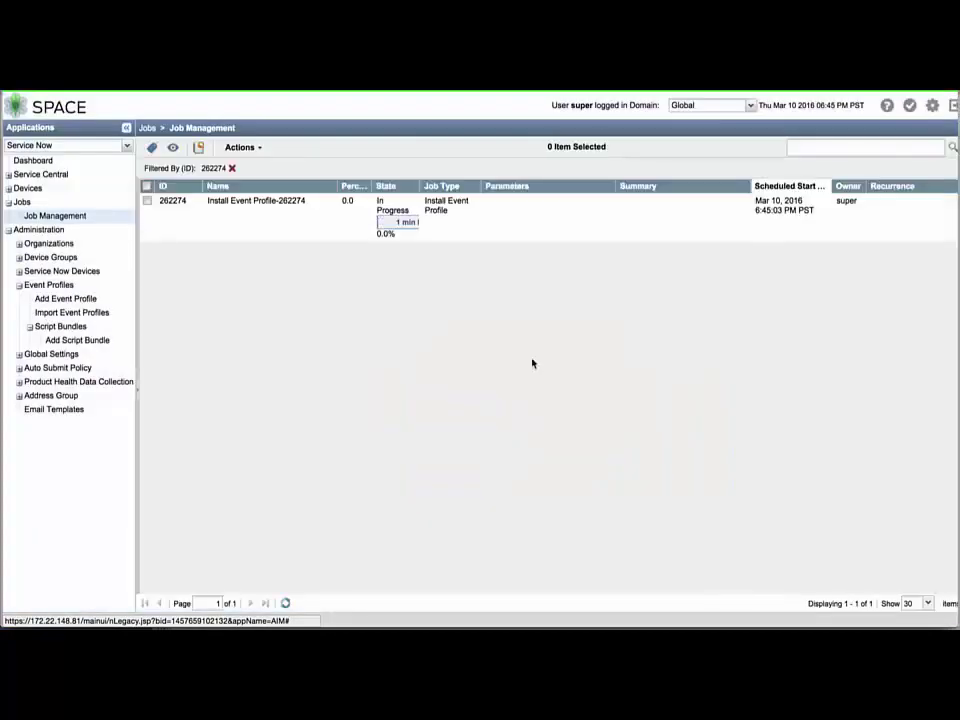
# - Check the install job's per-device status, expanding the 10.219.41.16 steps
pyautogui.doubleClick(487, 206)
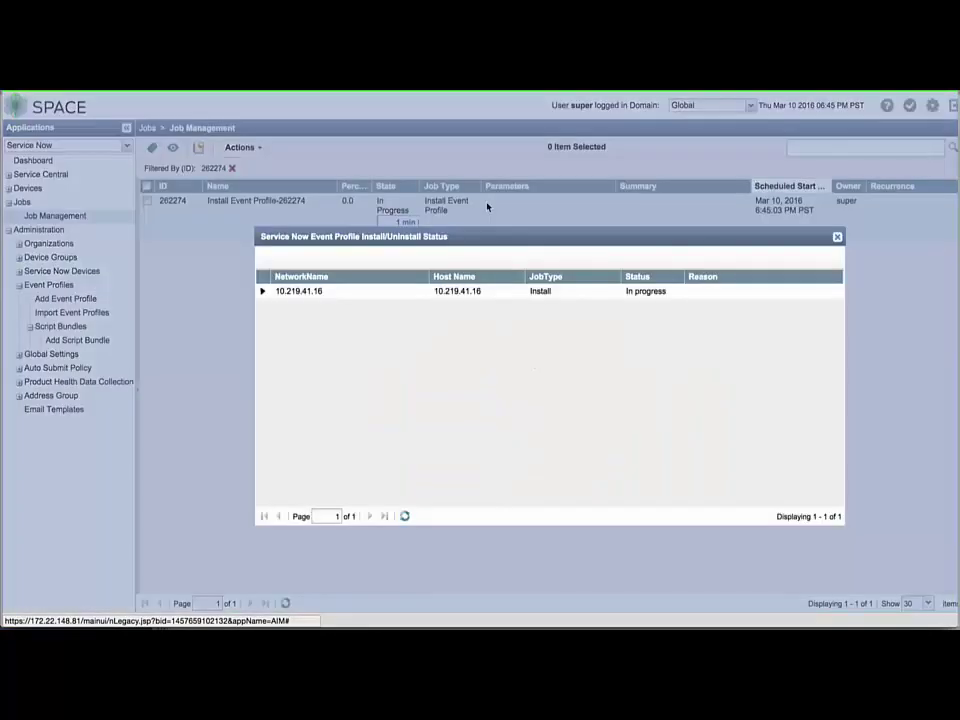
pyautogui.click(262, 291)
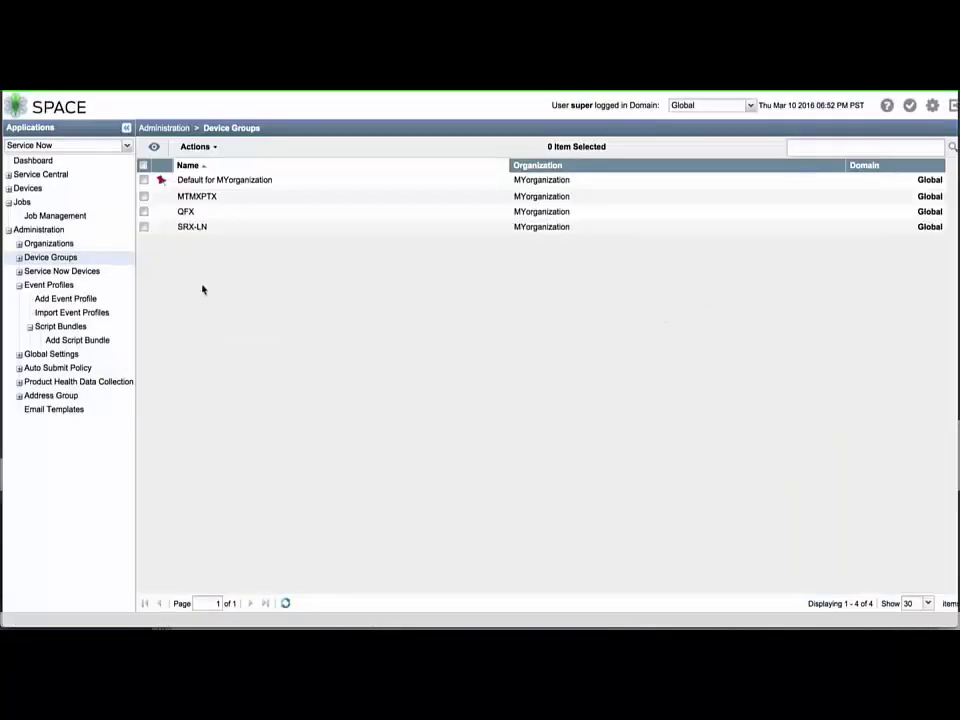
# - Create the EMEA address group
pyautogui.click(19, 397)
pyautogui.click(40, 409)
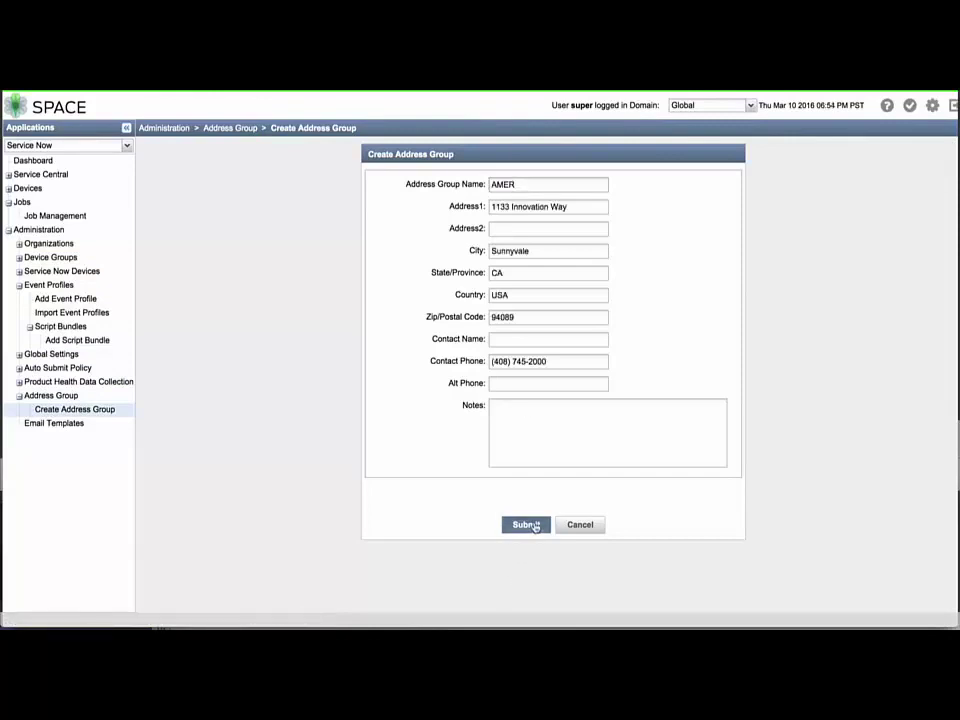
pyautogui.click(535, 525)
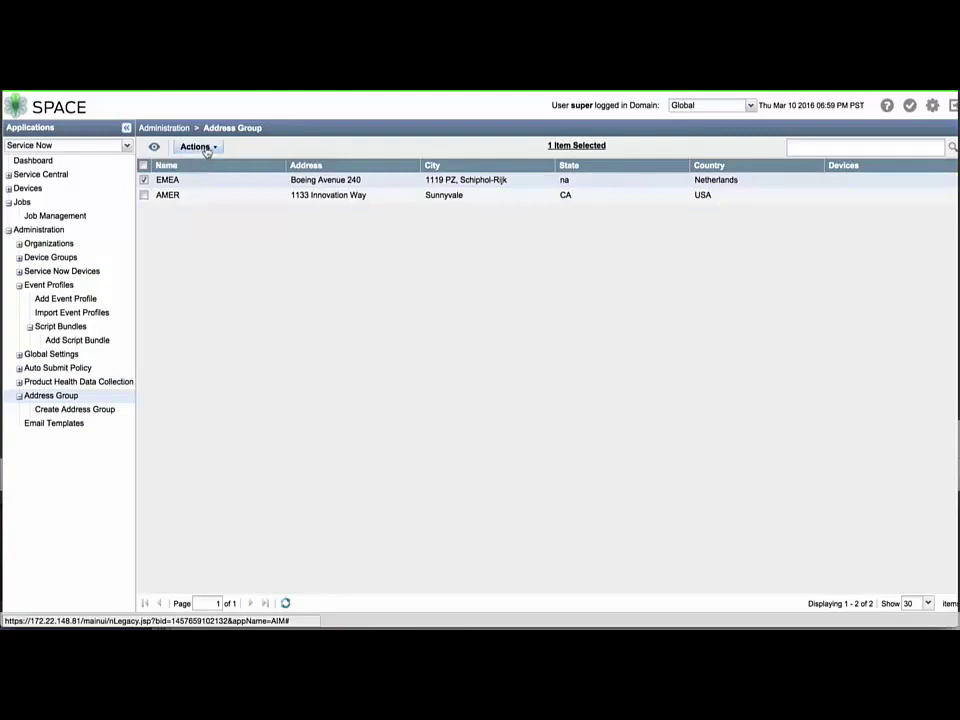
# - Associate naples, Kingman and Mars-re0 with EMEA for both location and ship-to
pyautogui.click(196, 146)
pyautogui.click(210, 198)
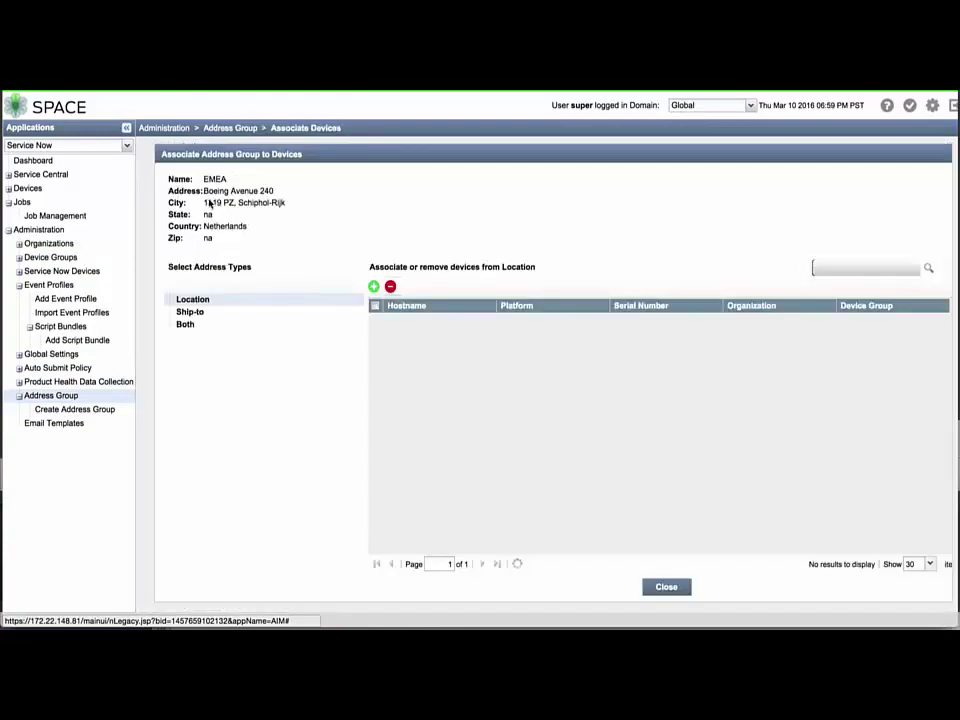
pyautogui.click(216, 326)
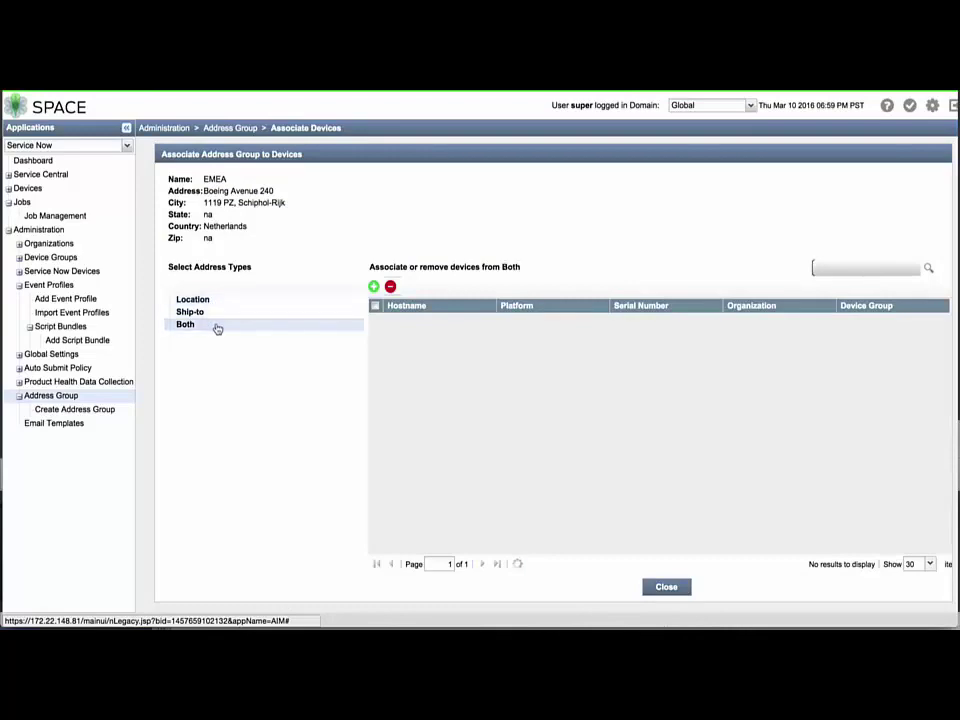
pyautogui.click(374, 287)
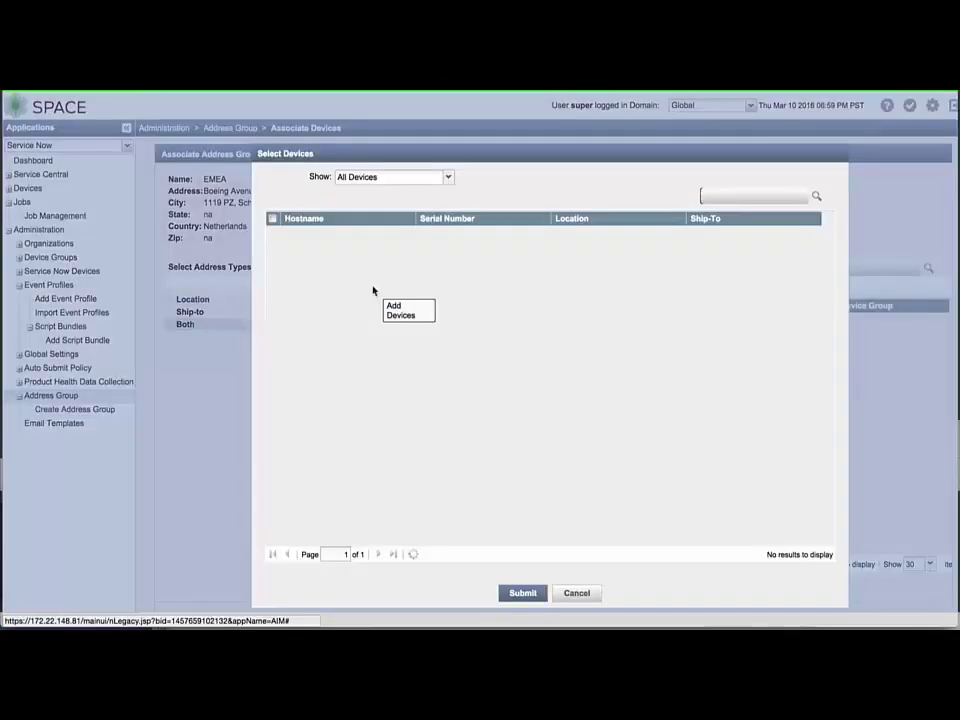
pyautogui.click(340, 236)
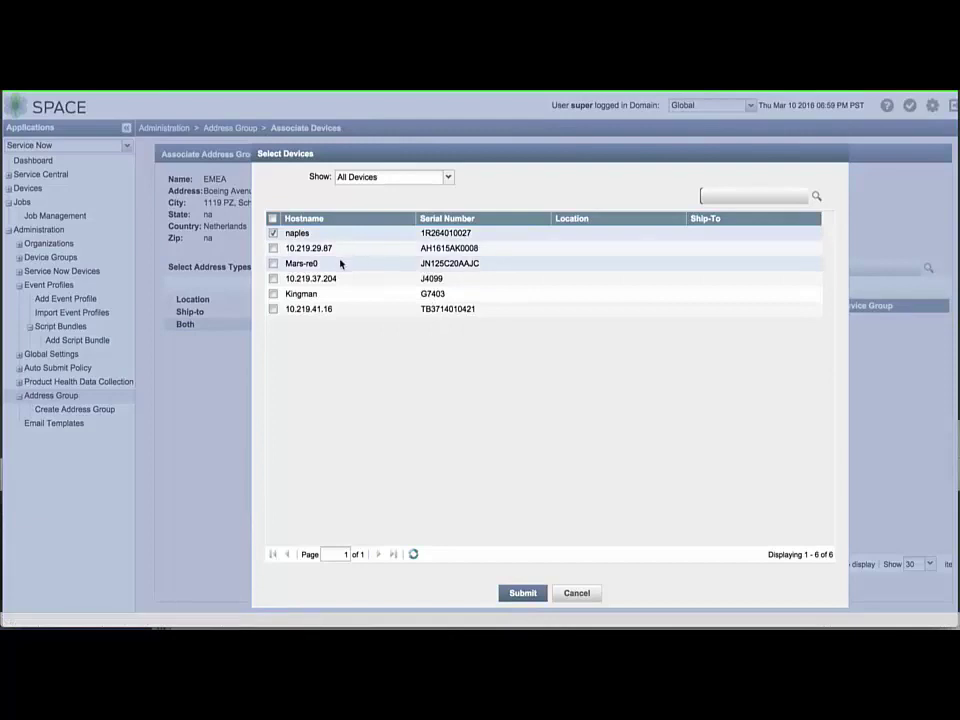
pyautogui.click(338, 296)
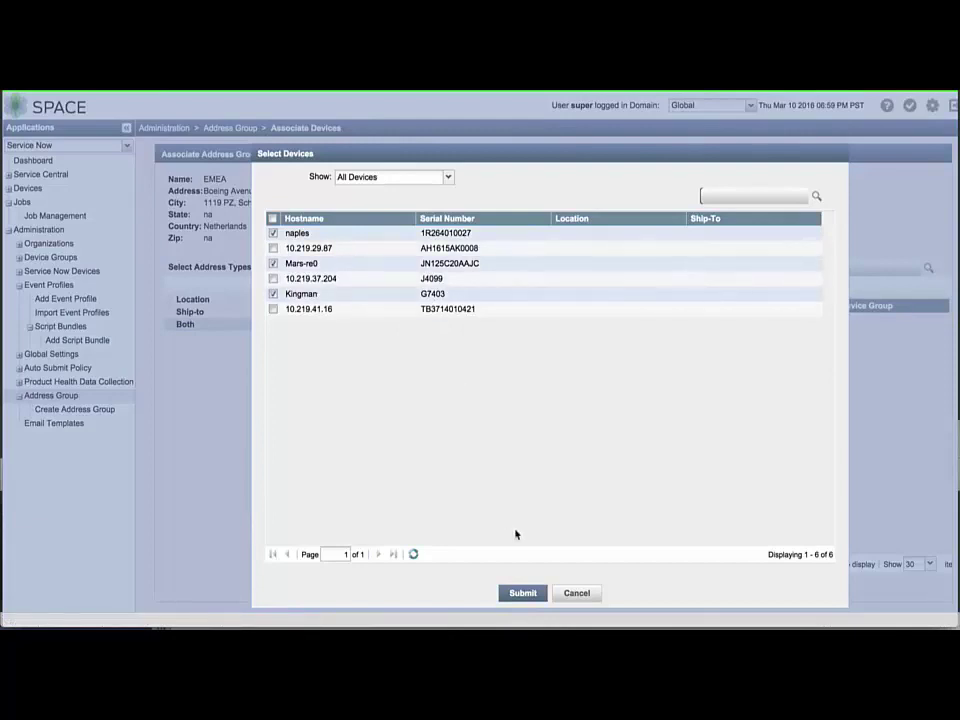
pyautogui.click(522, 593)
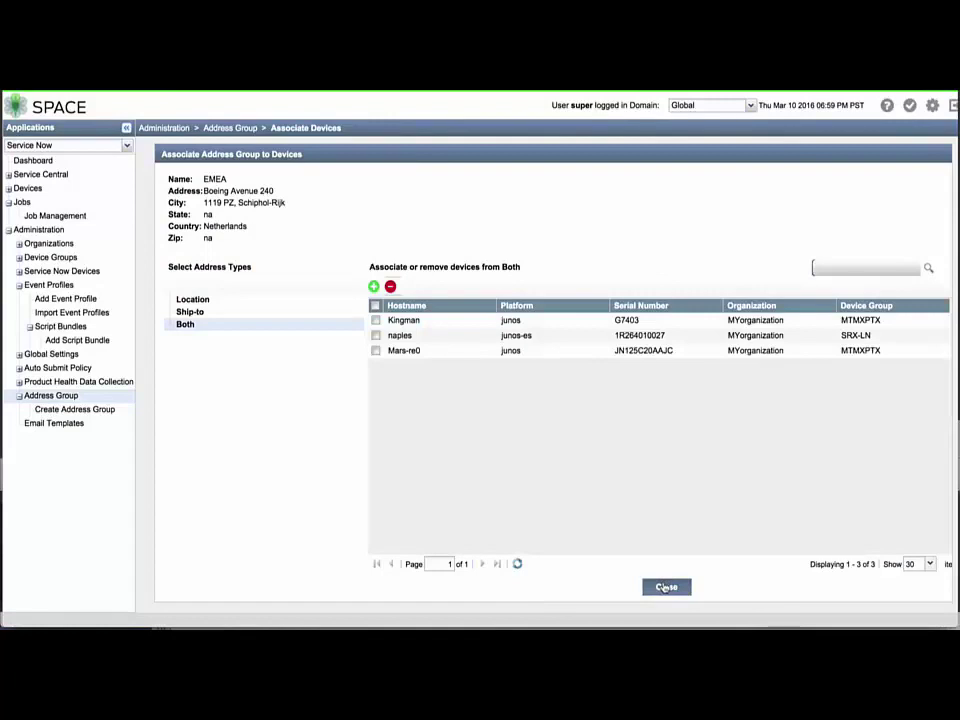
pyautogui.click(665, 588)
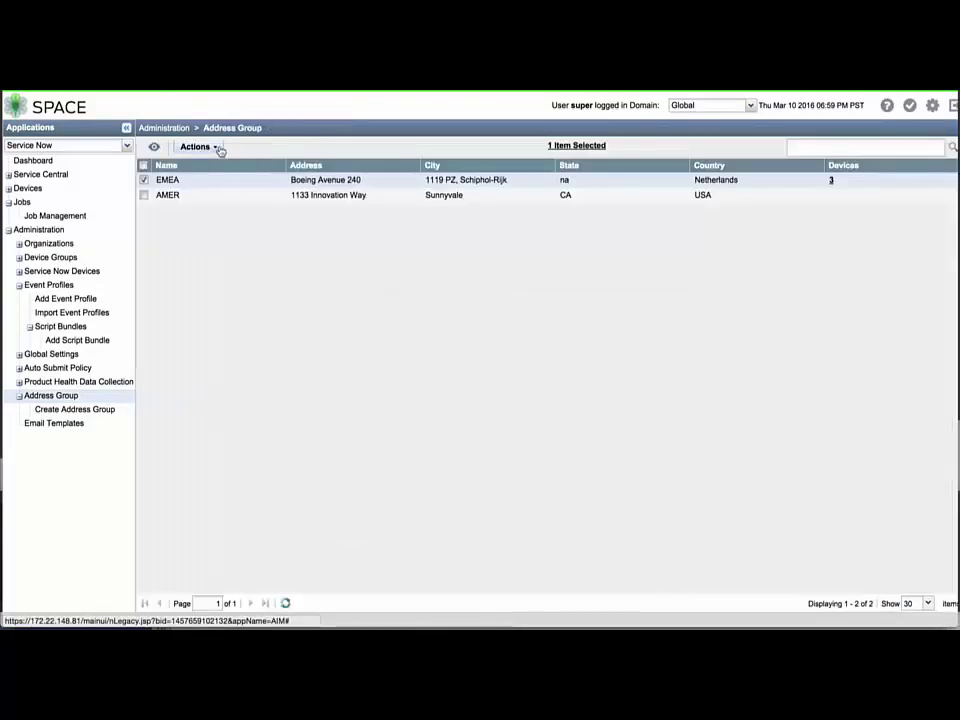
# - Associate 10.219.29.87, 10.219.37.204 and 10.219.41.16 with the AMER address group for Both
pyautogui.click(145, 181)
pyautogui.click(145, 196)
pyautogui.click(196, 147)
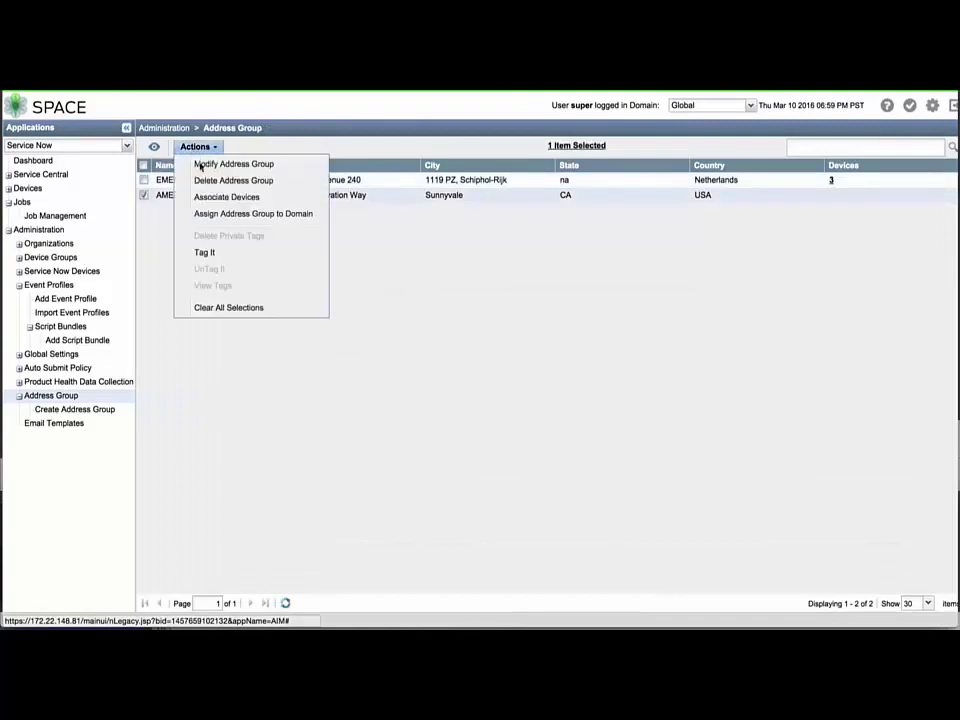
pyautogui.click(213, 198)
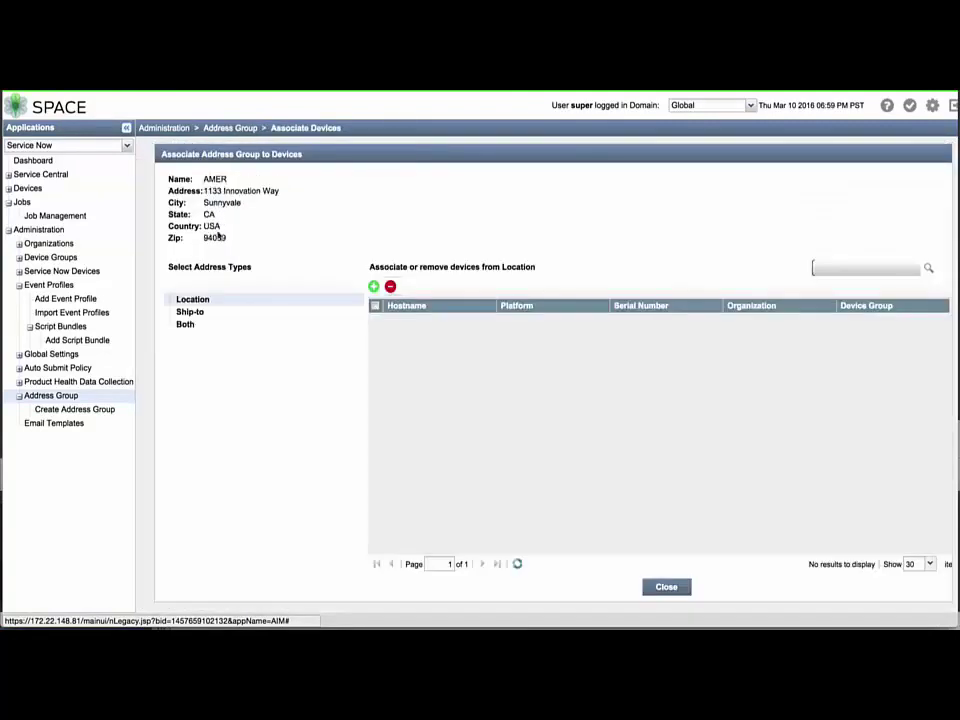
pyautogui.click(200, 326)
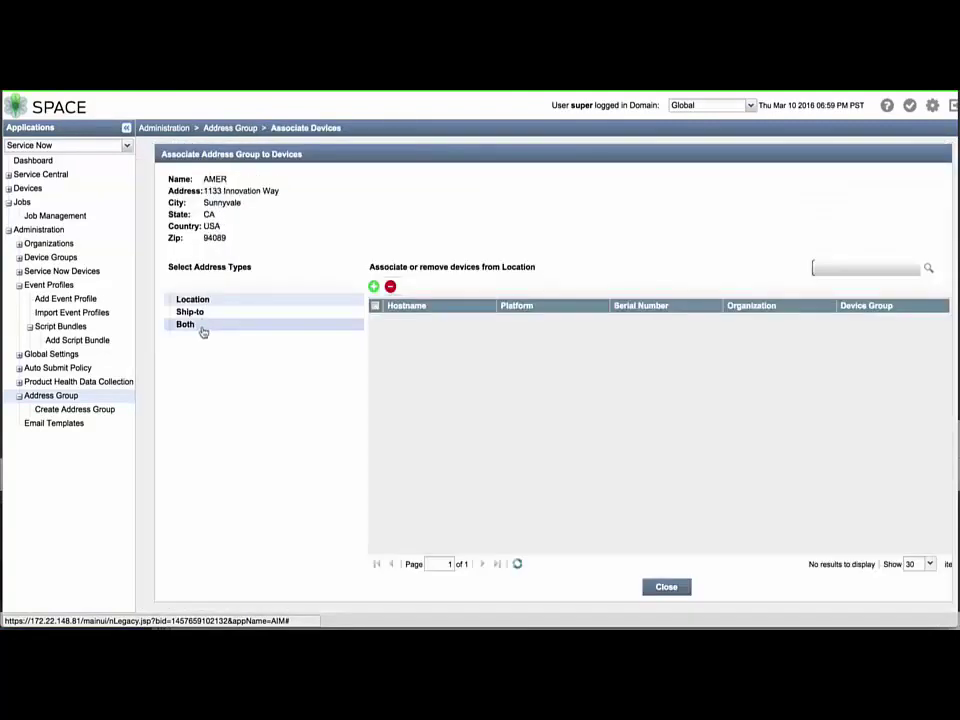
pyautogui.click(375, 288)
pyautogui.click(327, 249)
pyautogui.click(330, 280)
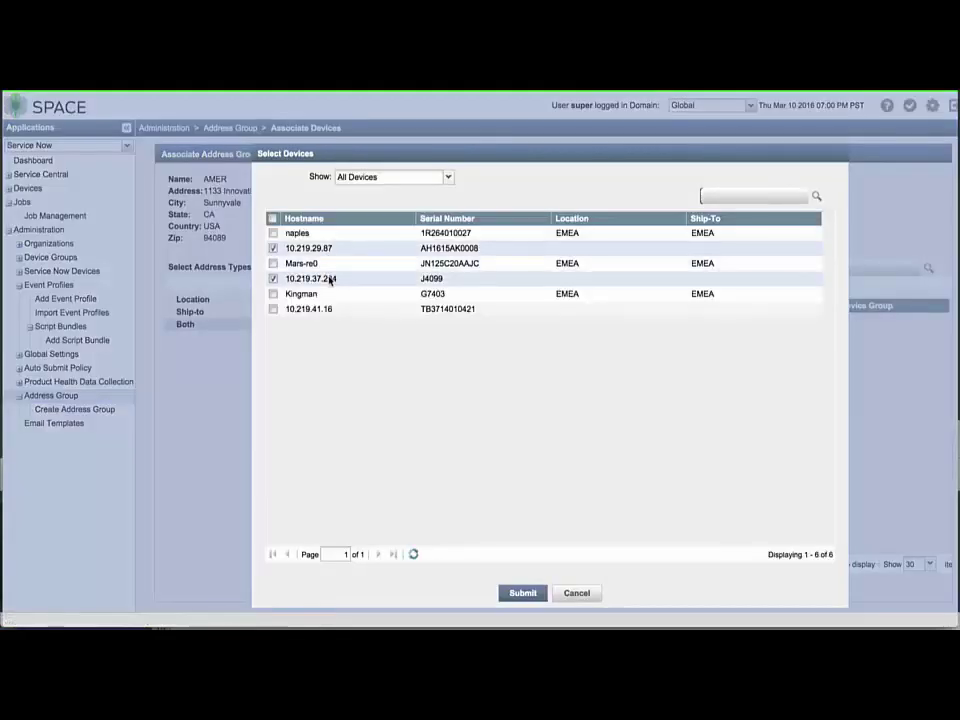
pyautogui.click(536, 590)
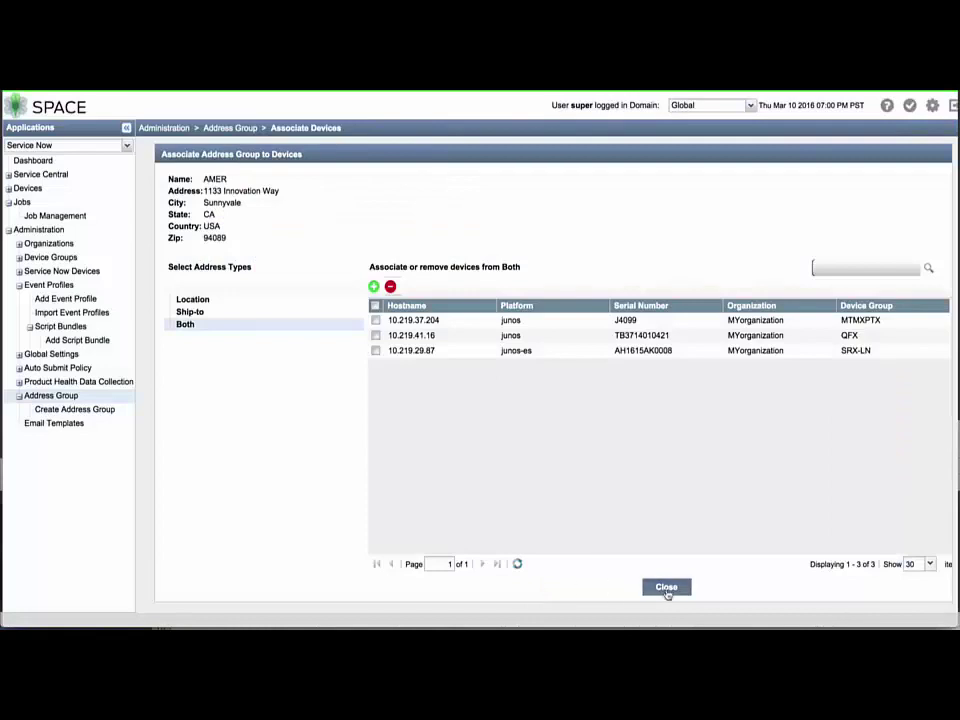
pyautogui.click(670, 592)
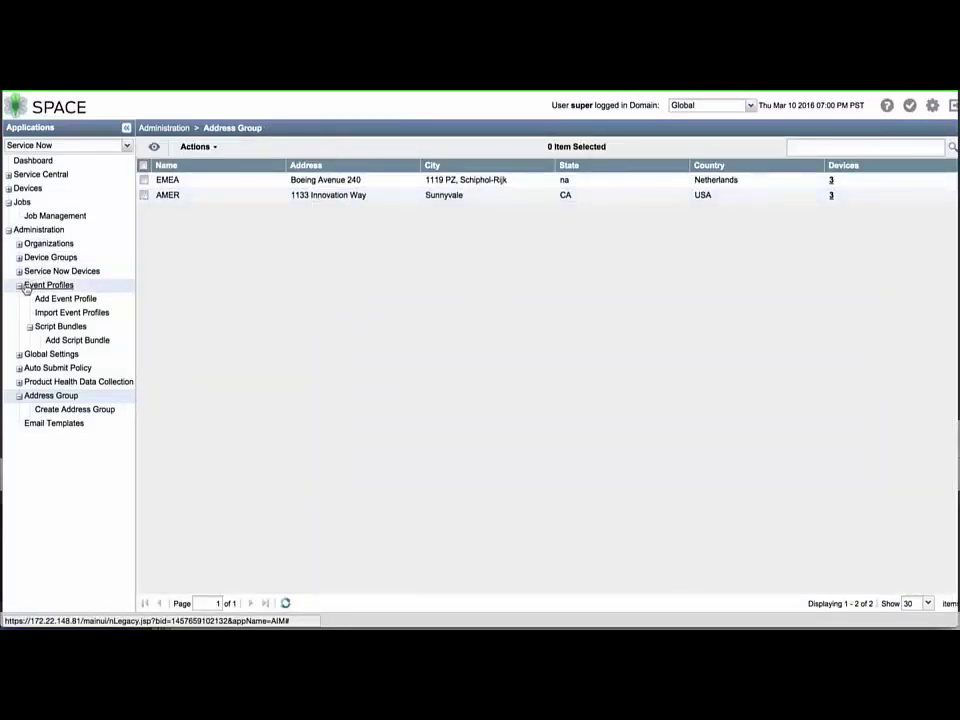
# - Review the Service Now Devices table, scrolling across to check the Ship-to and Location columns
pyautogui.click(40, 271)
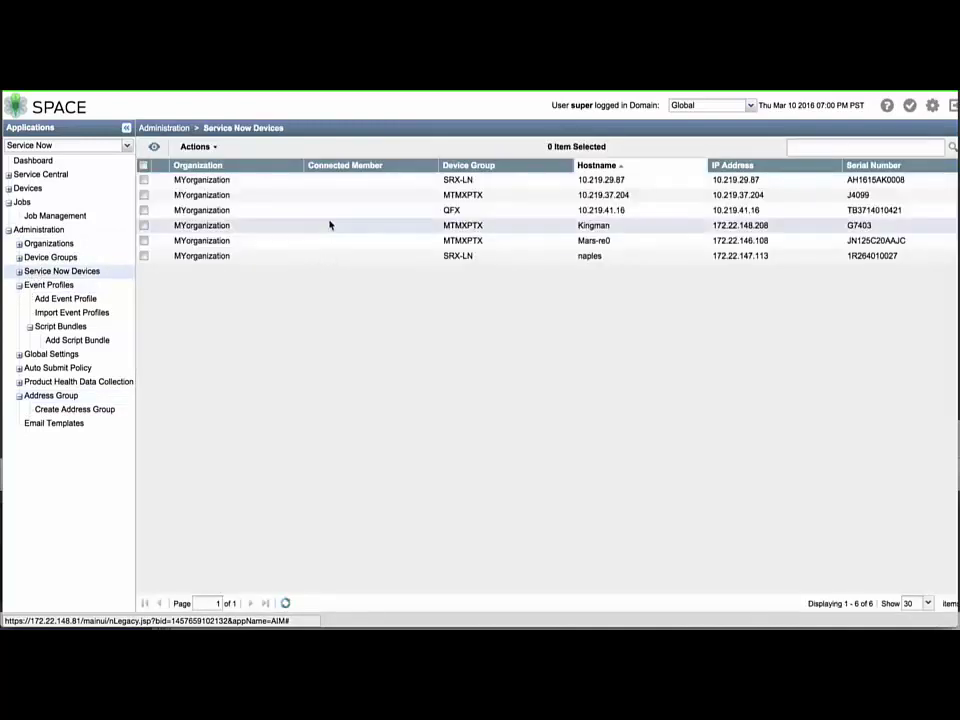
pyautogui.hscroll(10, 329, 221)
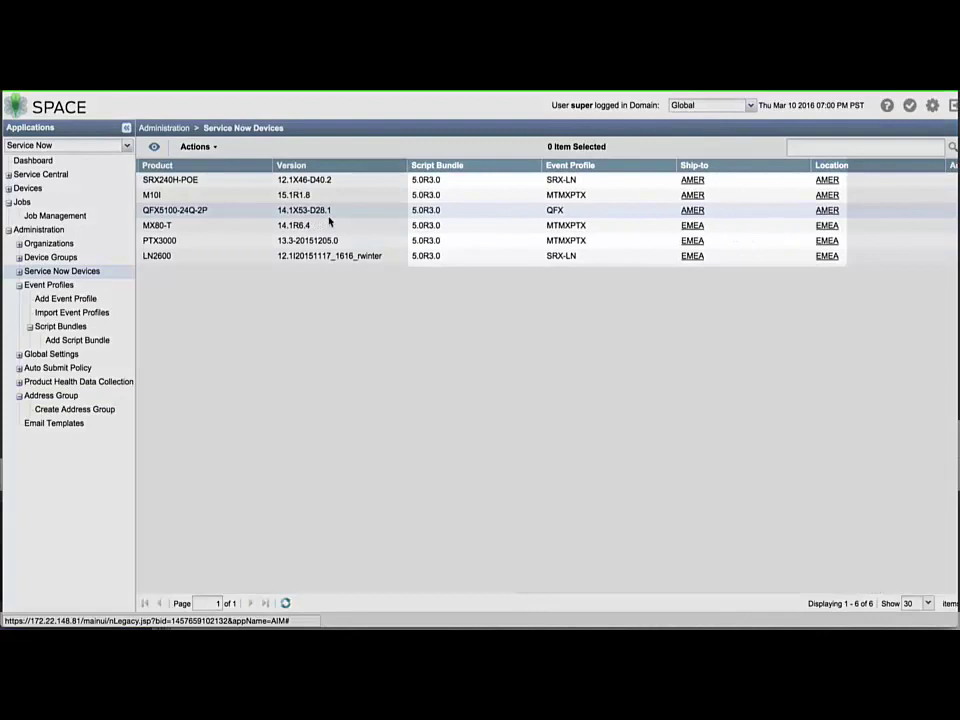
pyautogui.hscroll(-5, 329, 221)
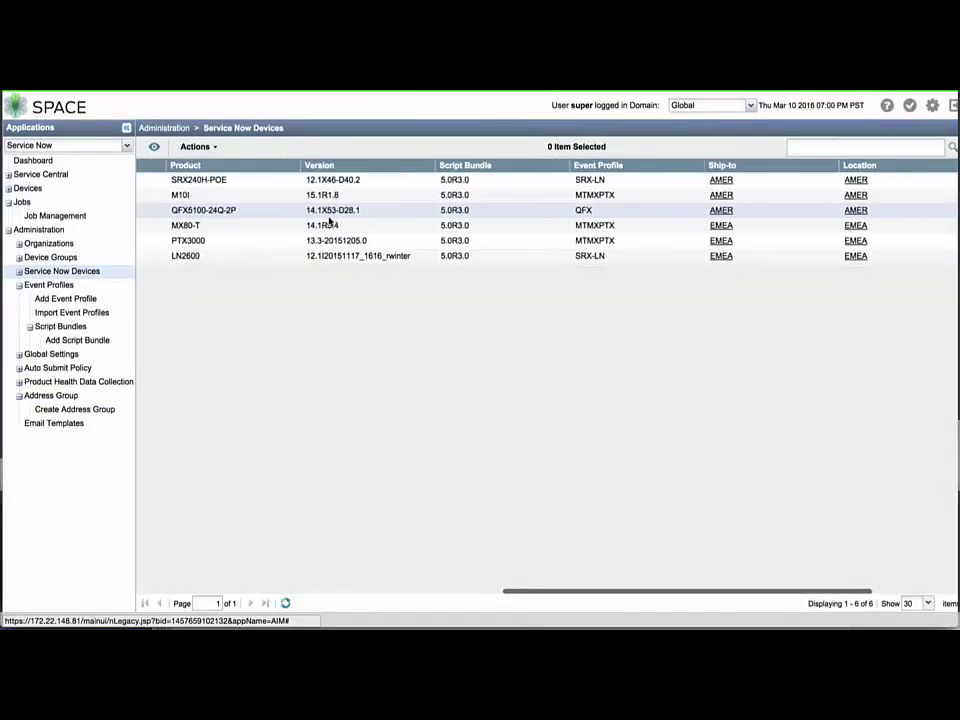
pyautogui.hscroll(-8, 643, 216)
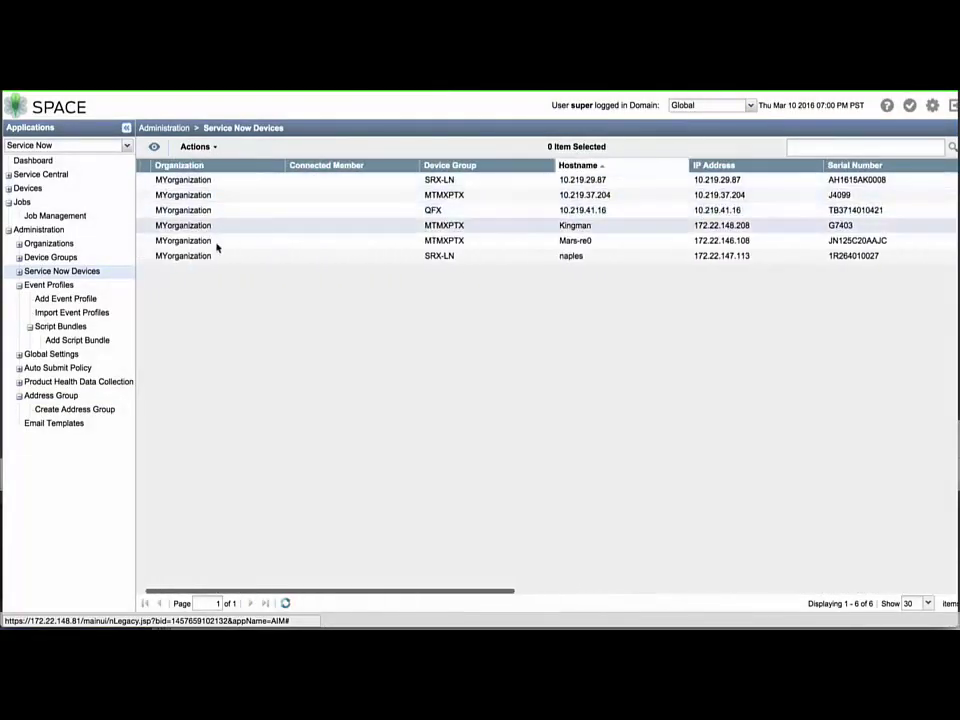
# - Rename the MTMXPTX device group to AMER-MTMXPTX
pyautogui.click(50, 258)
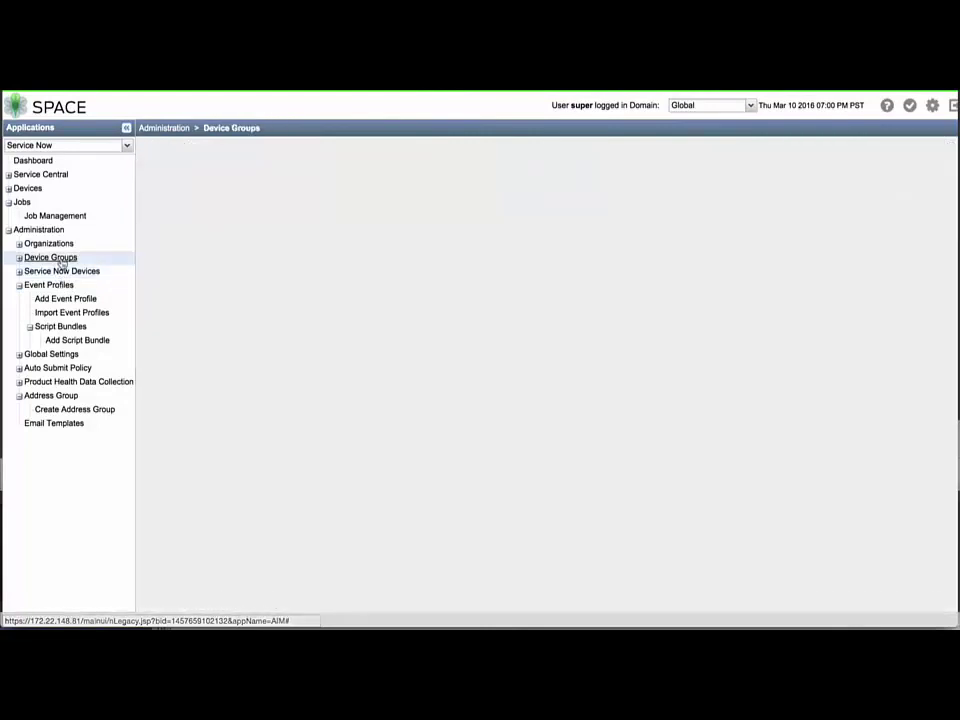
pyautogui.click(190, 200)
pyautogui.rightClick(190, 201)
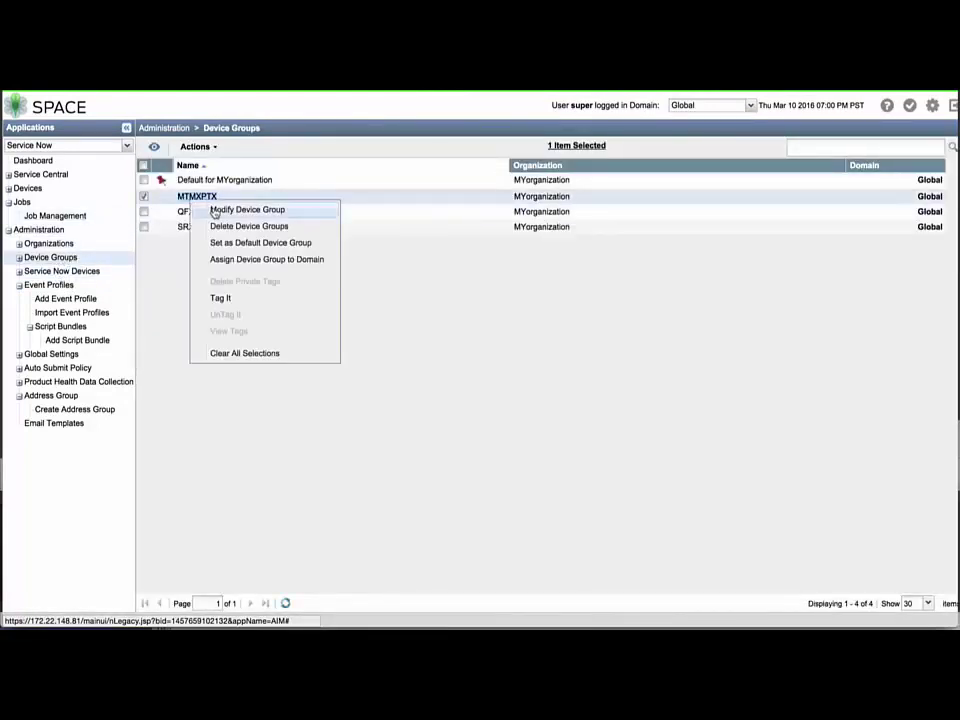
pyautogui.click(214, 209)
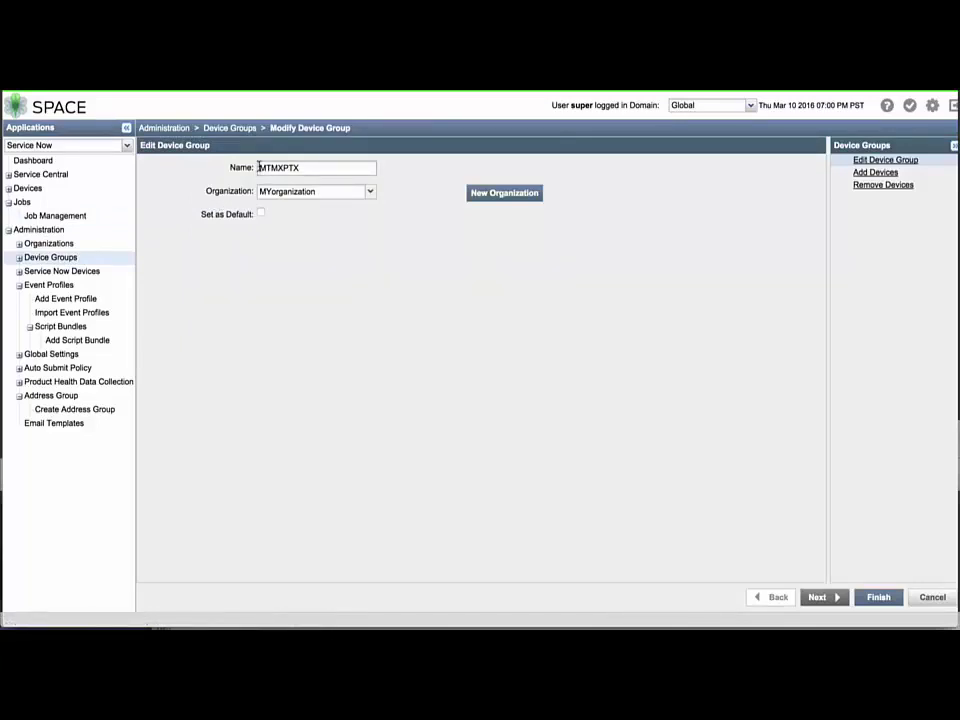
pyautogui.click(259, 167)
pyautogui.write('AMER-')
pyautogui.click(872, 603)
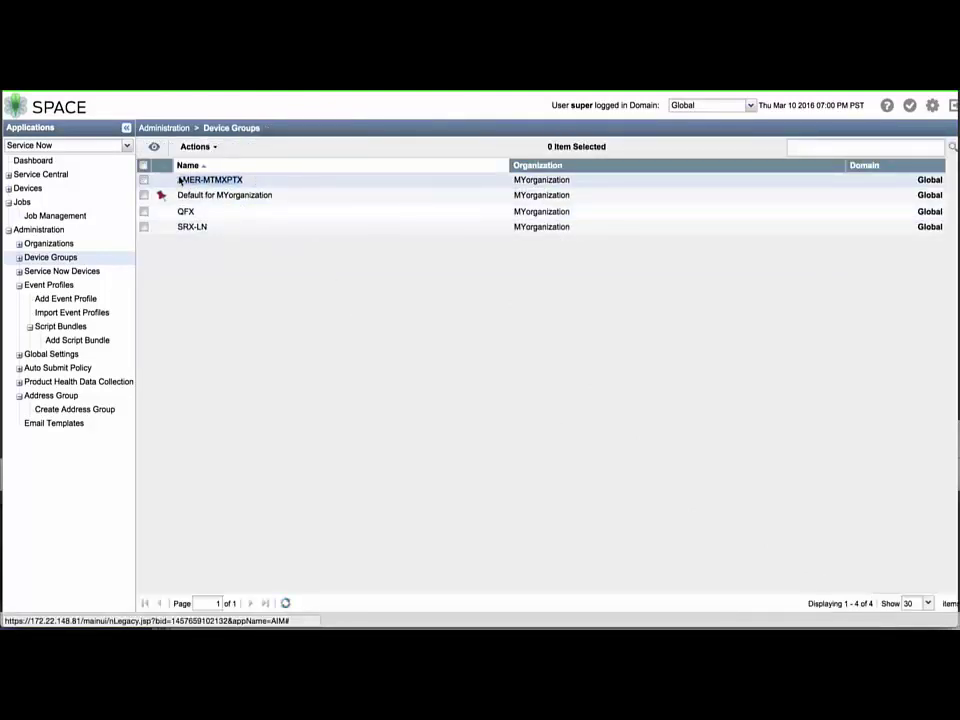
# - Create device group EMEA-MTMXPTX under MYorganization
pyautogui.click(19, 257)
pyautogui.click(42, 272)
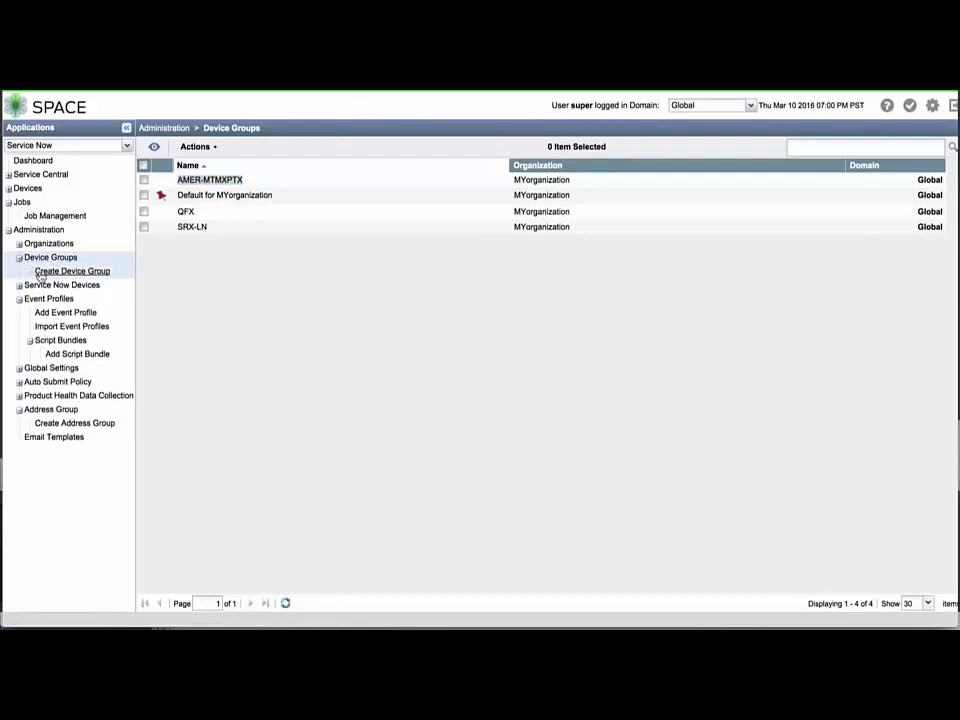
pyautogui.click(433, 177)
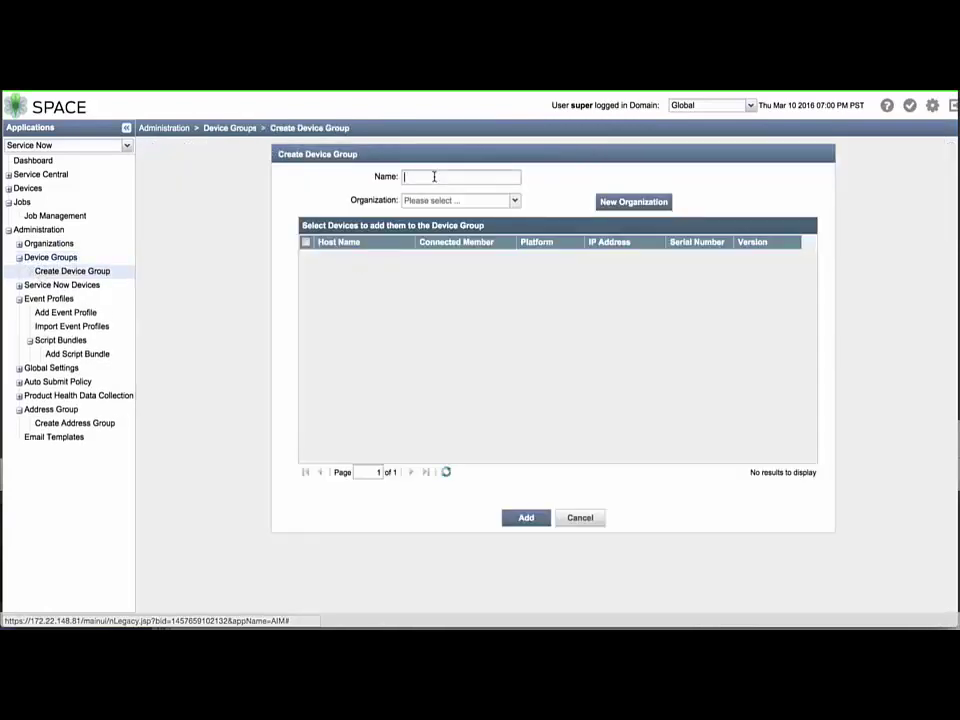
pyautogui.write('AMER-MTMXPTX')
pyautogui.doubleClick(428, 177)
pyautogui.write('EMEA')
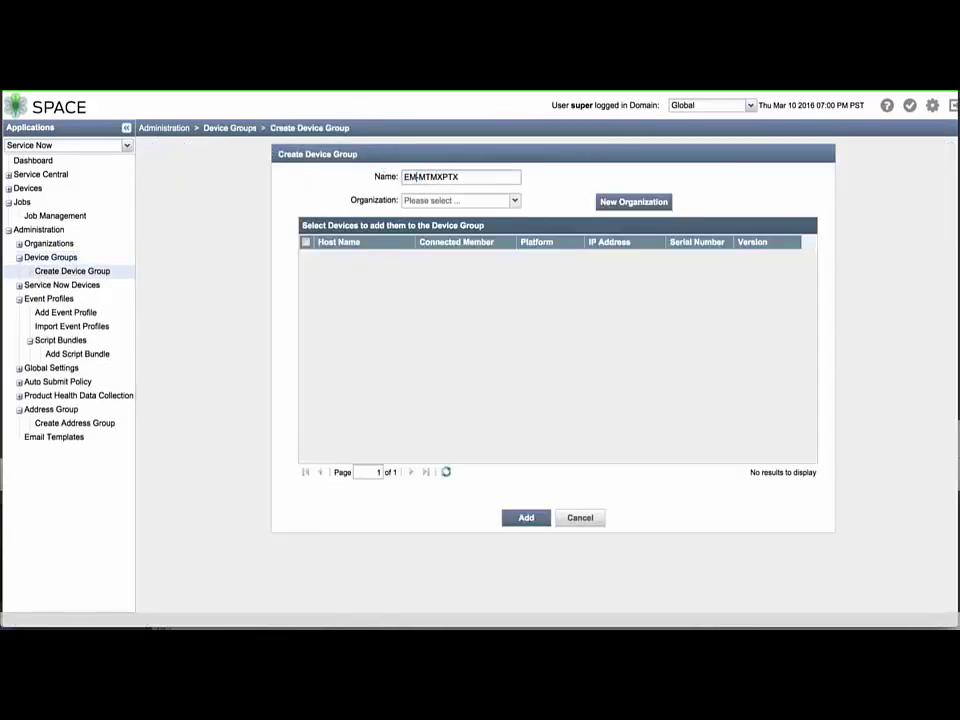
pyautogui.click(411, 201)
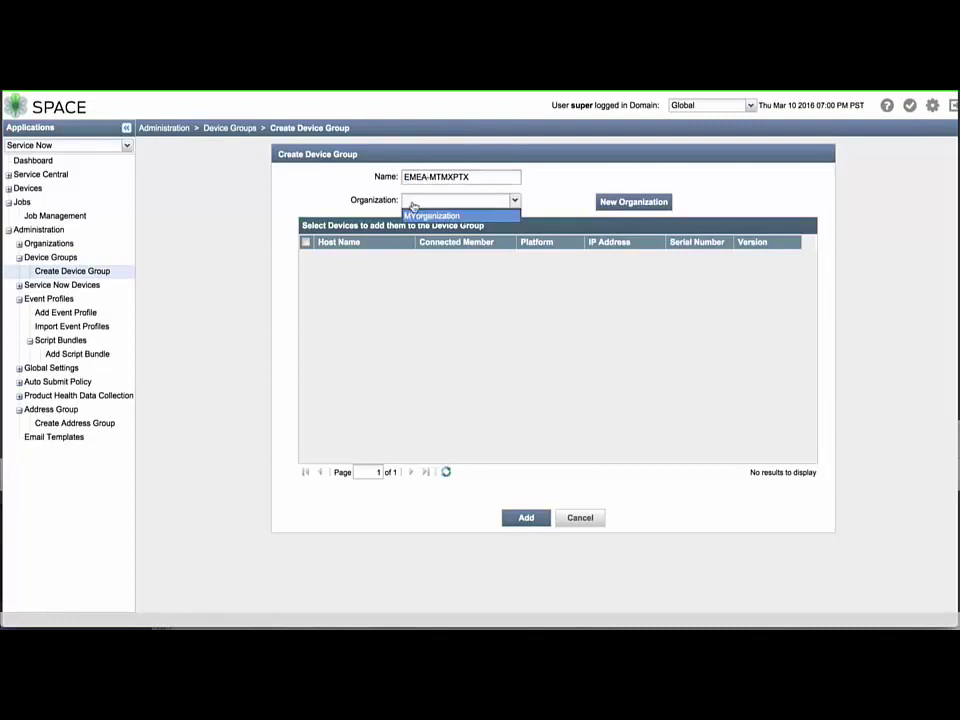
pyautogui.click(430, 212)
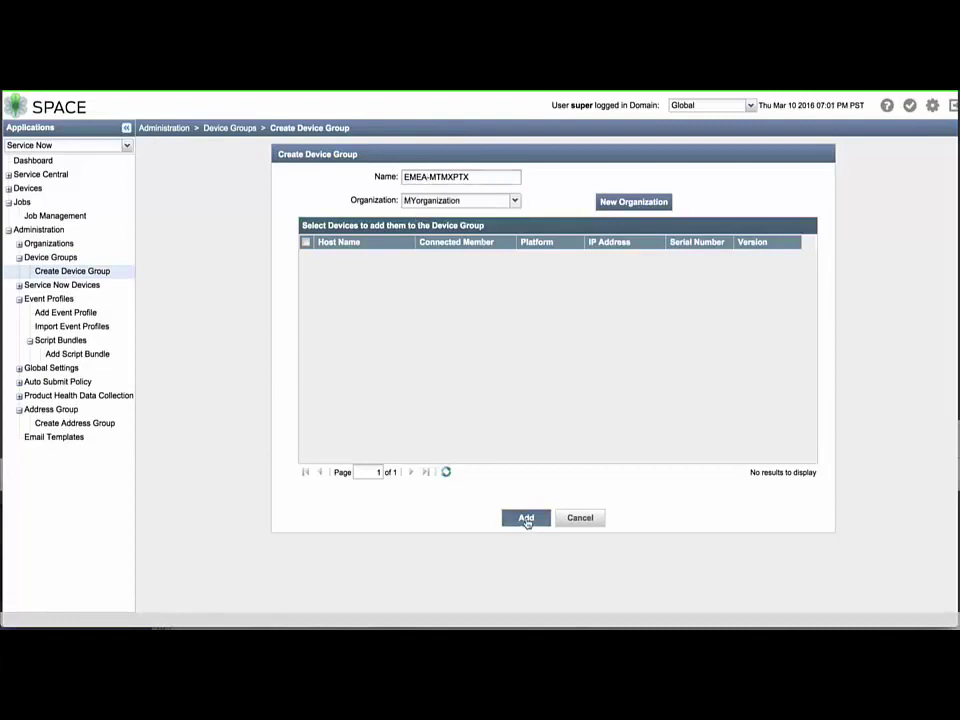
pyautogui.click(526, 517)
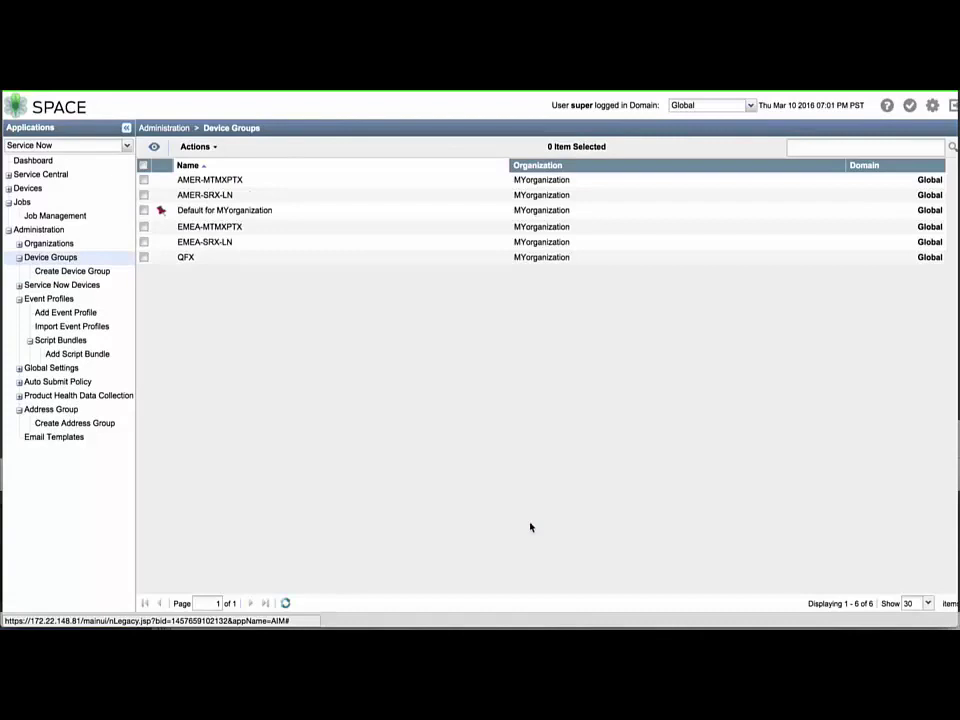
# - Assign the MX80-T and PTX3000 devices to the EMEA-MTMXPTX device group, then clear the row selection
pyautogui.click(104, 285)
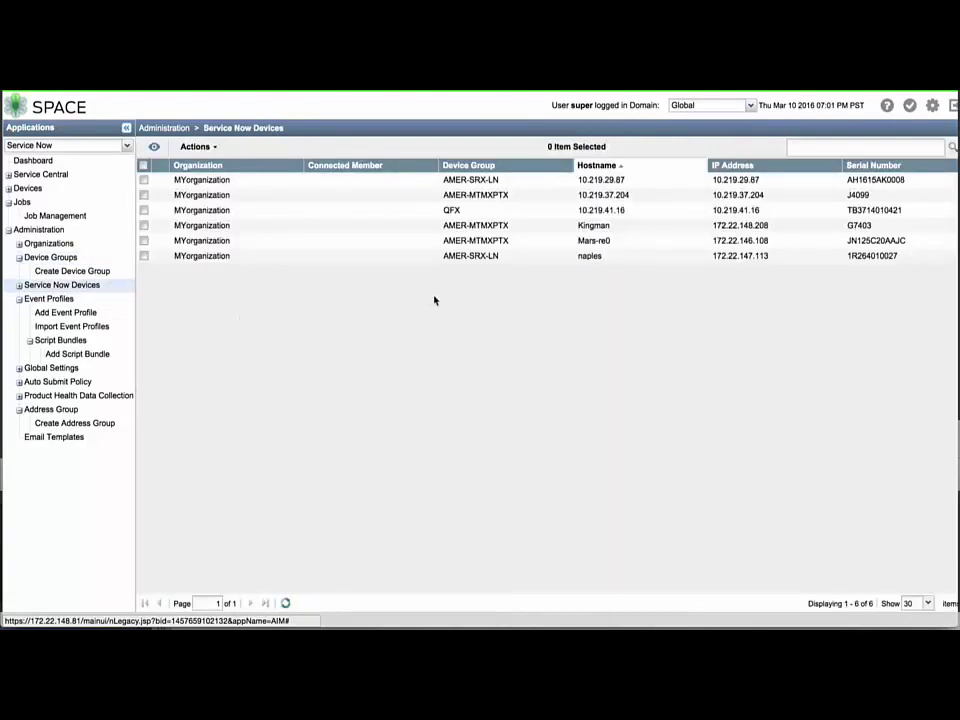
pyautogui.hscroll(10, 434, 300)
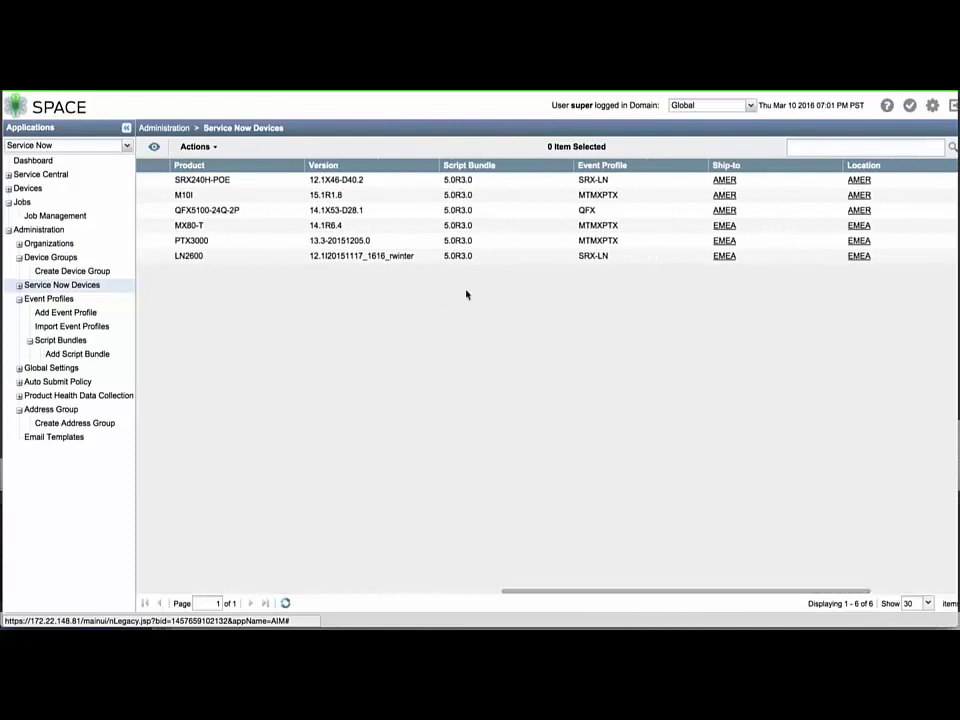
pyautogui.click(607, 225)
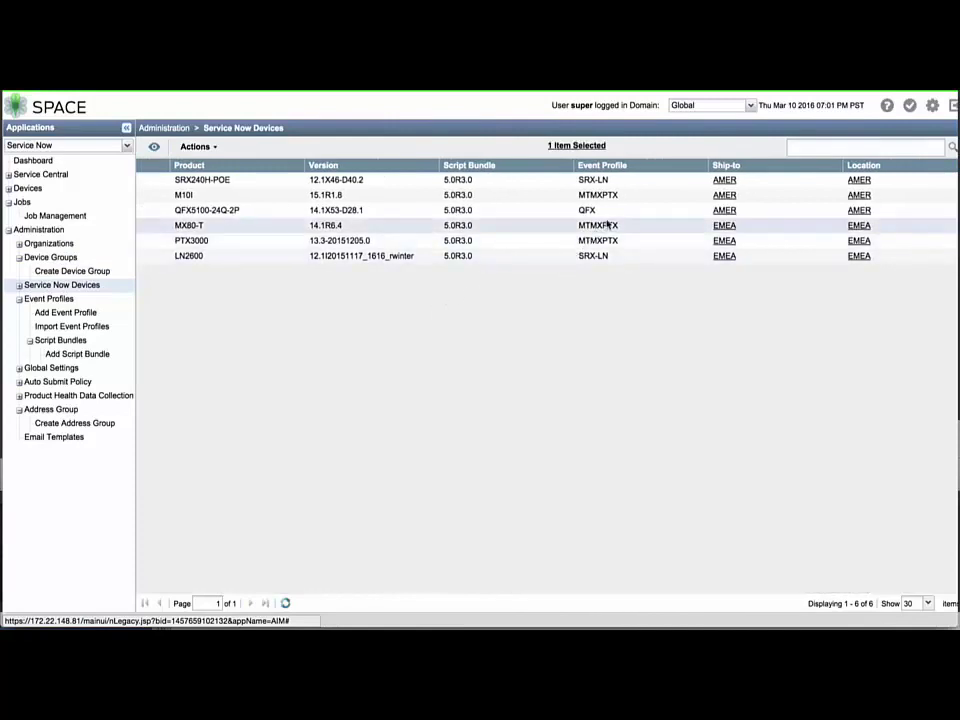
pyautogui.keyDown('ctrl'); pyautogui.click(611, 242); pyautogui.keyUp('ctrl')
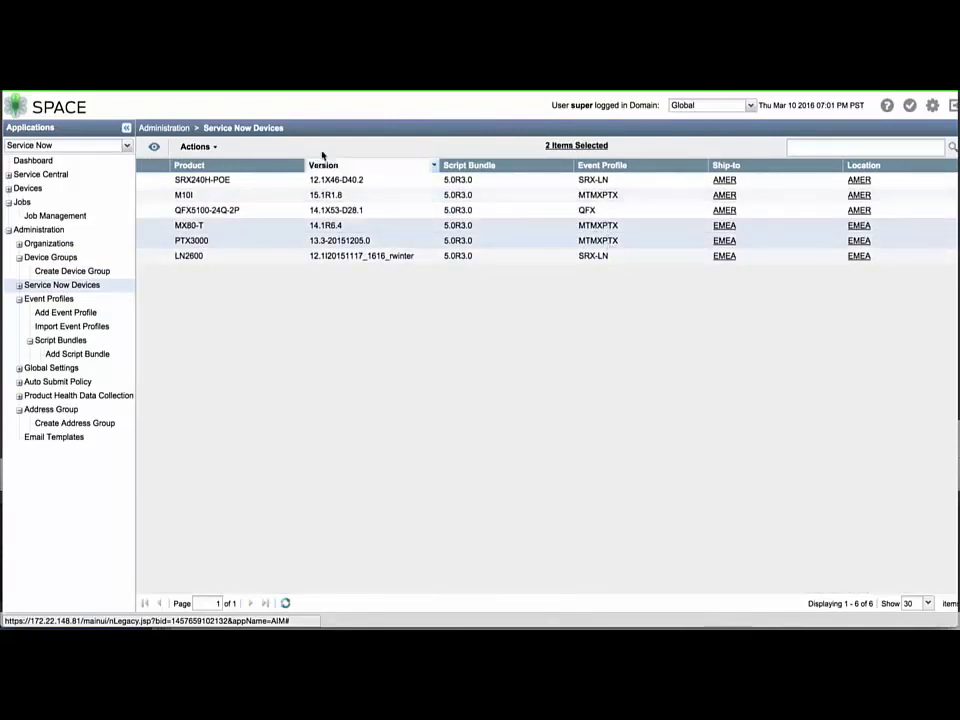
pyautogui.click(211, 149)
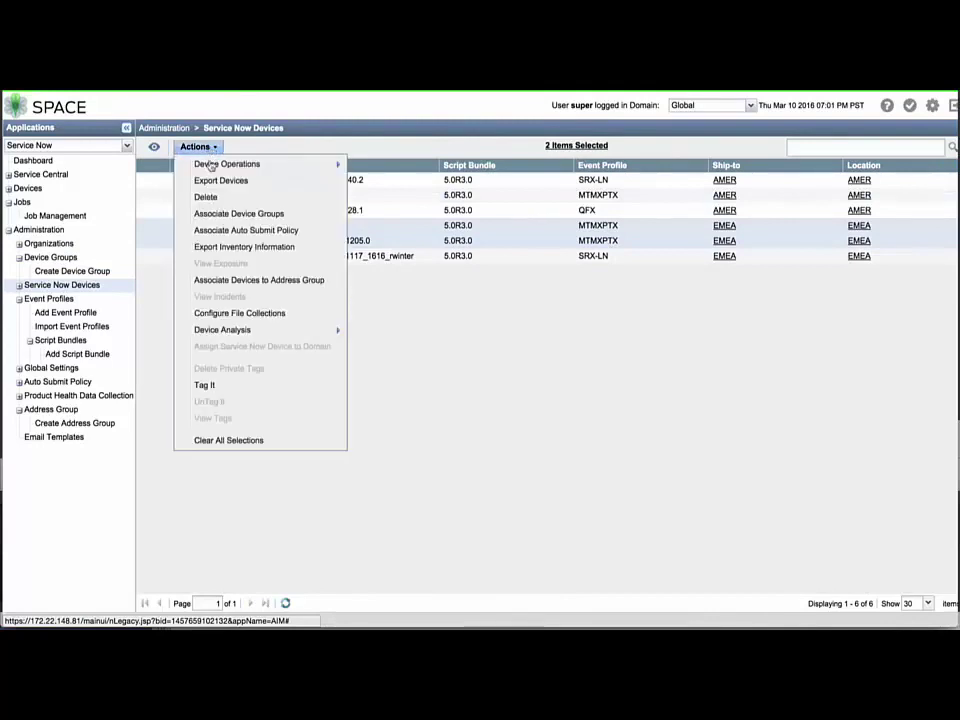
pyautogui.click(227, 214)
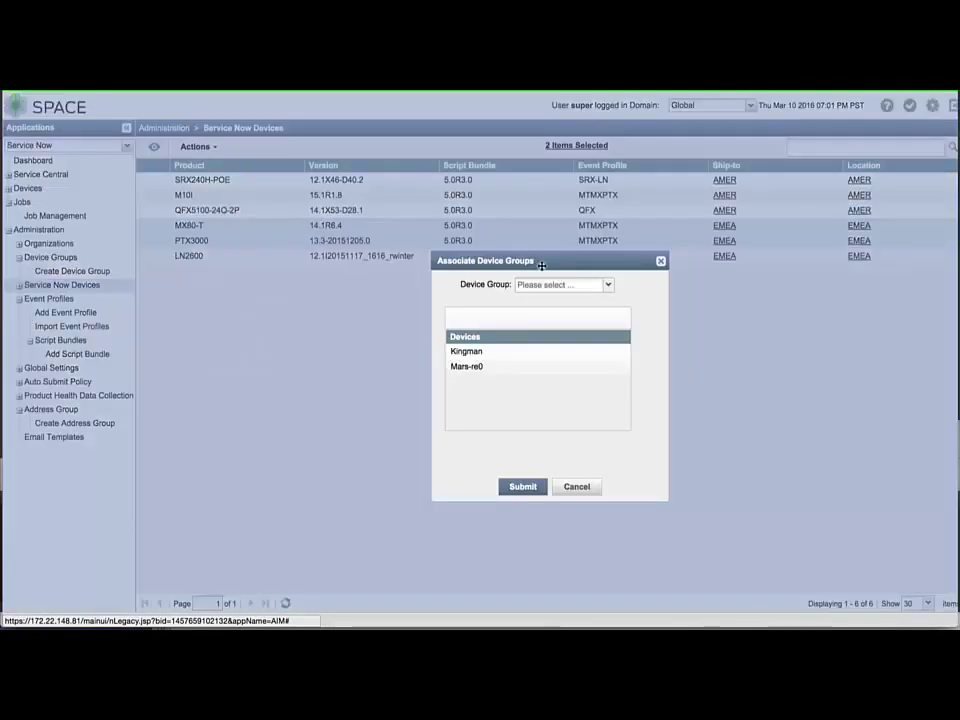
pyautogui.click(567, 287)
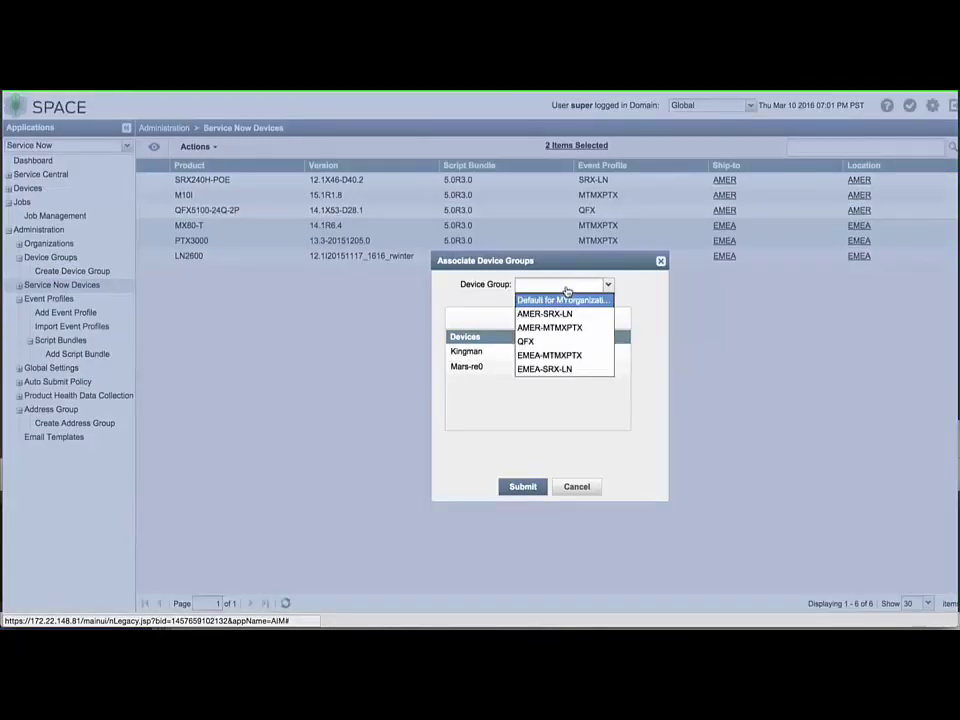
pyautogui.click(568, 355)
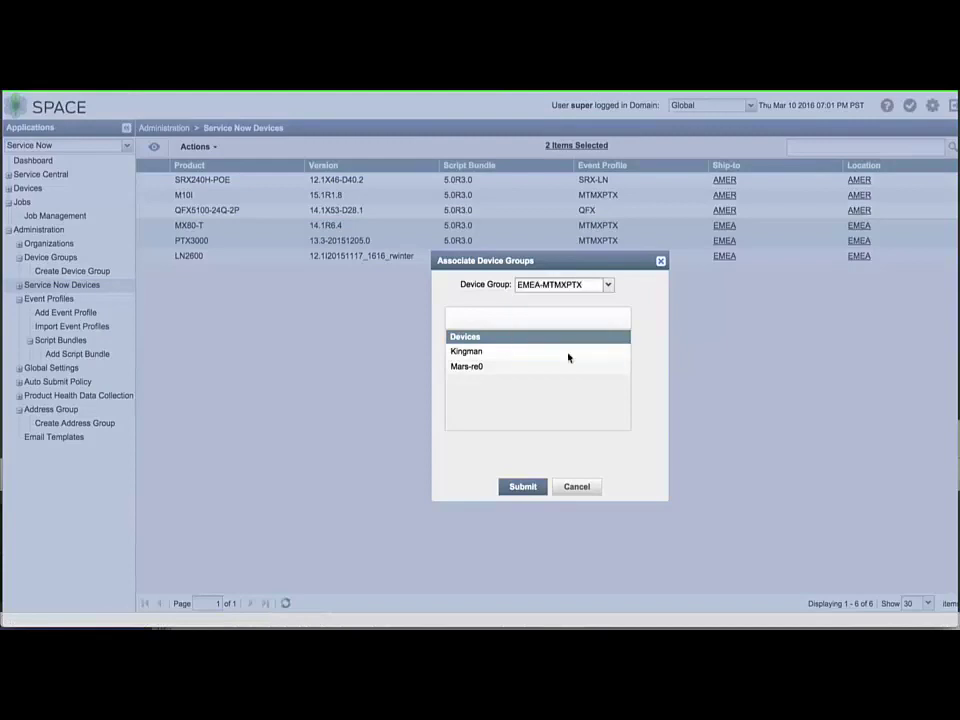
pyautogui.click(525, 488)
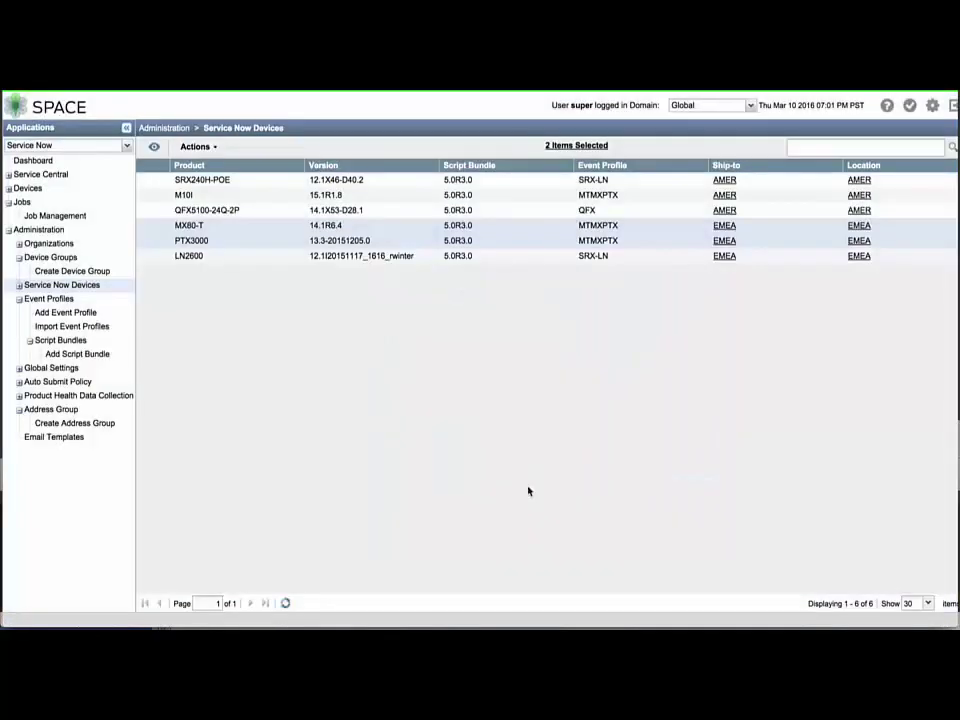
pyautogui.click(144, 256)
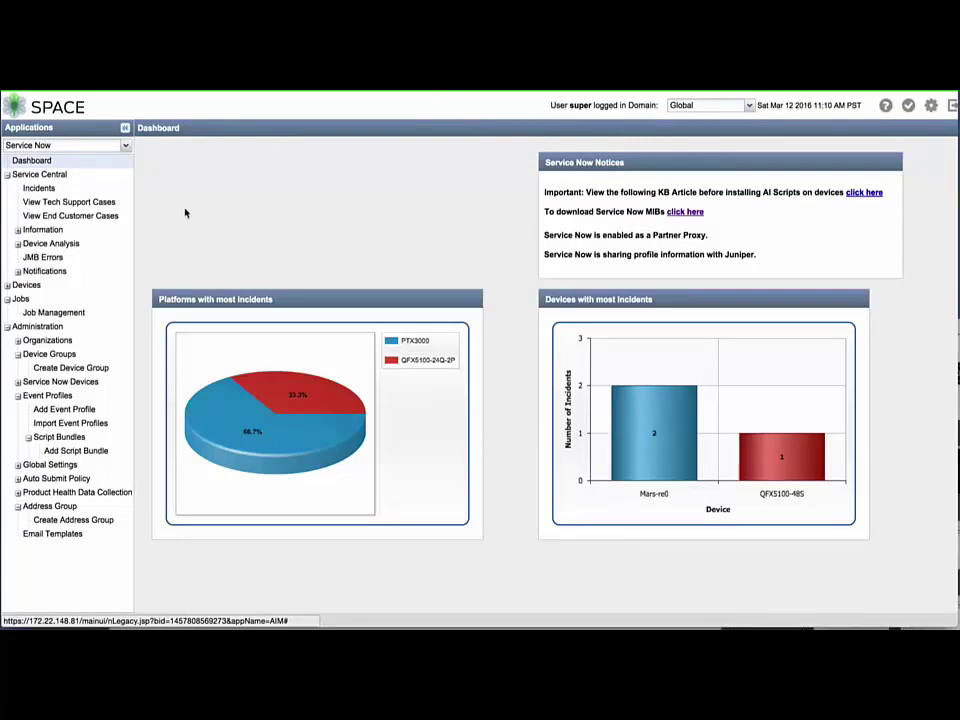
# - Show the Service Central overview charting incident severity (2 Medium, 1 Low) and priority
pyautogui.click(127, 175)
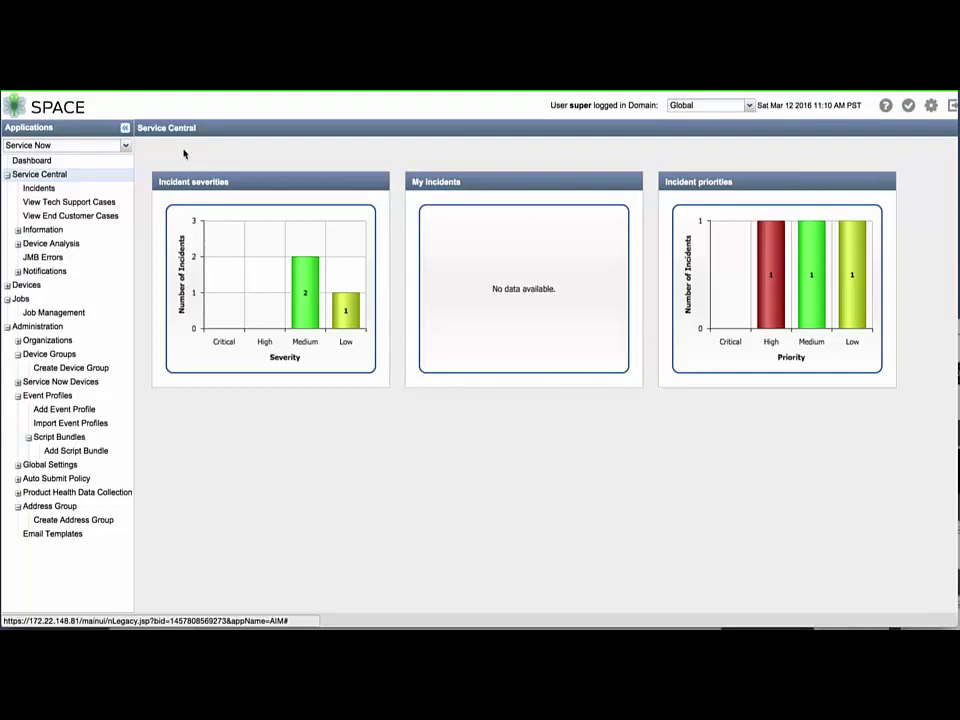
# - Open the message bundle for the QFX Socket Option Error incident and view the original bundle
pyautogui.click(118, 188)
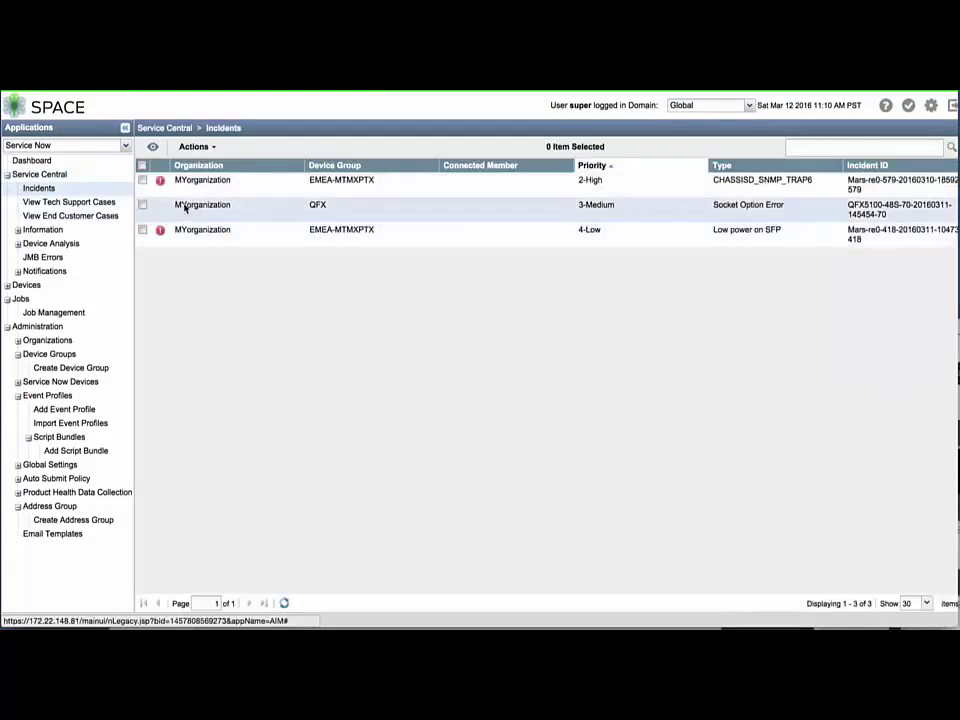
pyautogui.hscroll(10, 185, 207)
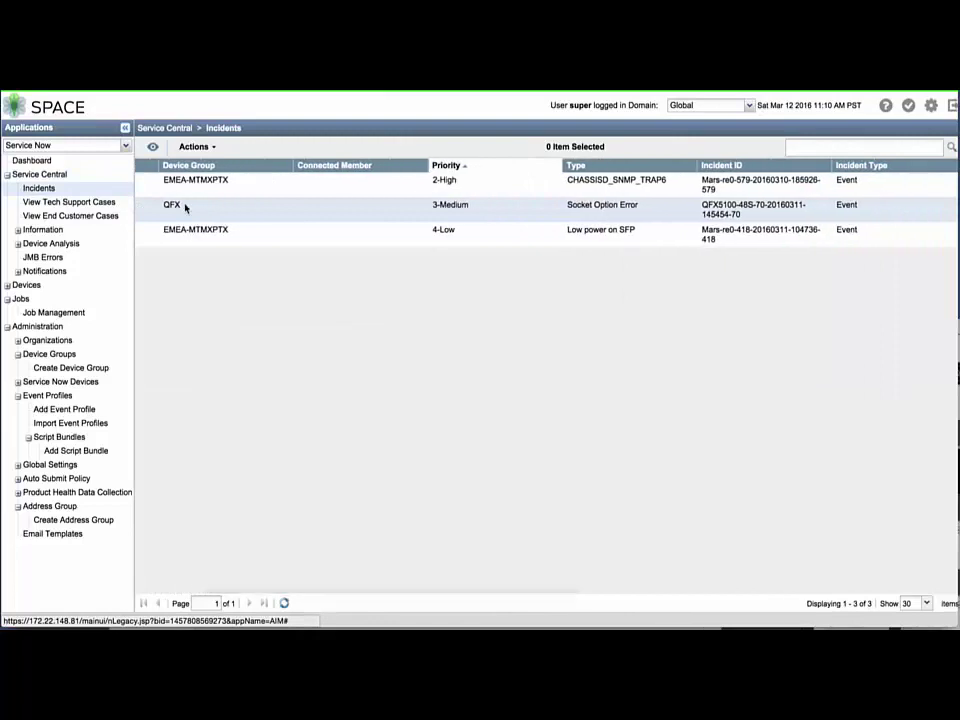
pyautogui.hscroll(5, 185, 207)
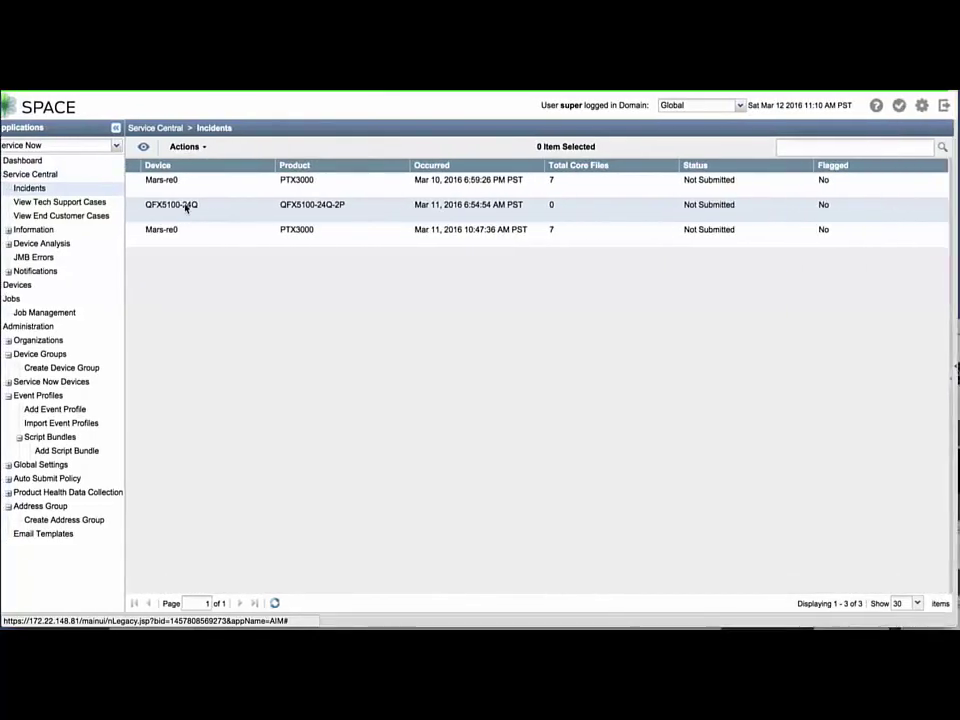
pyautogui.hscroll(-15, 185, 207)
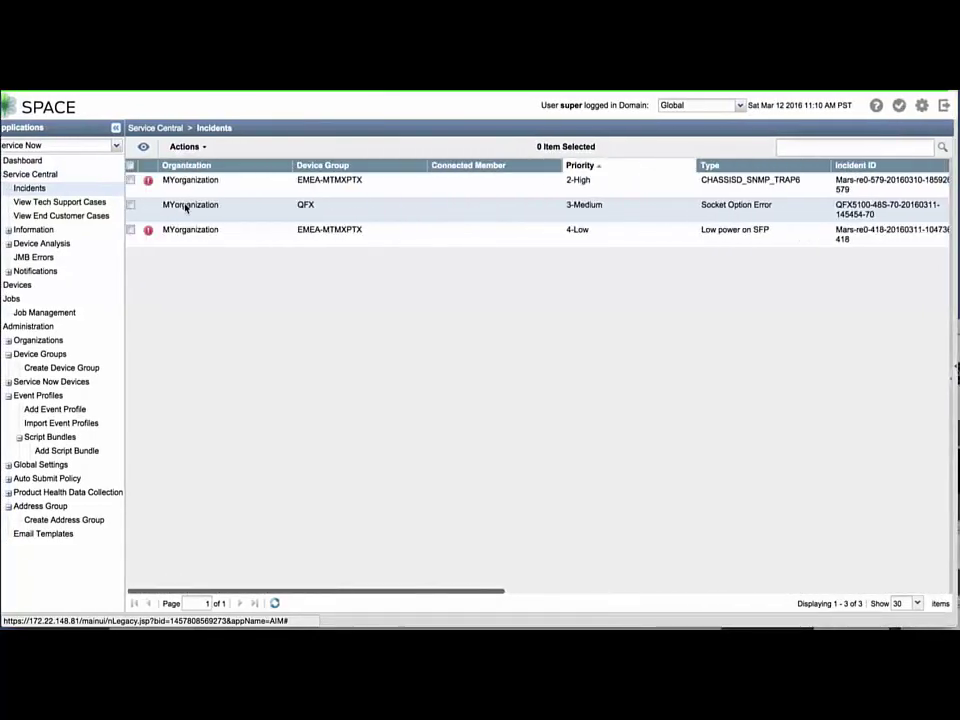
pyautogui.click(185, 207)
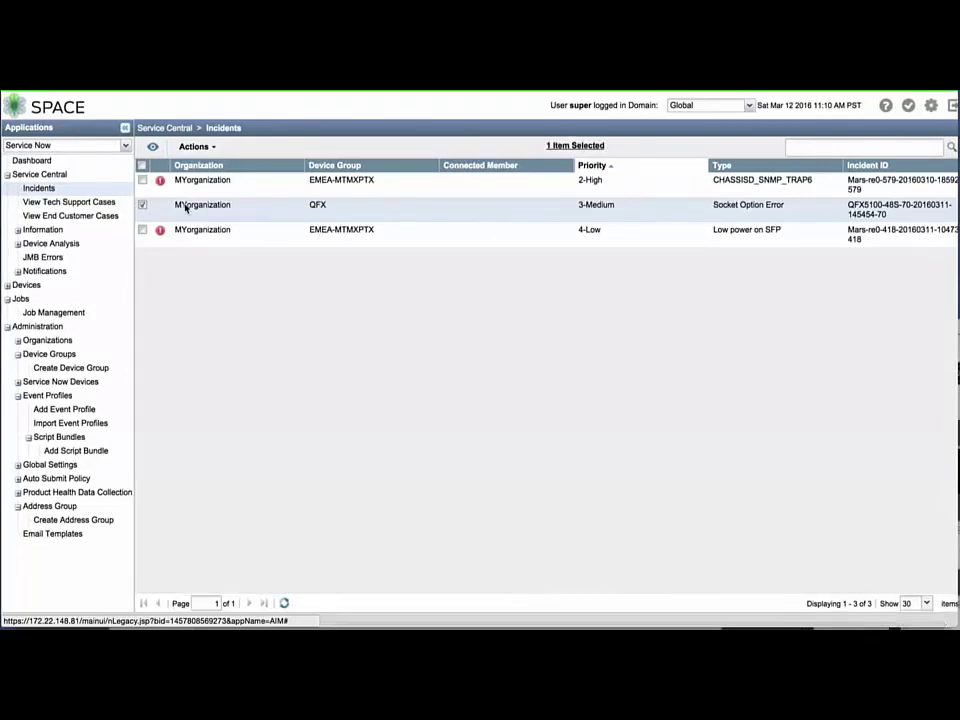
pyautogui.click(193, 150)
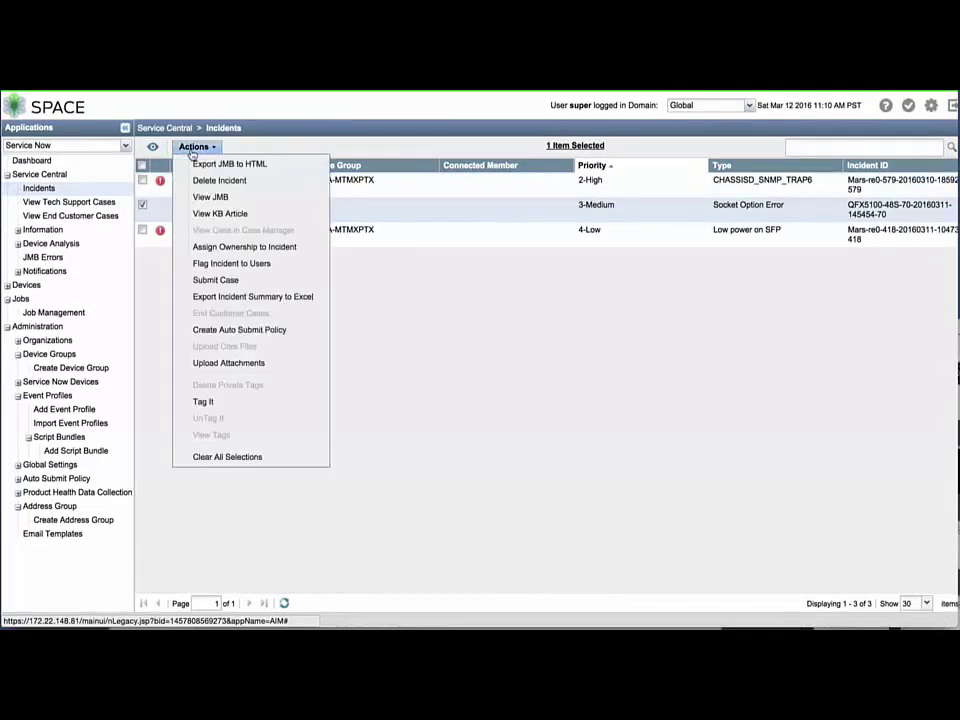
pyautogui.click(243, 200)
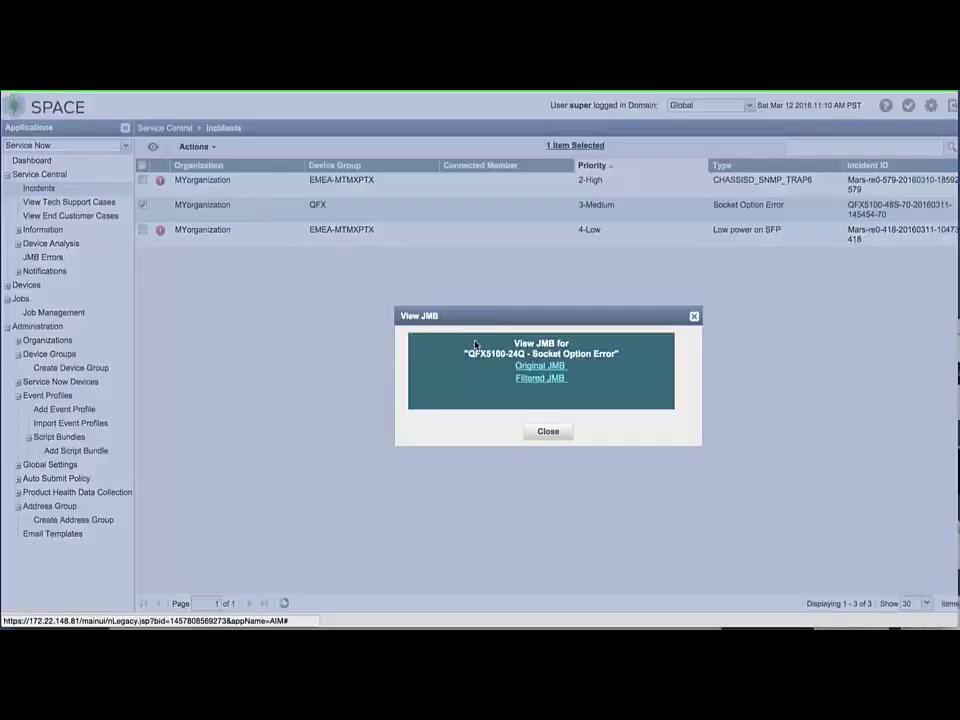
pyautogui.click(530, 367)
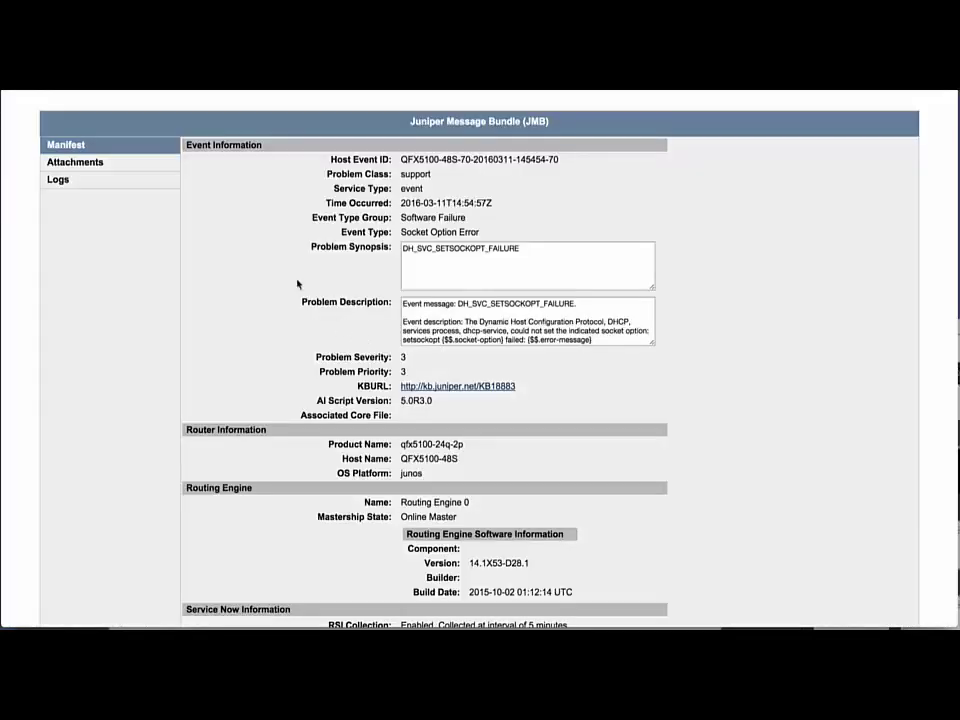
# - Review the bundle's attachments and the first attachment's log output, then return to the attachments list
pyautogui.scroll(-3, 275, 287)
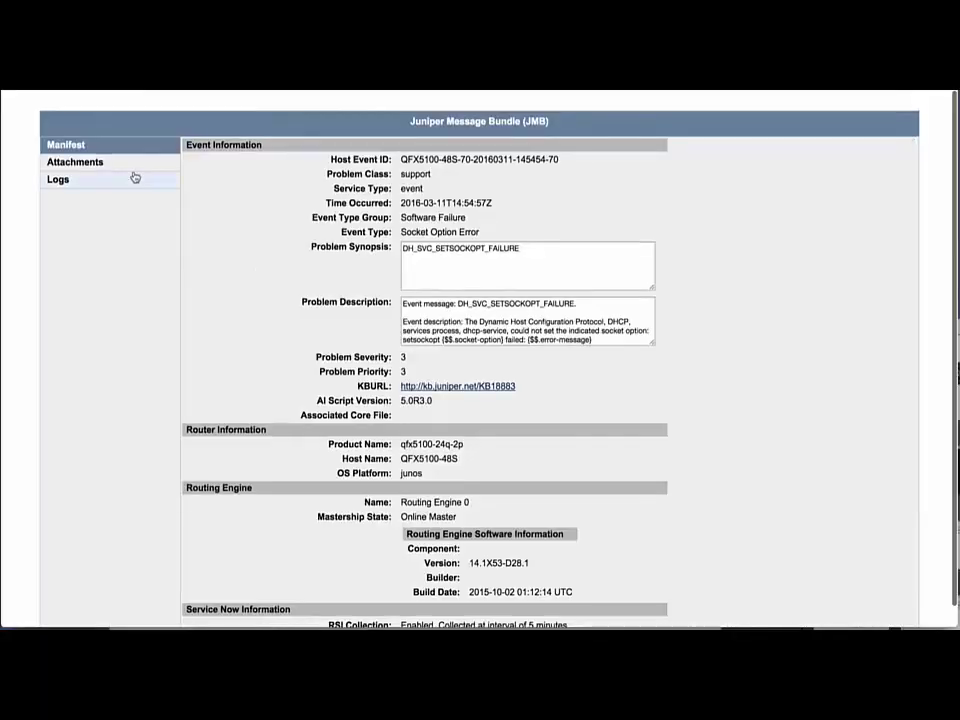
pyautogui.click(133, 164)
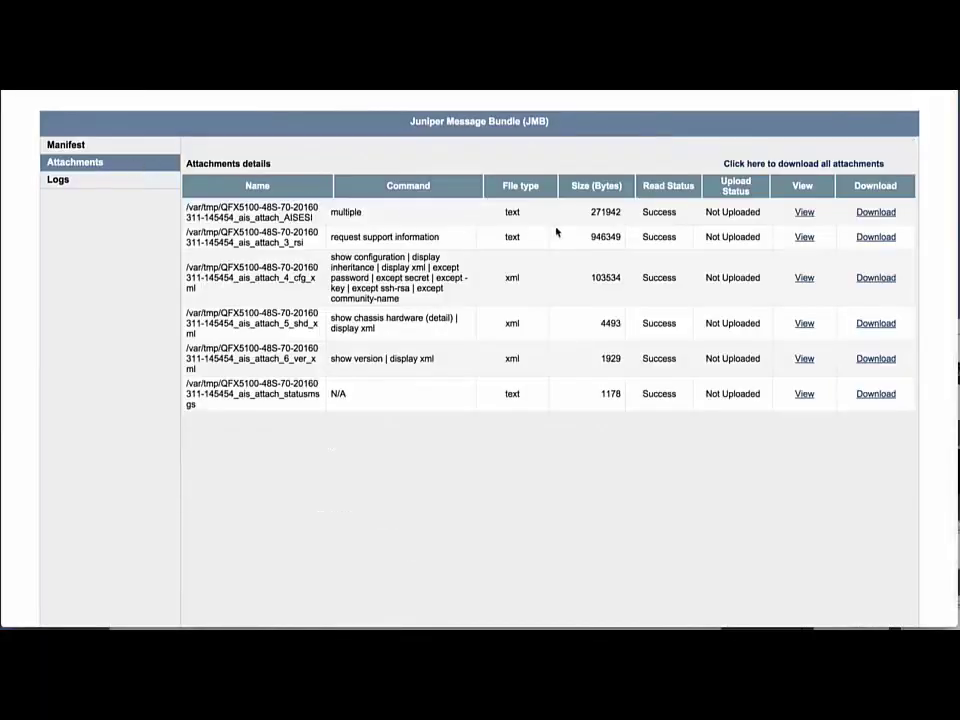
pyautogui.click(804, 212)
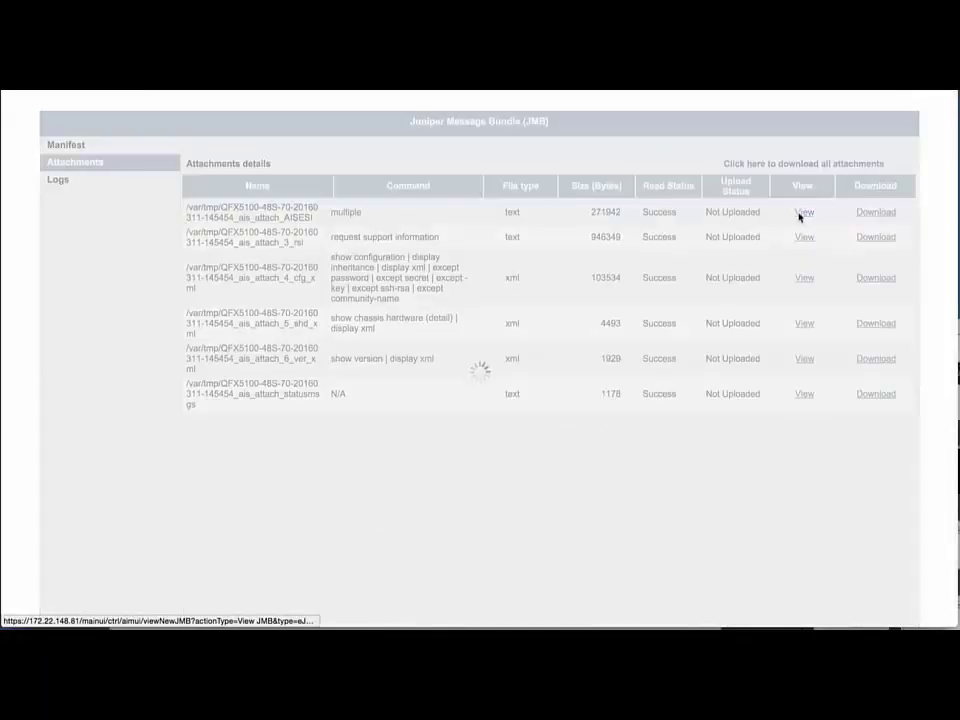
pyautogui.scroll(-20, 533, 400)
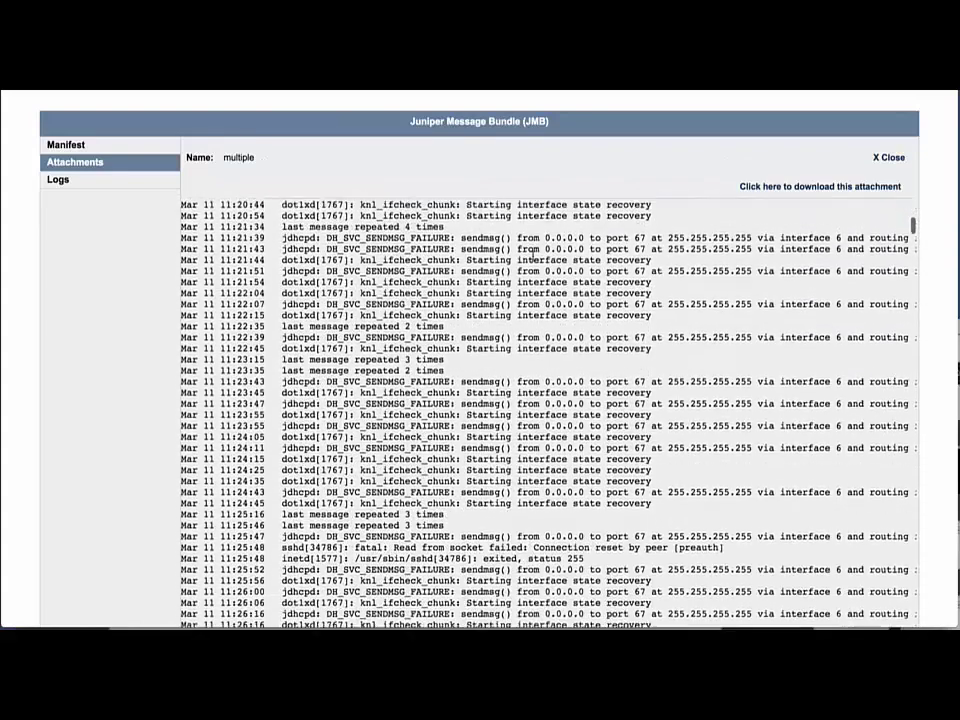
pyautogui.click(152, 166)
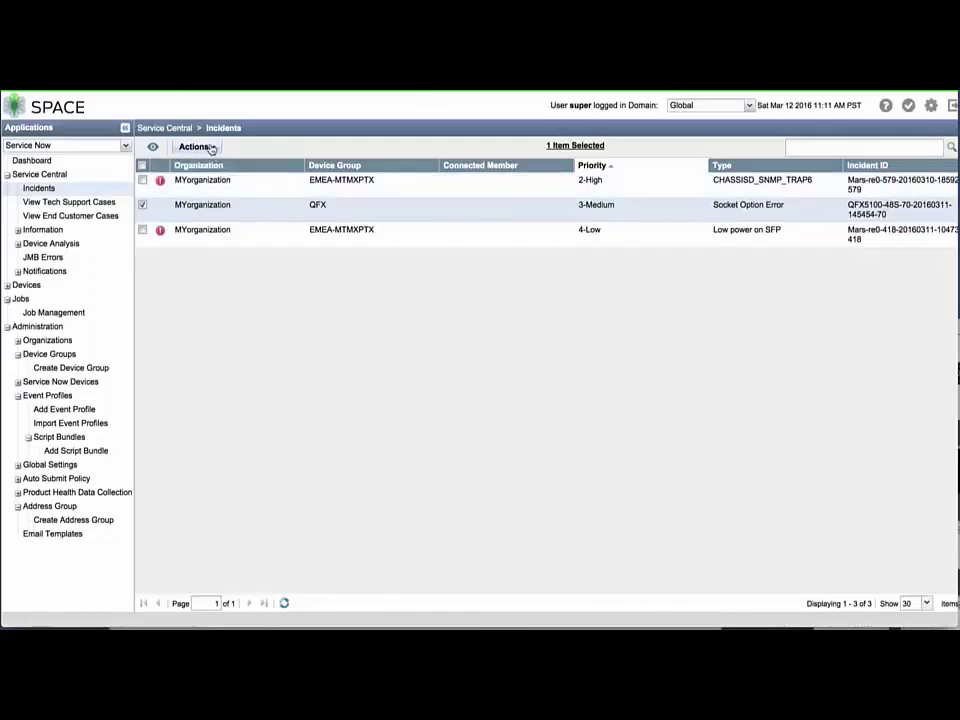
pyautogui.click(208, 147)
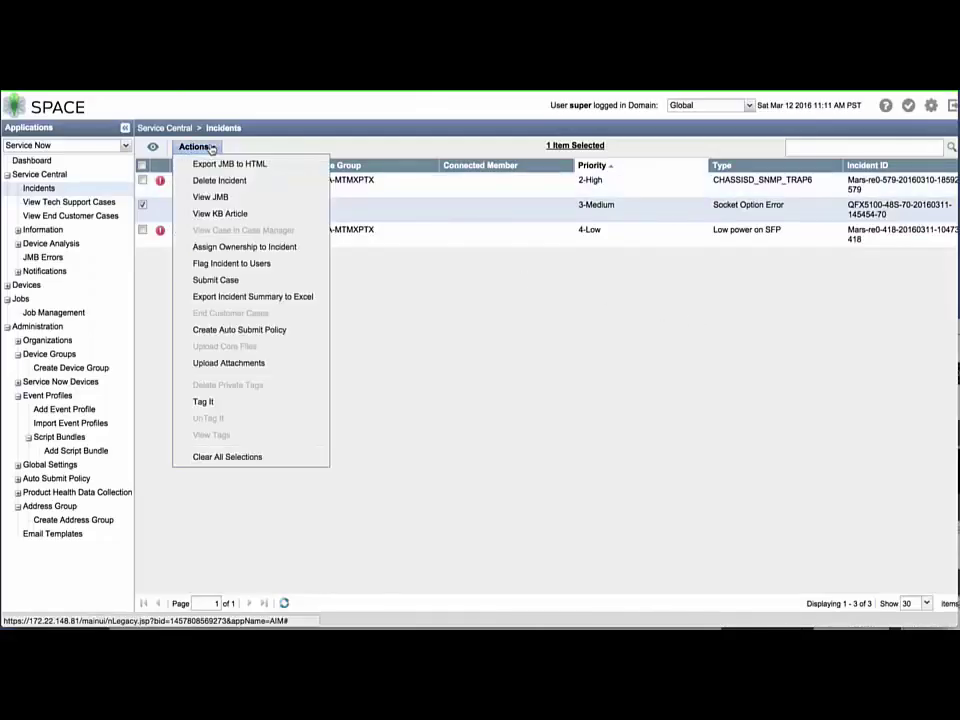
# - Assign ownership of the QFX incident to a user by entering their login ID
pyautogui.click(253, 247)
pyautogui.click(497, 346)
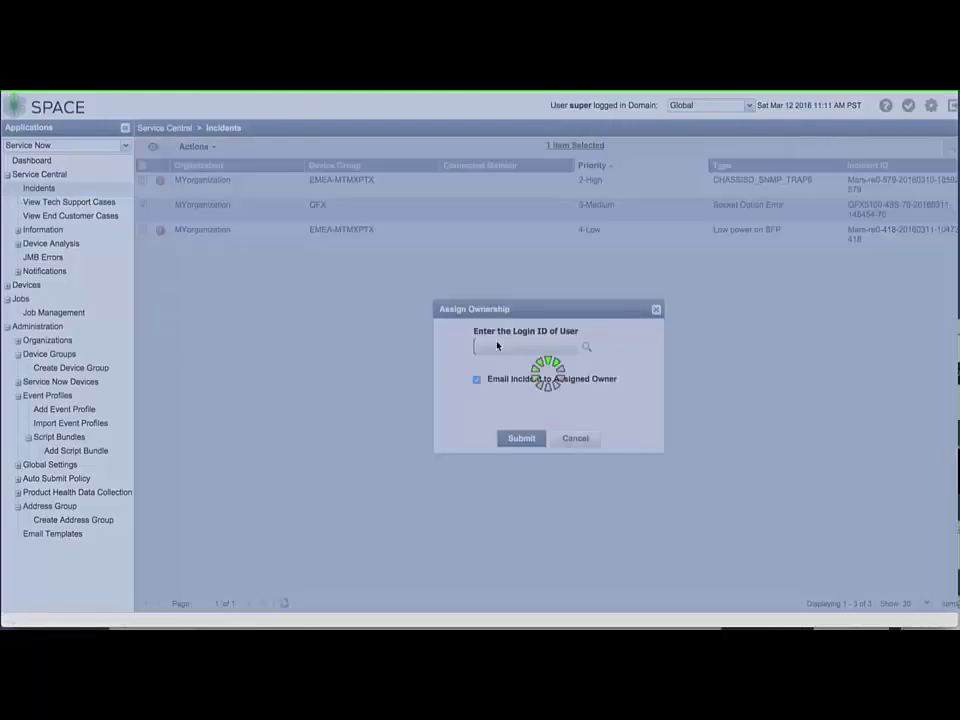
pyautogui.write('user1')
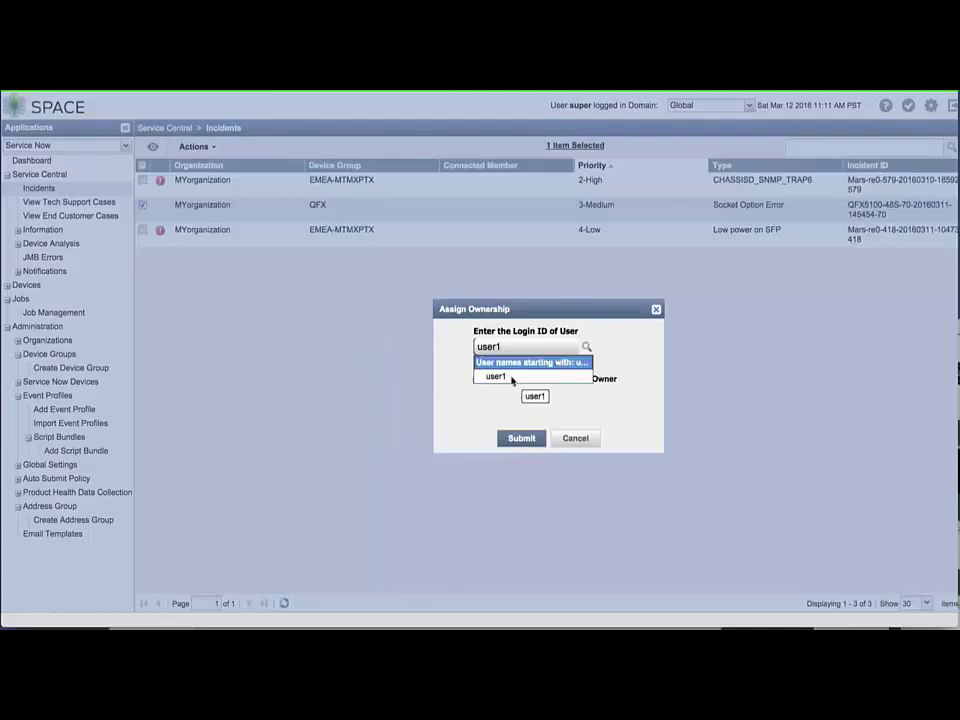
pyautogui.click(524, 442)
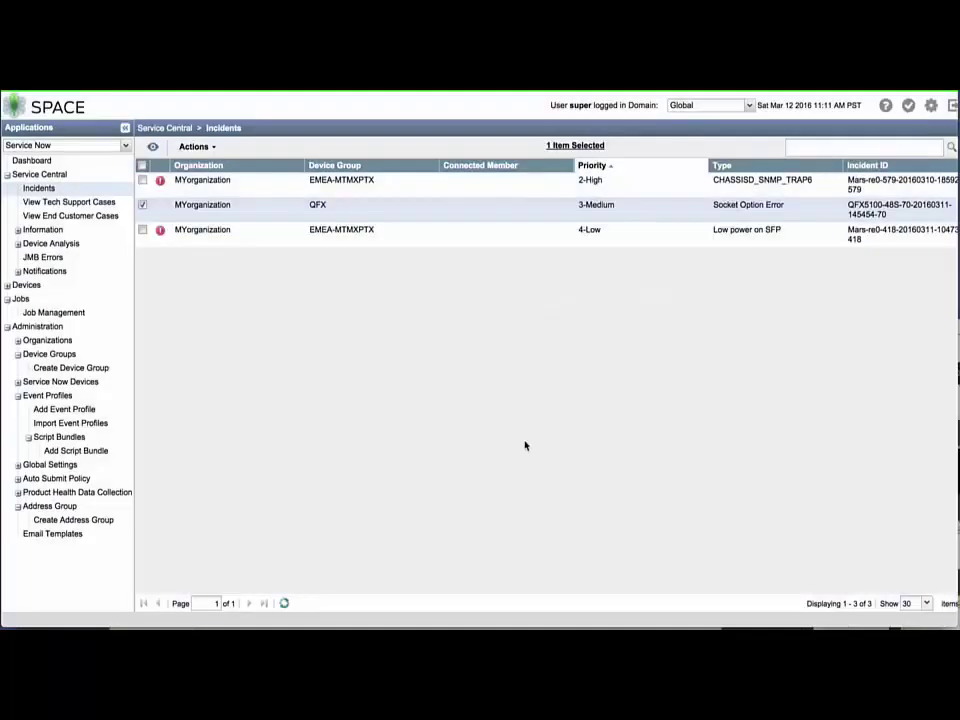
# - Flag the QFX Socket Option Error incident to a second user
pyautogui.click(195, 147)
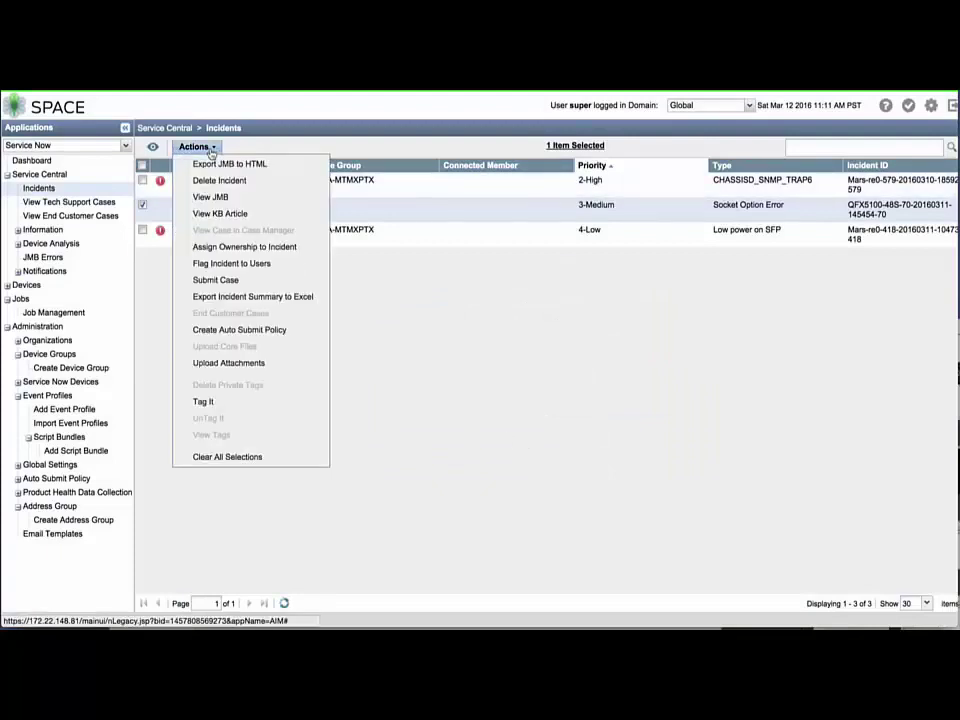
pyautogui.click(222, 264)
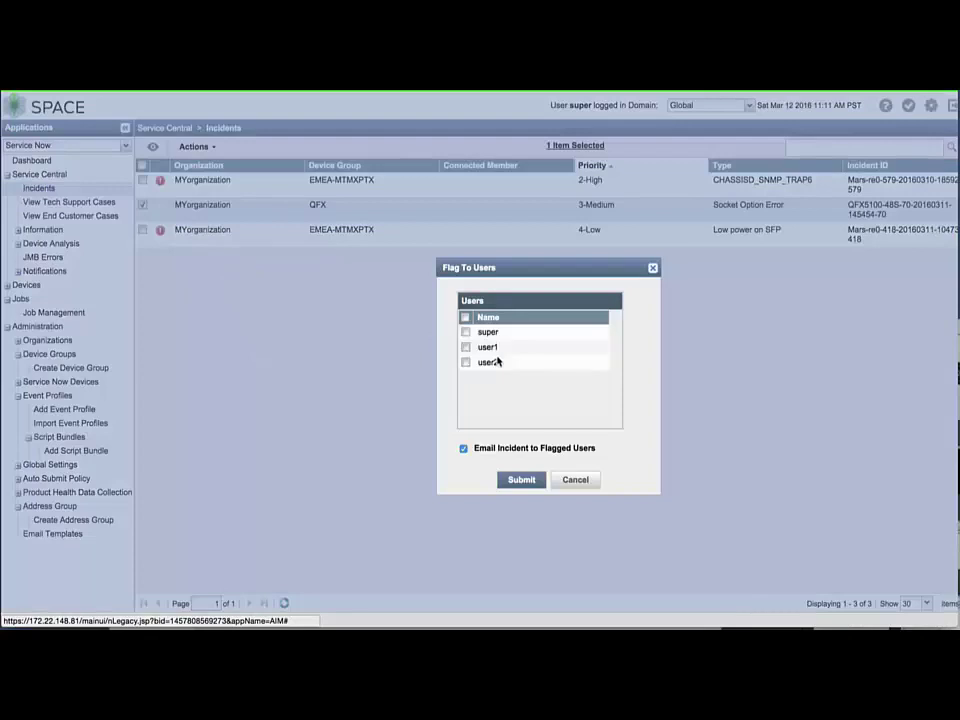
pyautogui.click(497, 363)
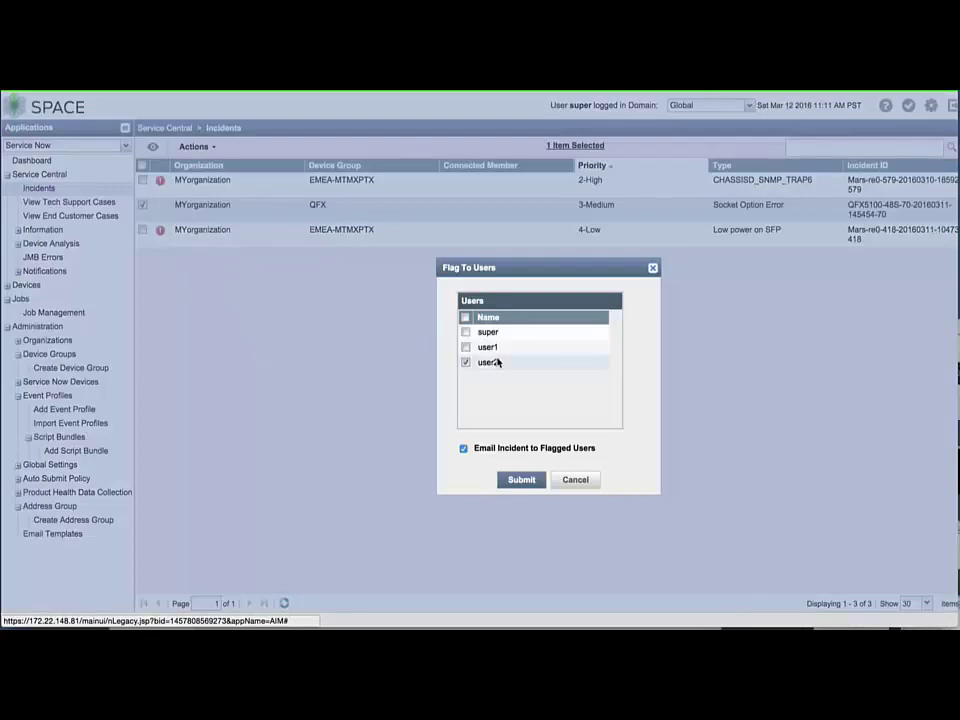
pyautogui.click(522, 480)
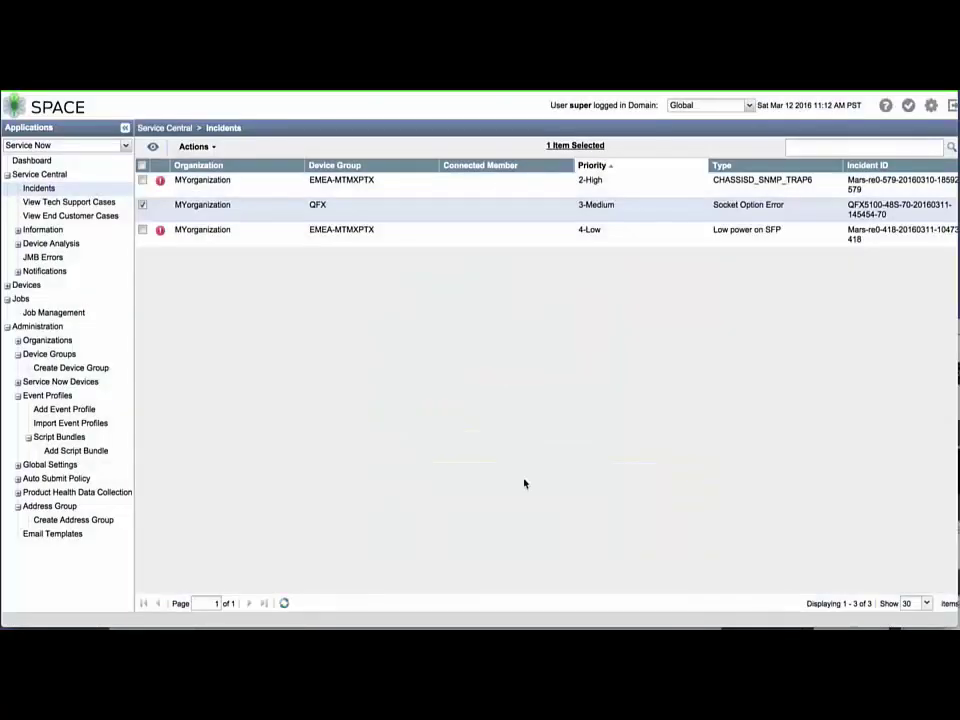
pyautogui.click(215, 147)
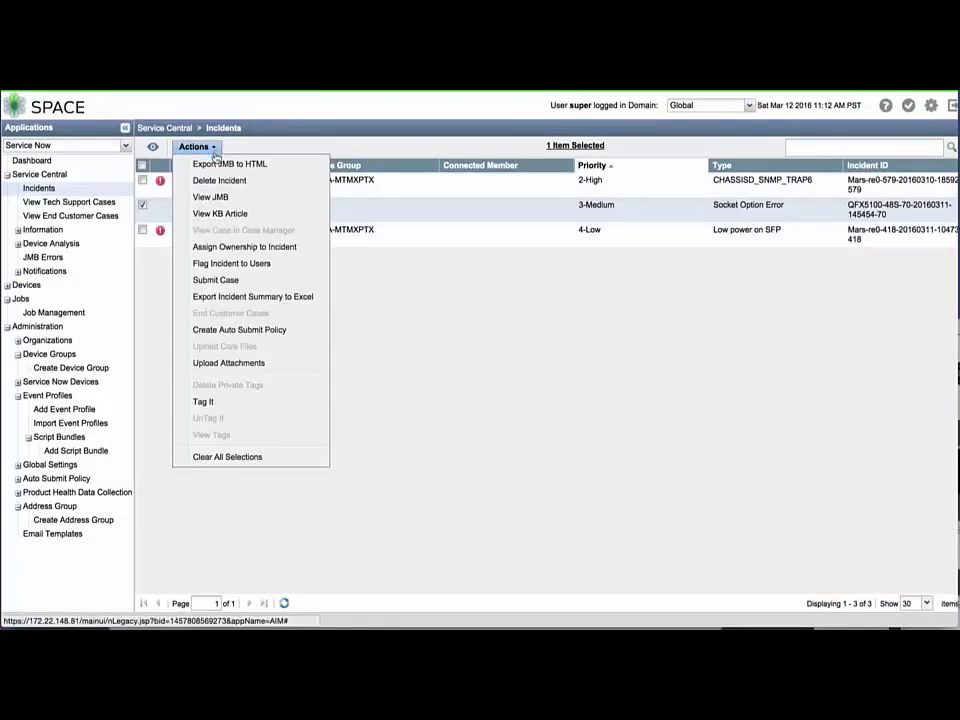
# - Submit the incident as a case with Email Full Text Update follow-up, tracking number INTERNAL, Low priority
pyautogui.click(212, 280)
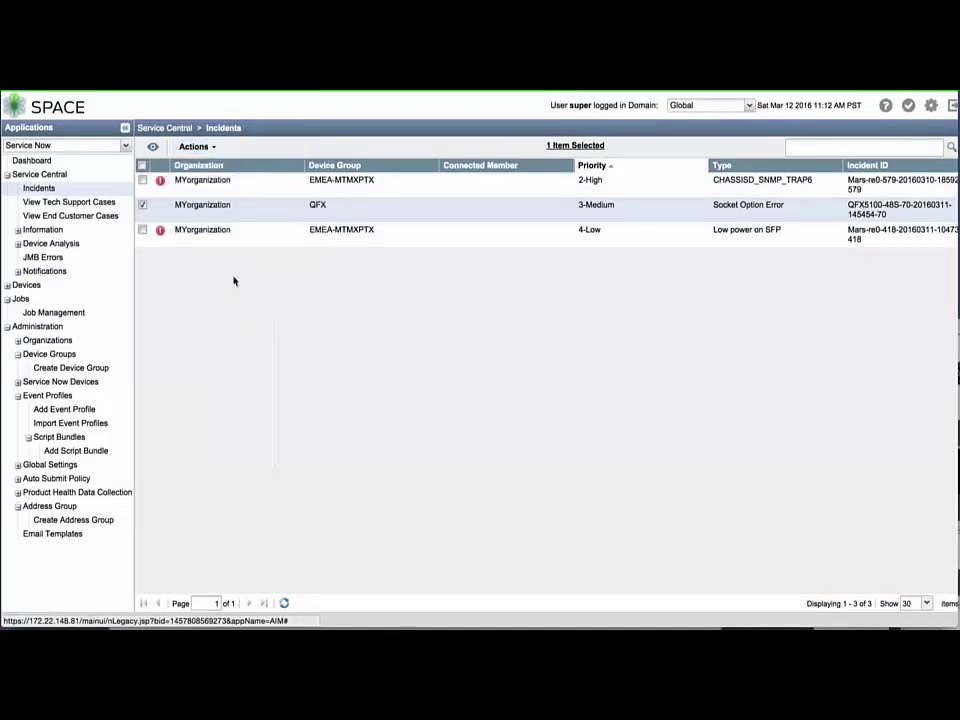
pyautogui.scroll(-3, 330, 363)
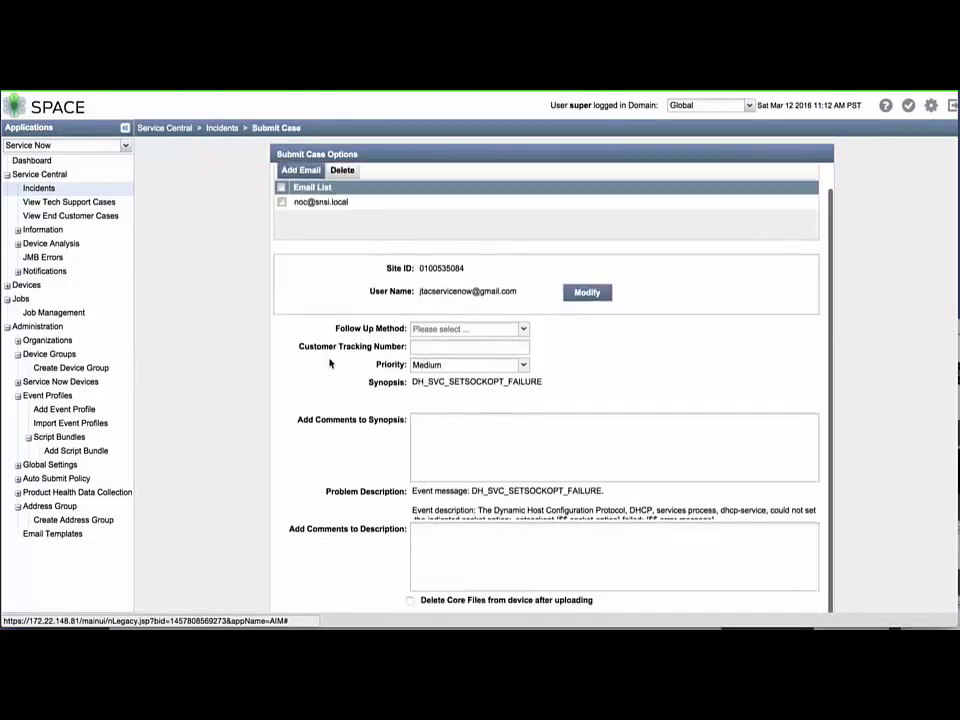
pyautogui.scroll(-3, 330, 363)
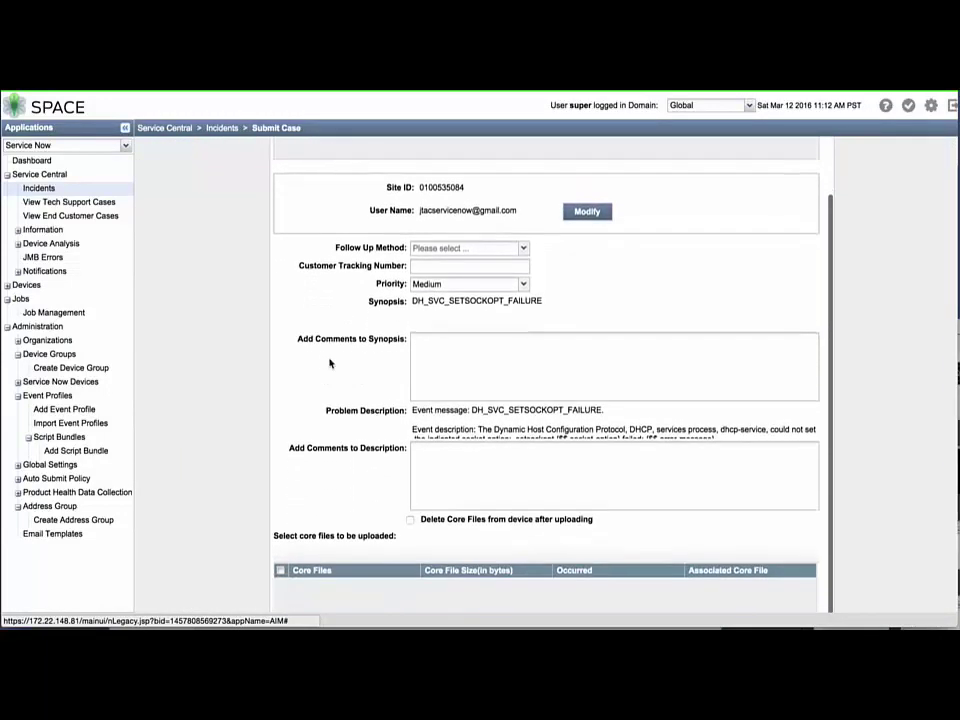
pyautogui.click(517, 216)
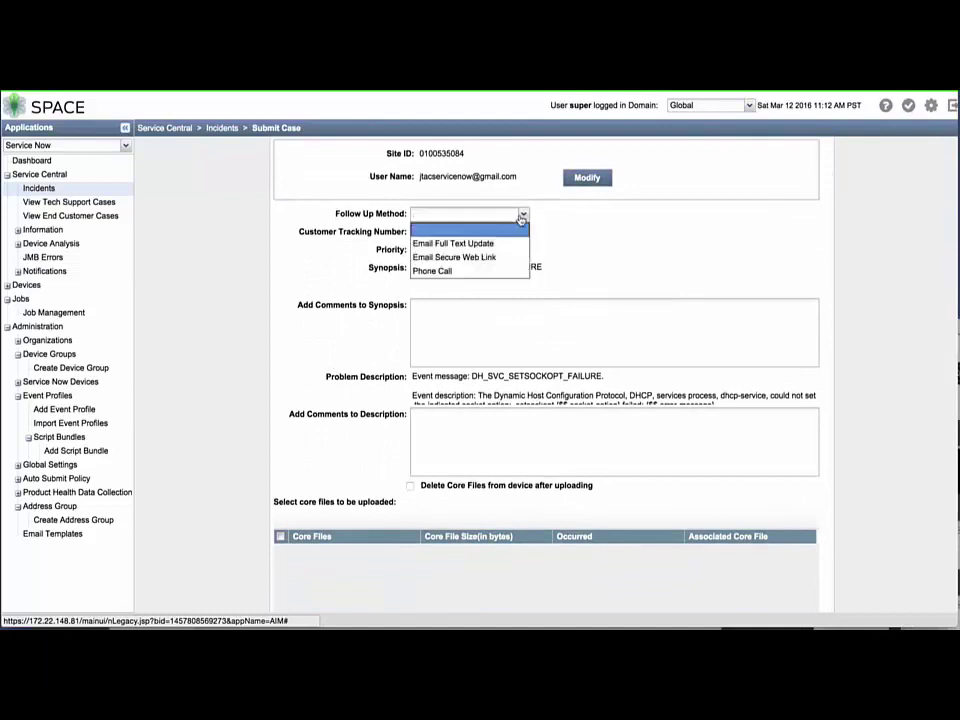
pyautogui.click(507, 243)
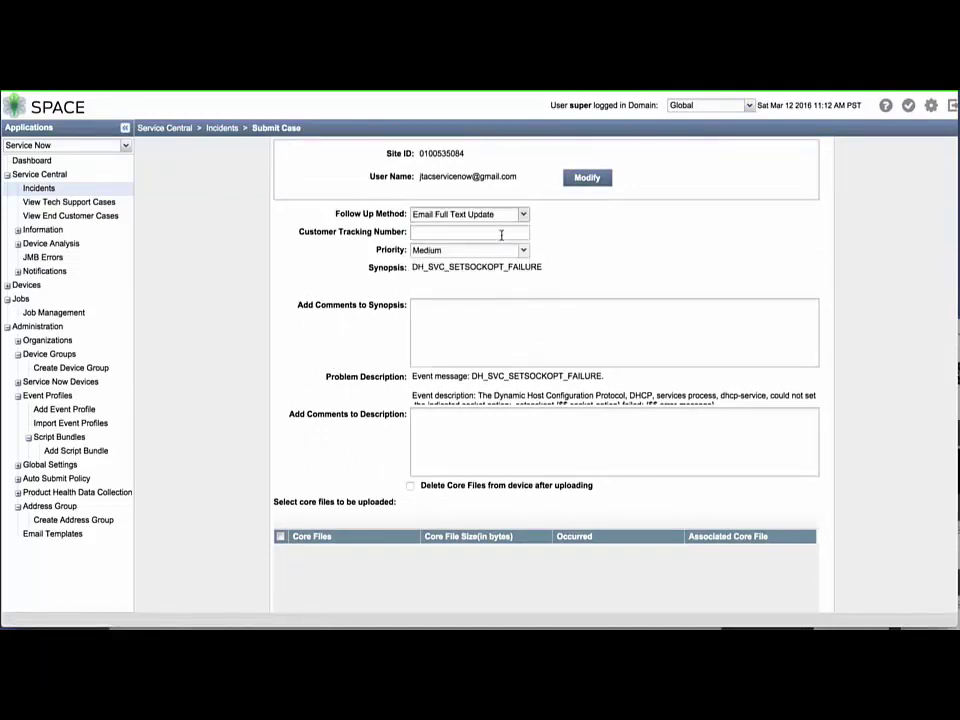
pyautogui.click(501, 233)
pyautogui.write('INTERNAL_#')
pyautogui.click(523, 251)
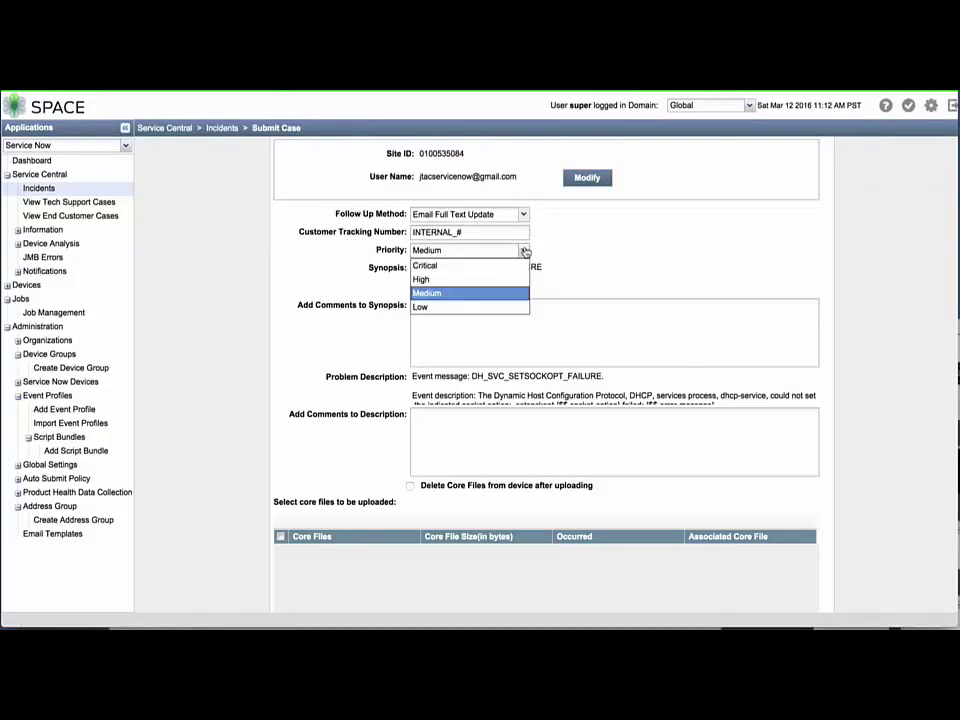
pyautogui.click(510, 309)
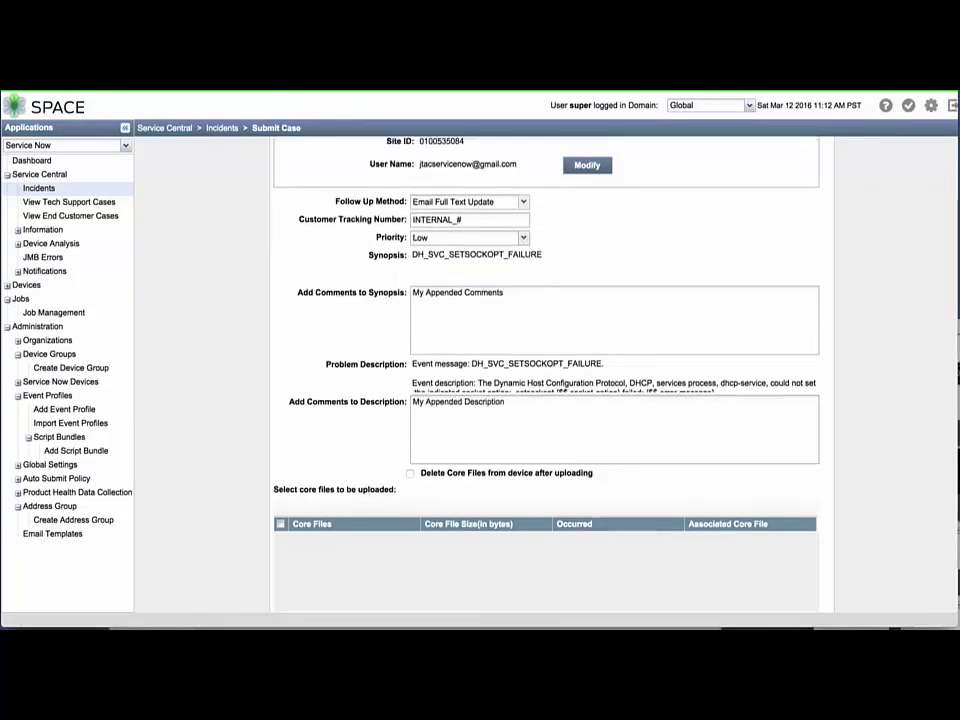
pyautogui.scroll(-2, 545, 350)
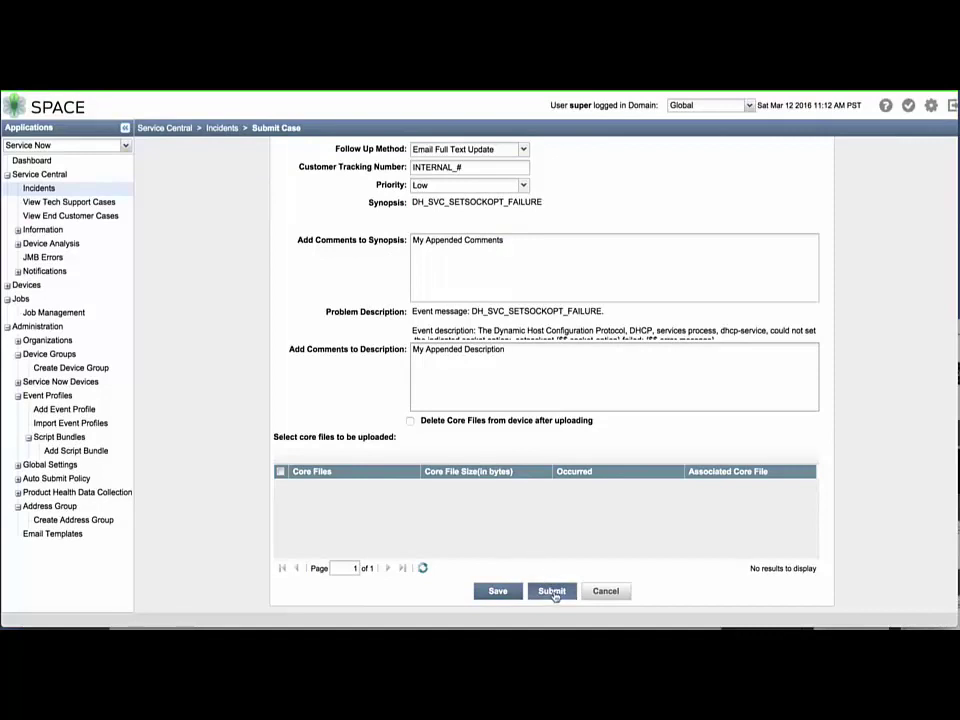
pyautogui.click(553, 592)
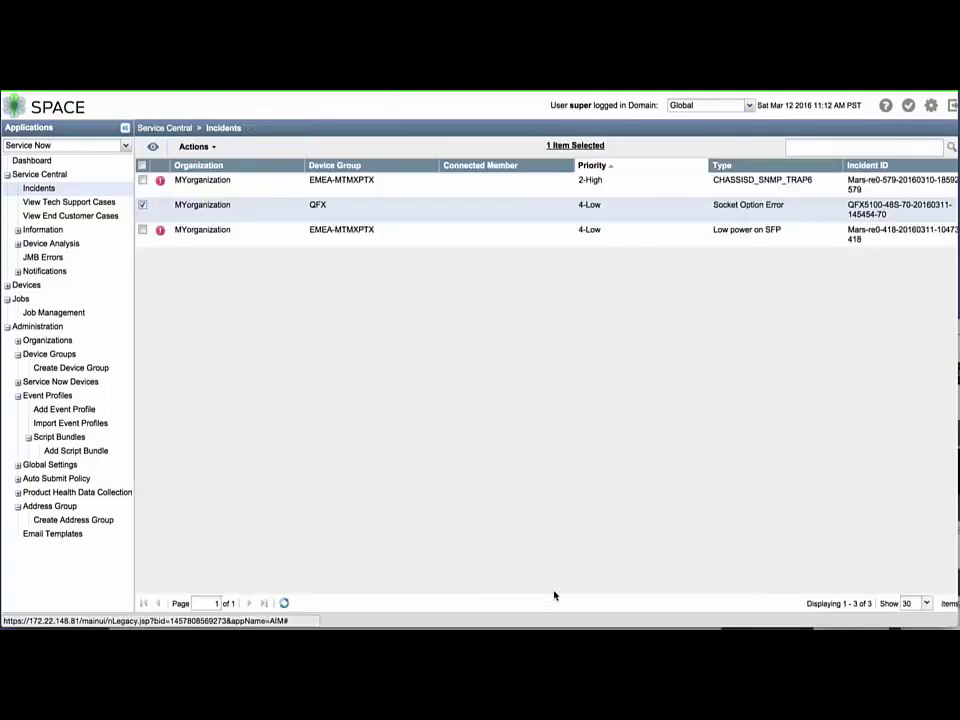
# - Confirm the QFX incident's Submitted status, clear its selection, and go to the tech support cases list
pyautogui.hscroll(10, 401, 291)
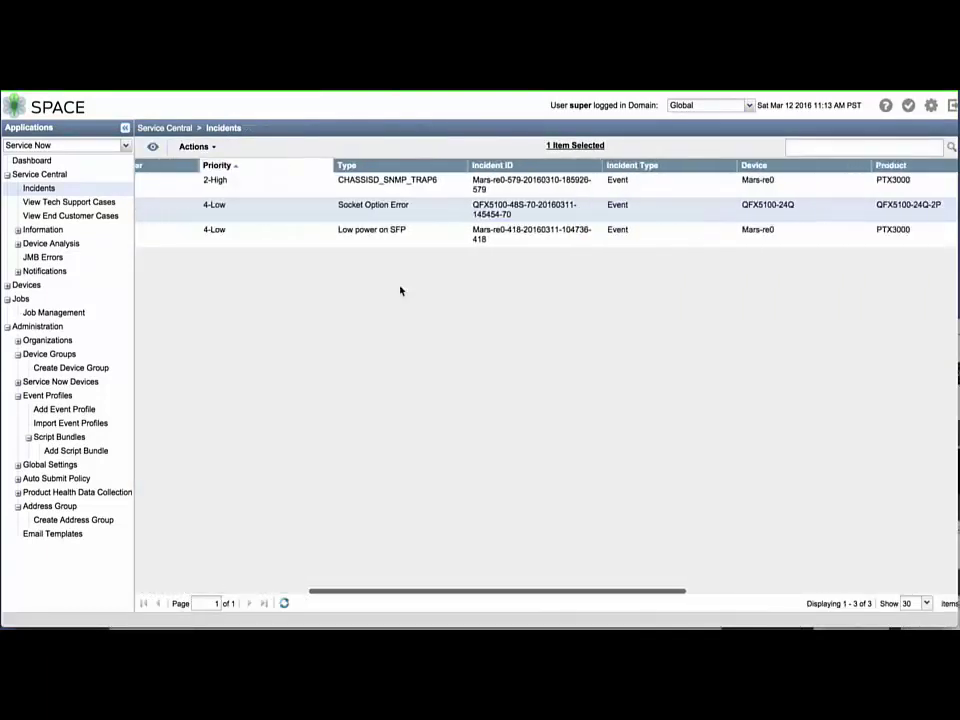
pyautogui.hscroll(10, 401, 291)
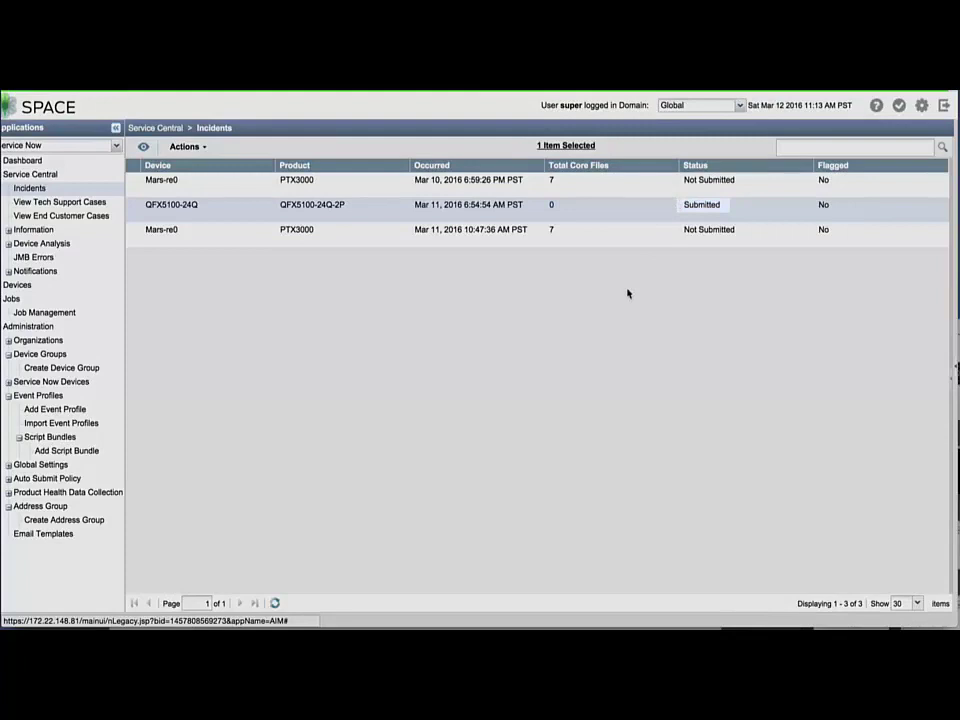
pyautogui.hscroll(-10, 628, 293)
pyautogui.click(143, 206)
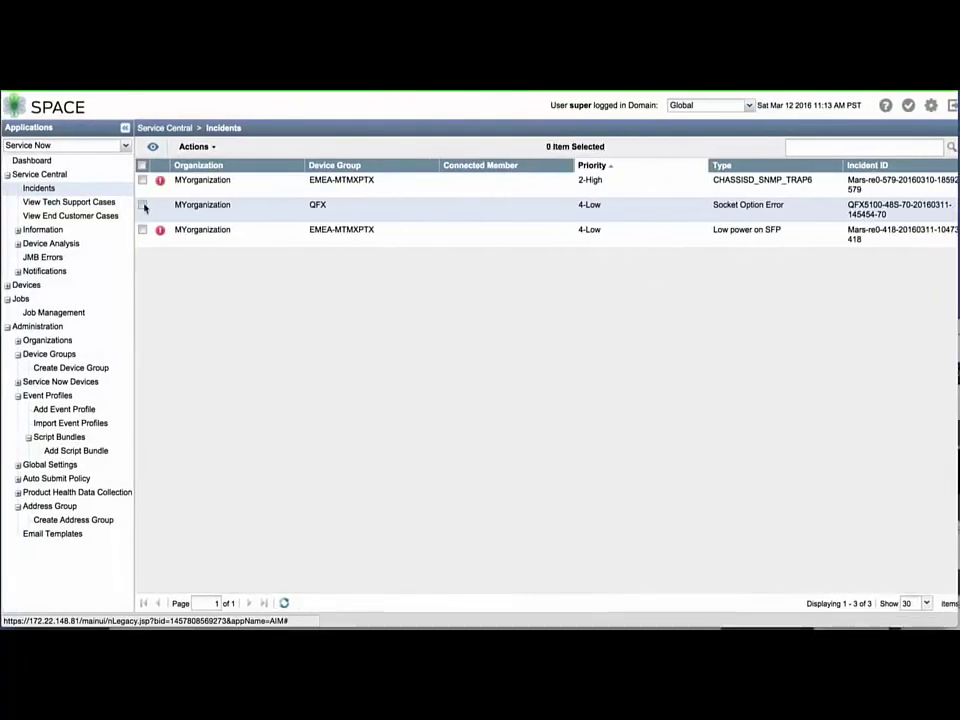
pyautogui.click(126, 202)
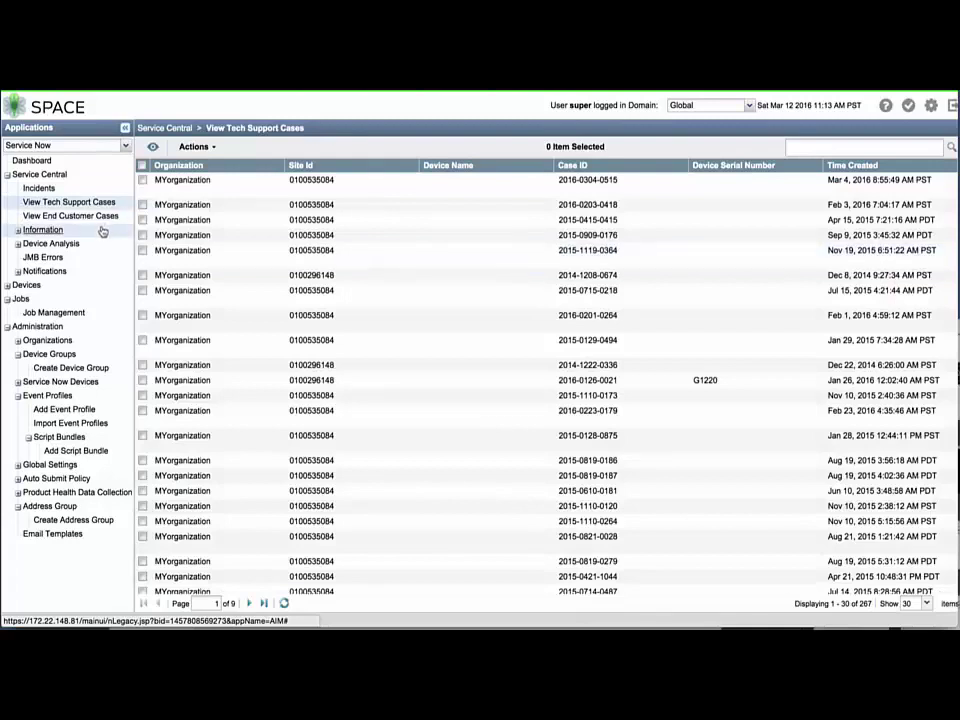
pyautogui.click(19, 229)
# - Read the Mar 09, 2016 maintenance message, then view the M10i snapshot's errors in Device Snapshots
pyautogui.click(51, 244)
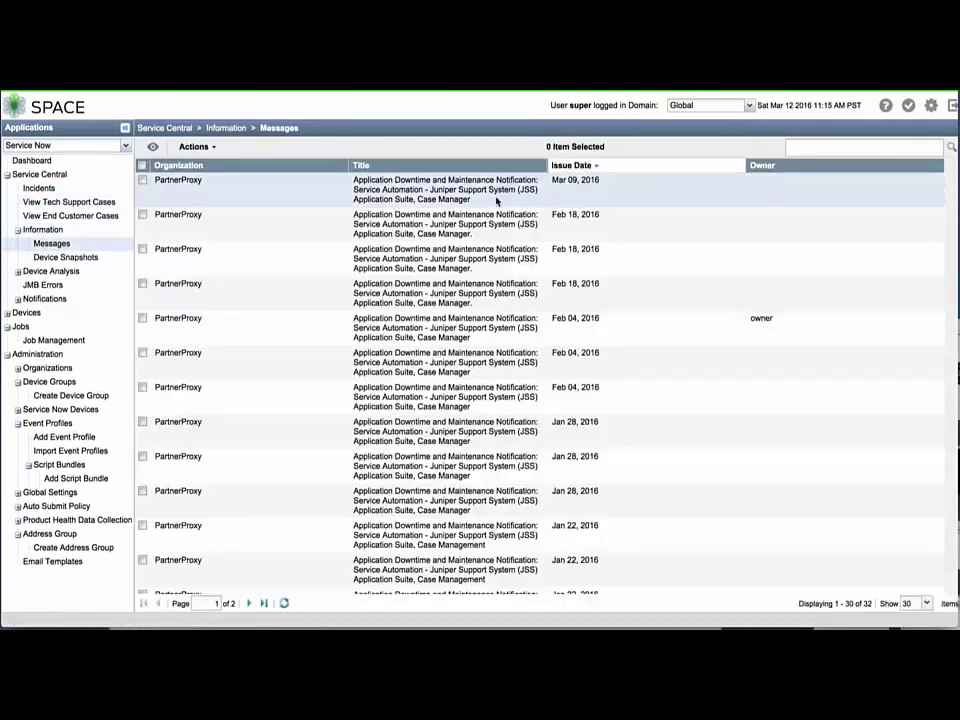
pyautogui.scroll(-5, 497, 200)
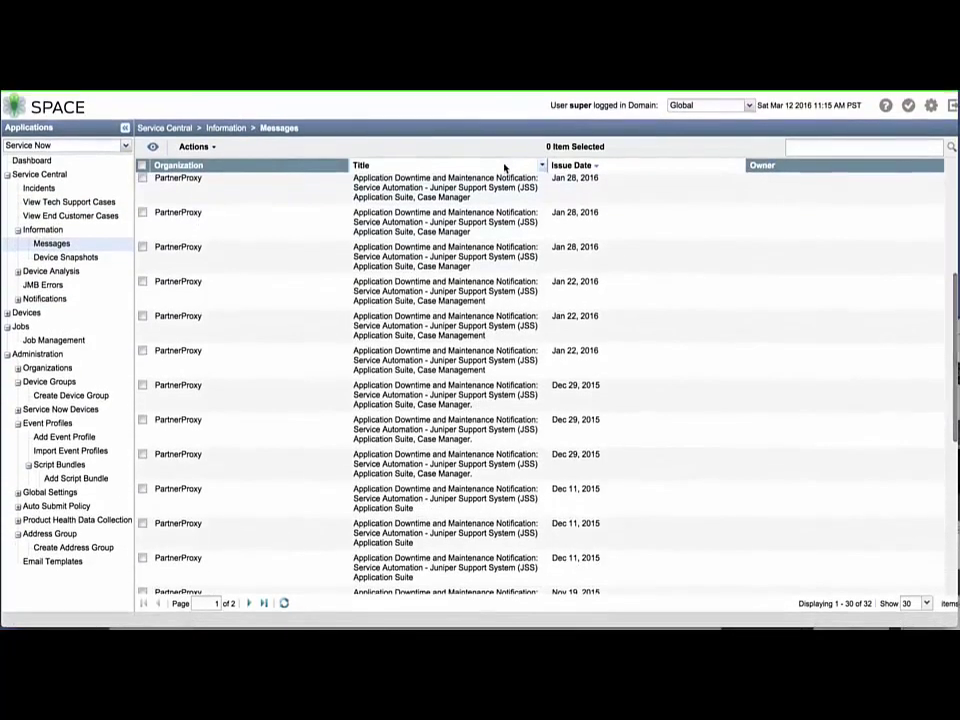
pyautogui.scroll(5, 461, 390)
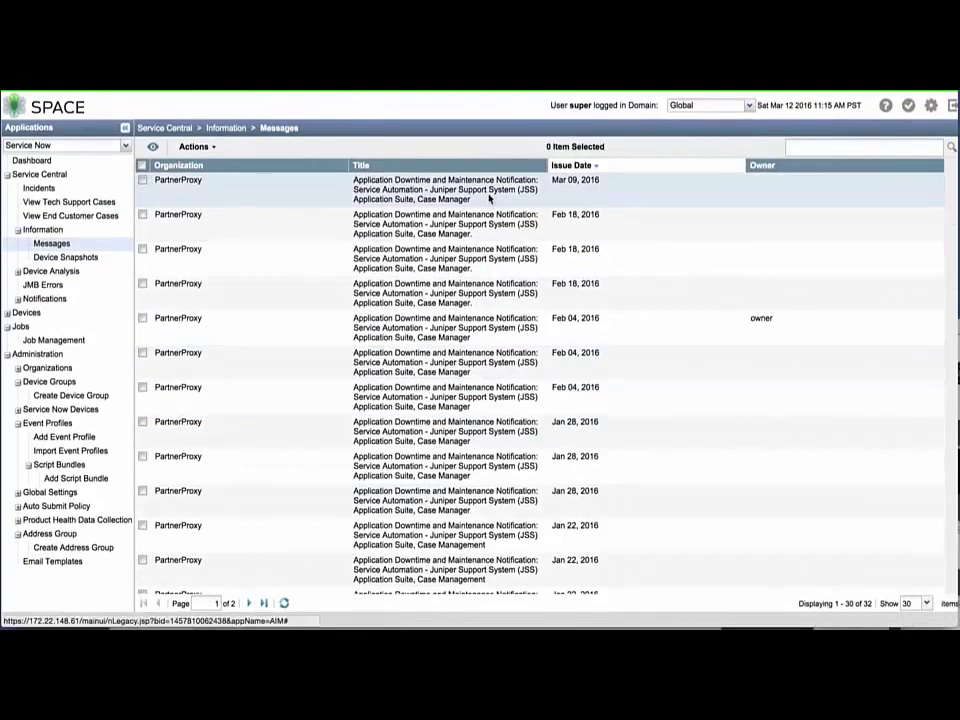
pyautogui.click(489, 199)
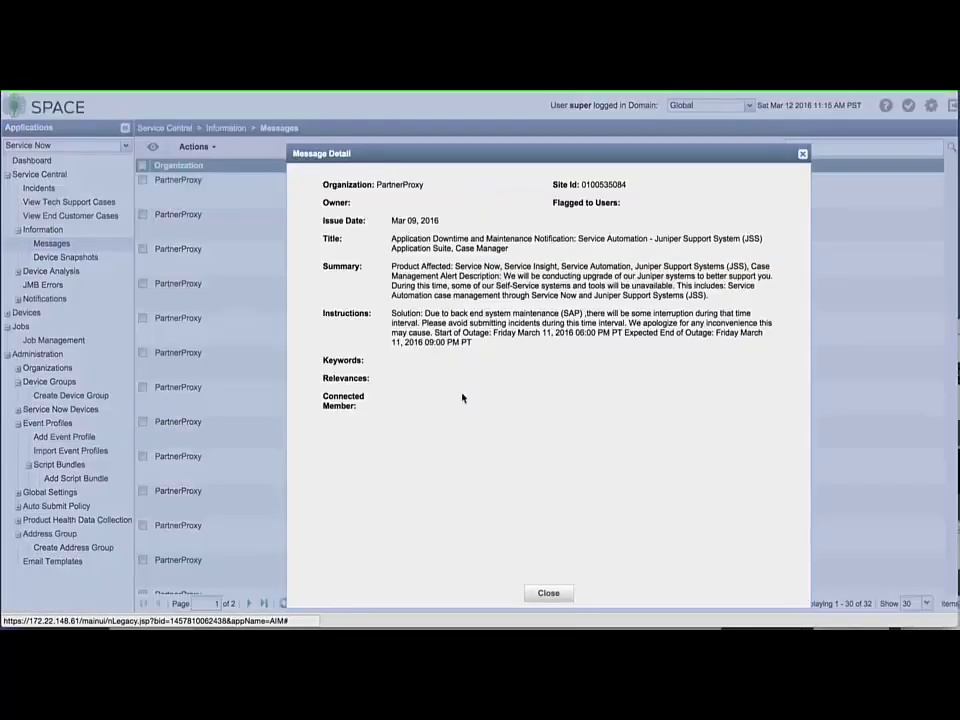
pyautogui.click(549, 593)
pyautogui.click(128, 260)
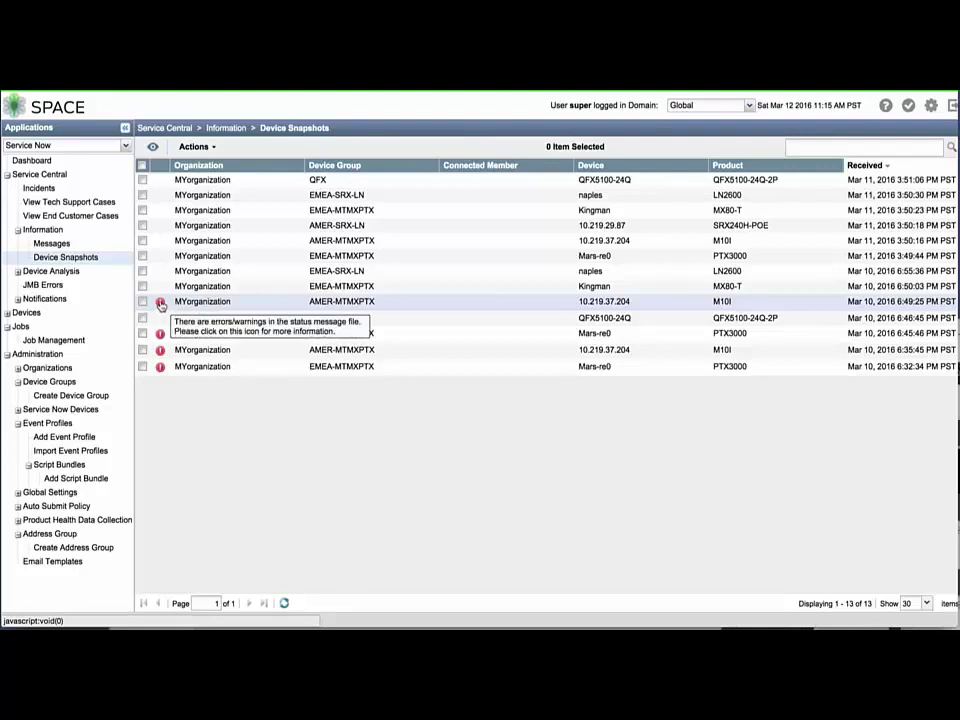
pyautogui.click(161, 304)
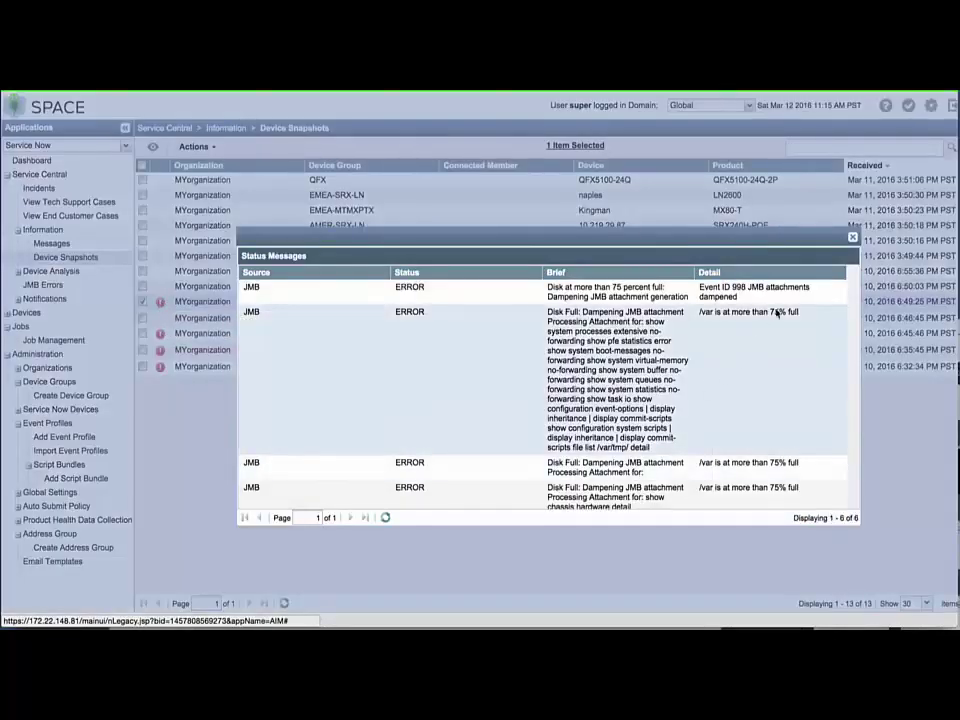
# - Close the M10i status messages, expand Device Analysis, and open the empty JMB Errors list
pyautogui.click(852, 237)
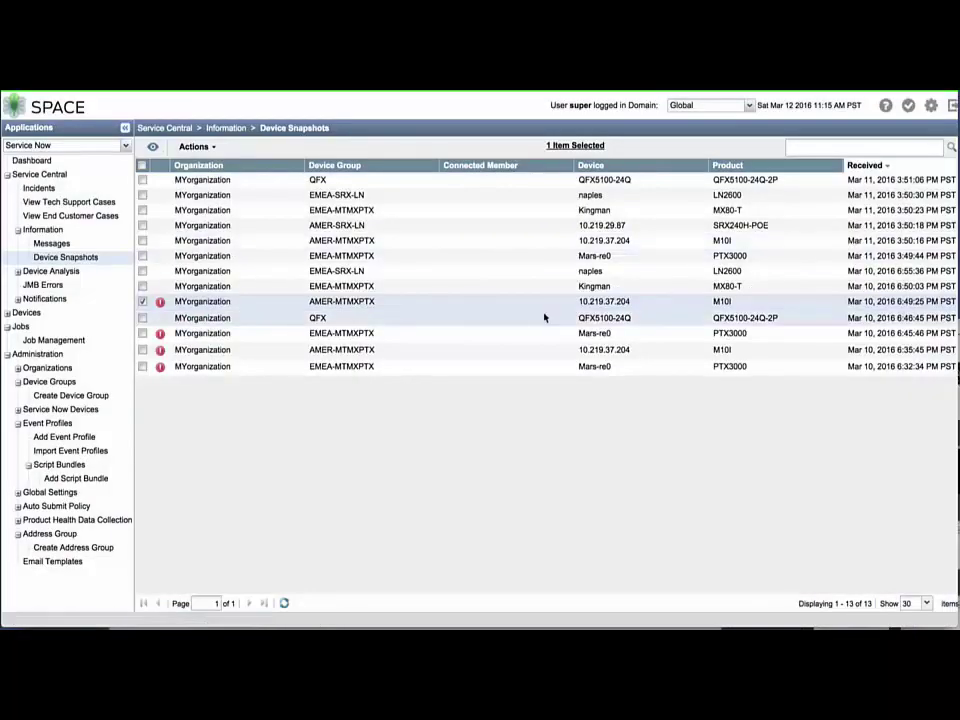
pyautogui.hscroll(5, 545, 318)
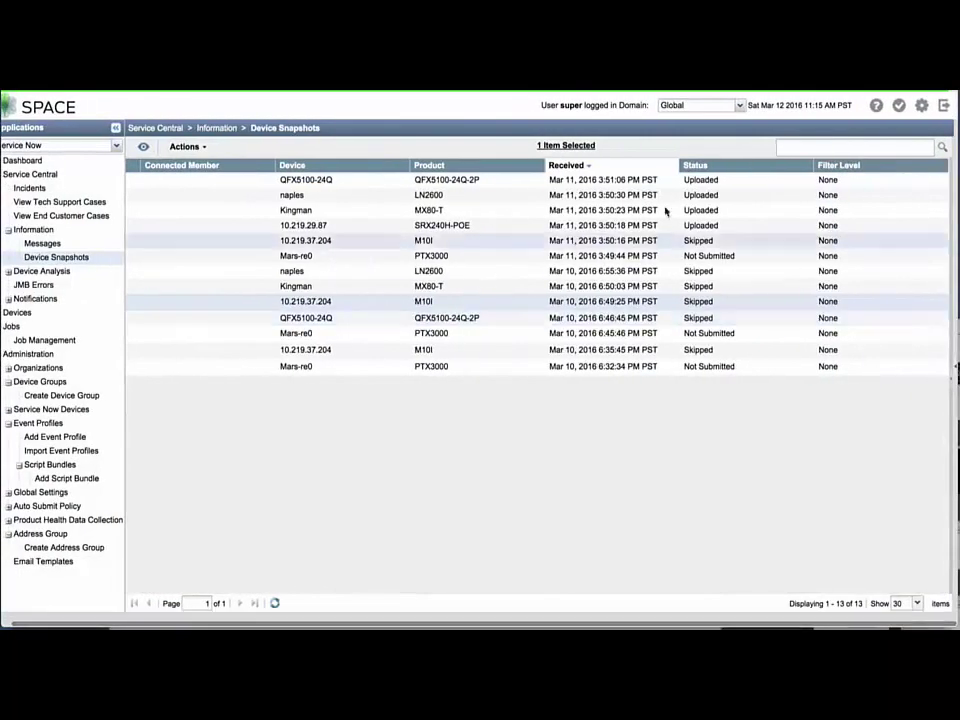
pyautogui.hscroll(-5, 684, 399)
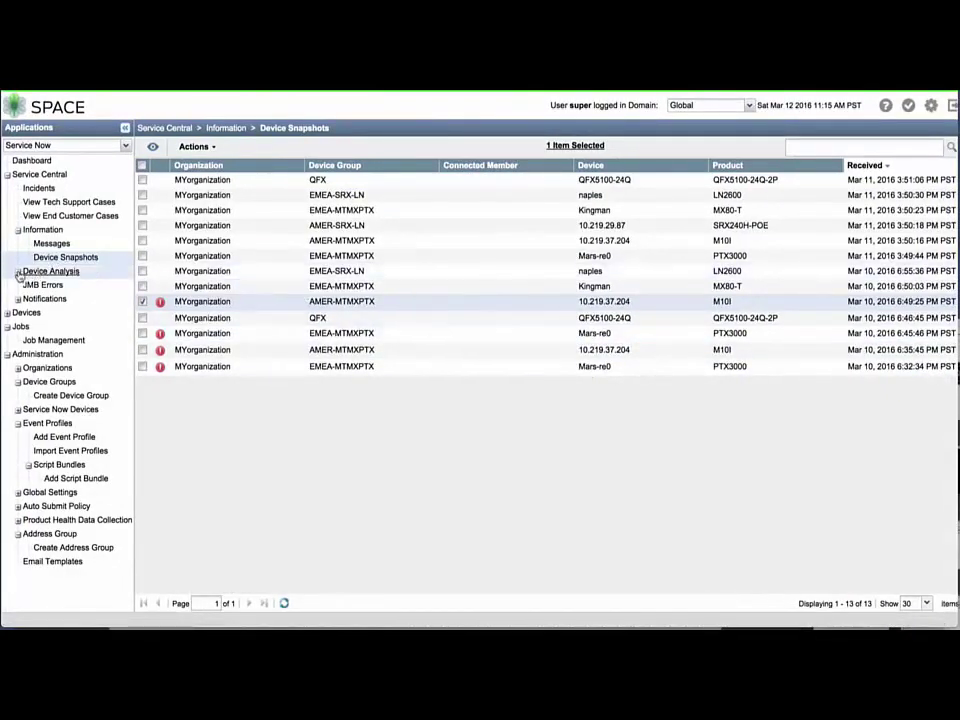
pyautogui.click(18, 272)
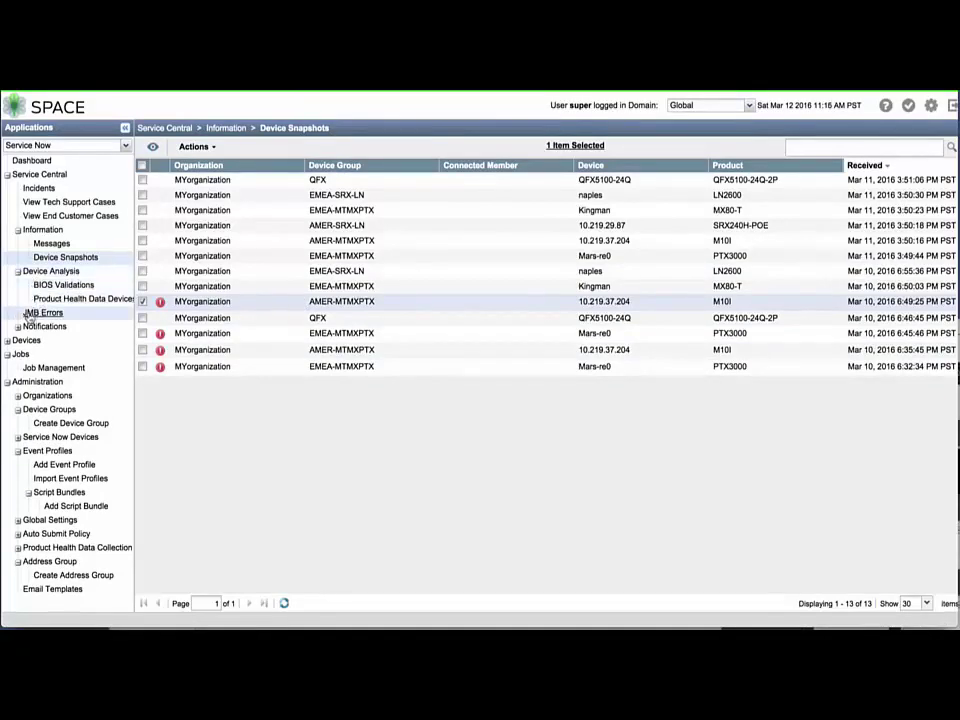
pyautogui.click(30, 315)
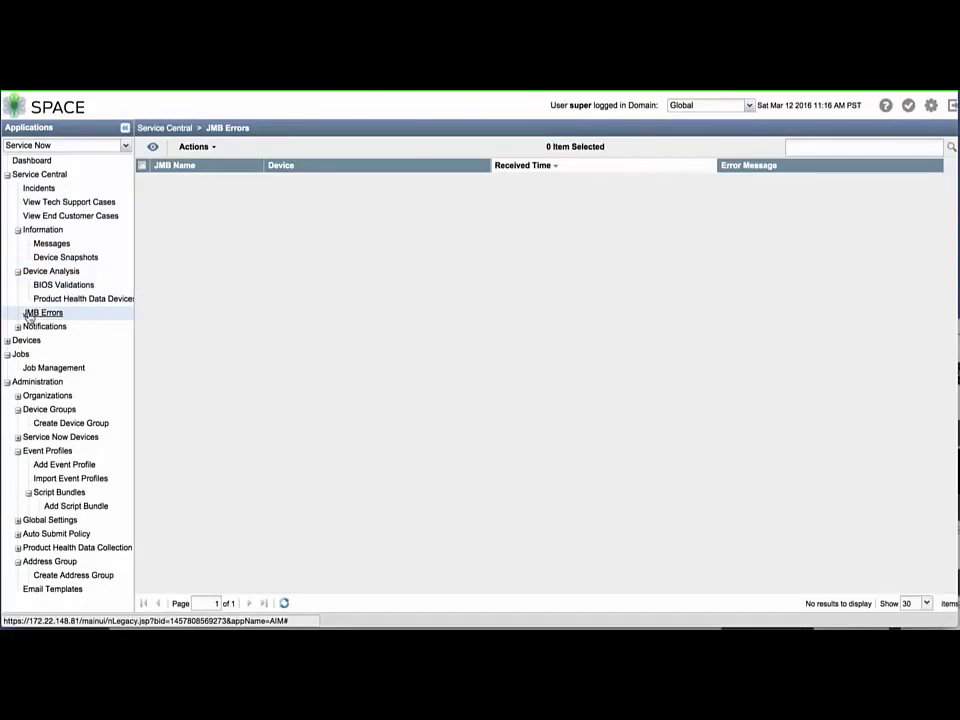
# - Create notification NewIncidentDetected on New Incident Detected, emailing a contact and trapping MYsnmp_server
pyautogui.click(122, 328)
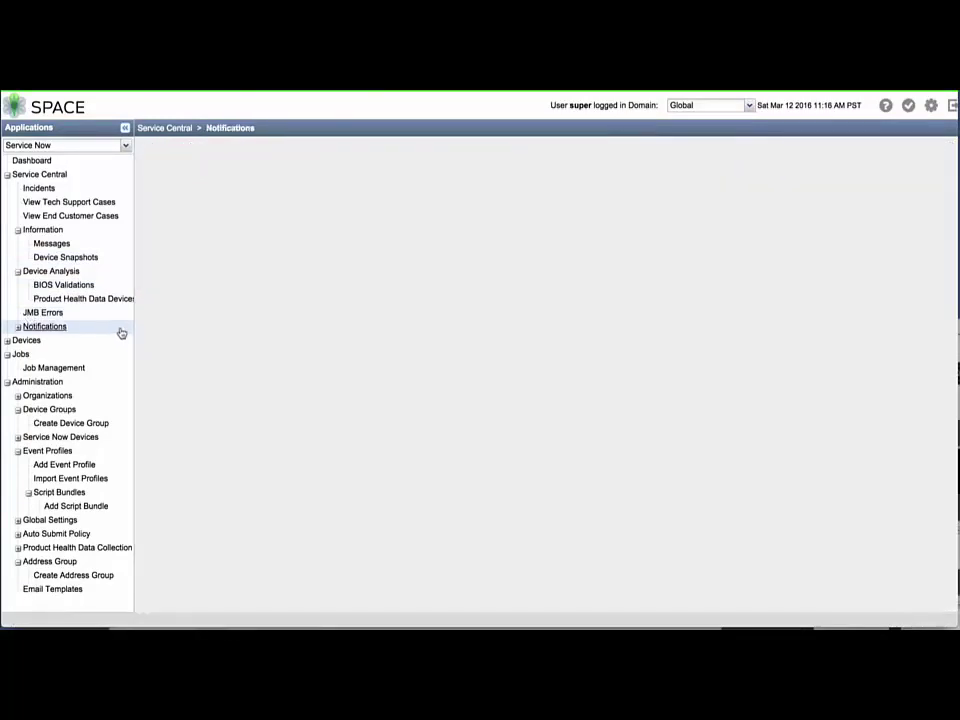
pyautogui.click(17, 326)
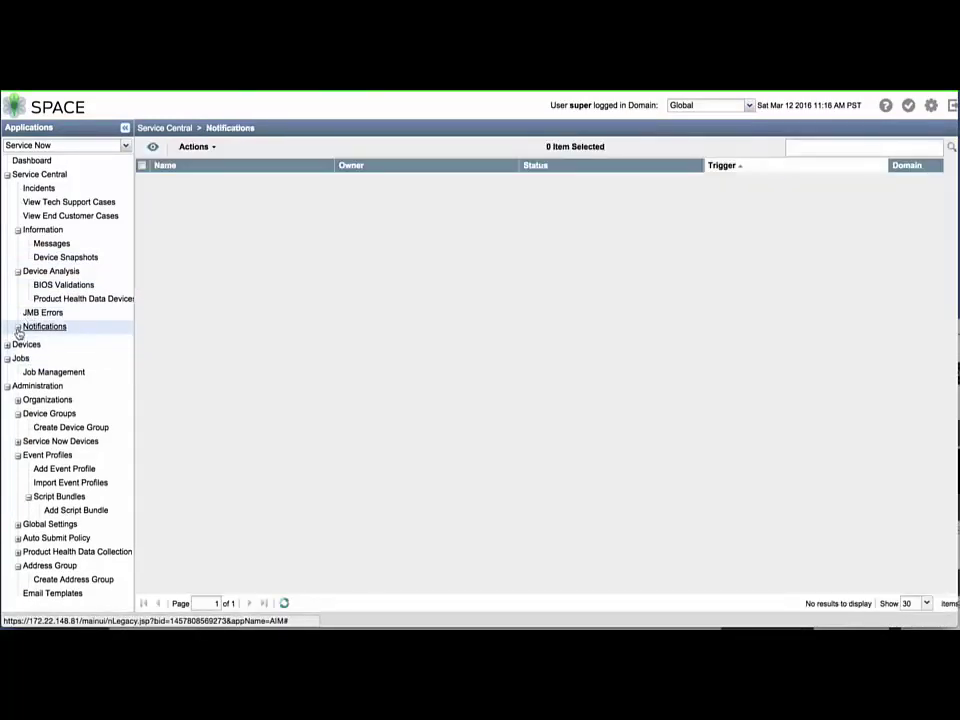
pyautogui.click(36, 341)
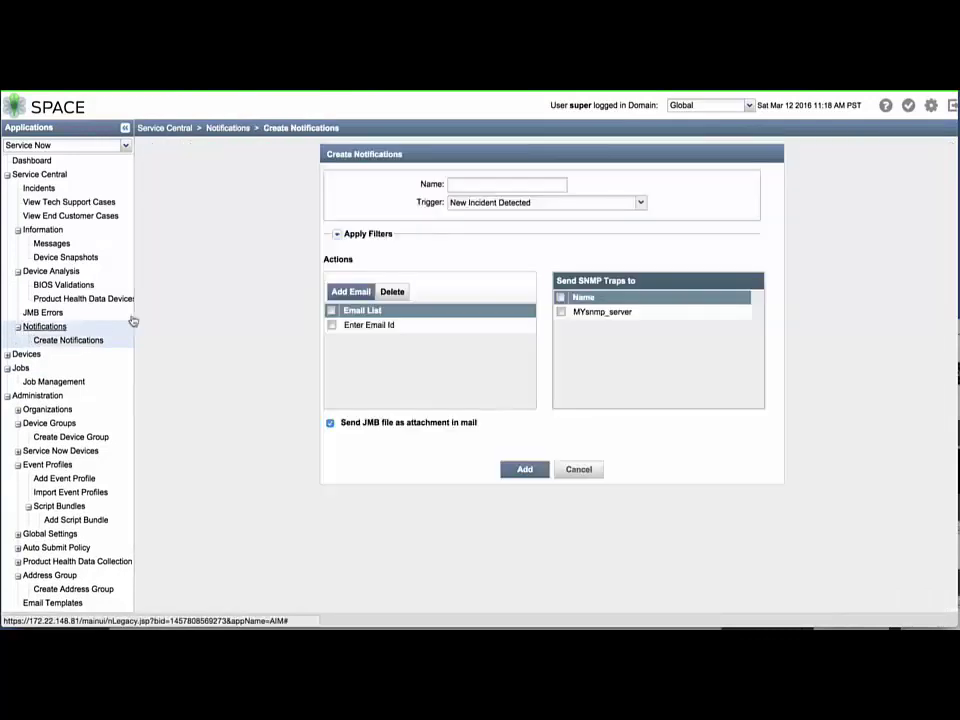
pyautogui.click(514, 202)
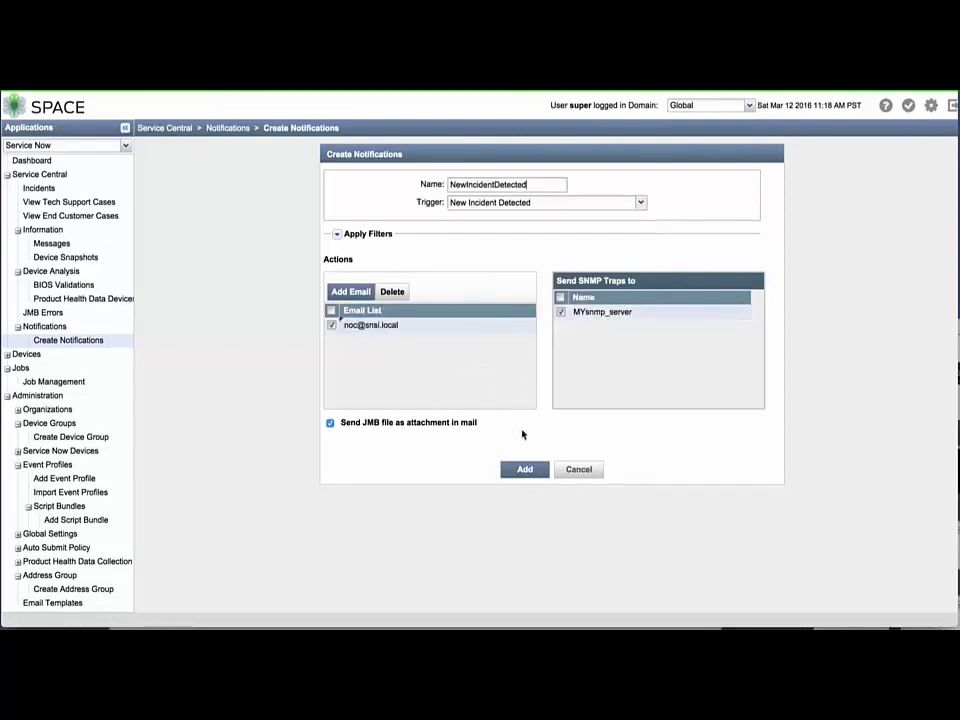
pyautogui.click(525, 469)
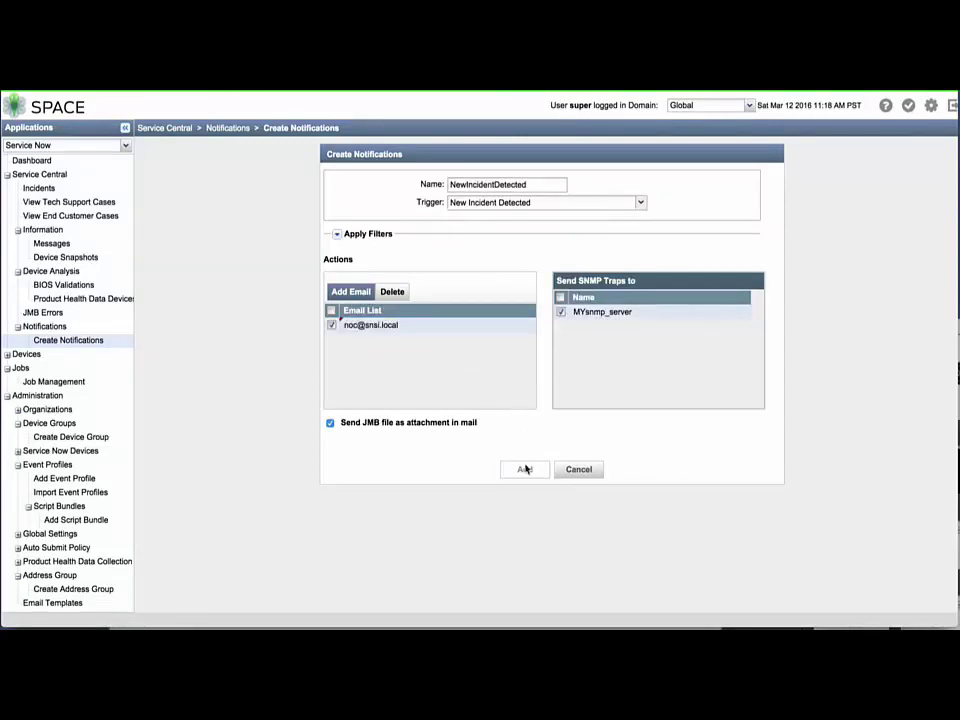